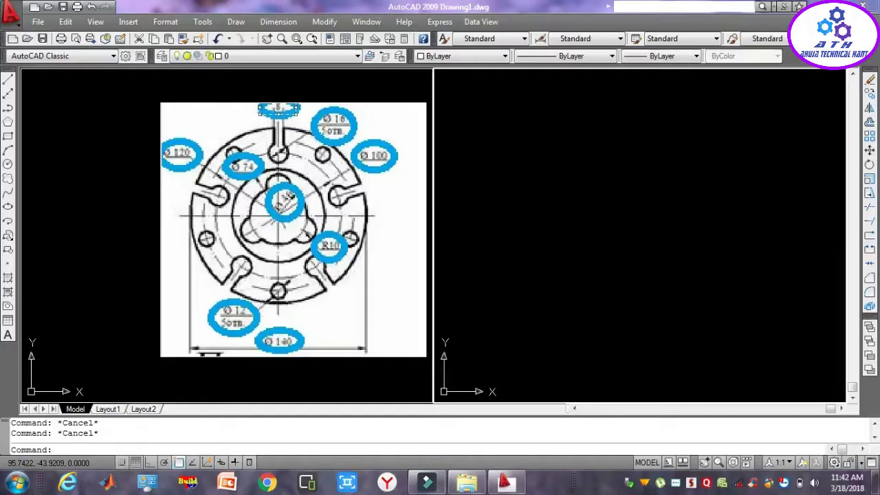
- With Ortho on, draw horizontal and vertical construction lines crossing at the flange centre
text(l)
key(Return)
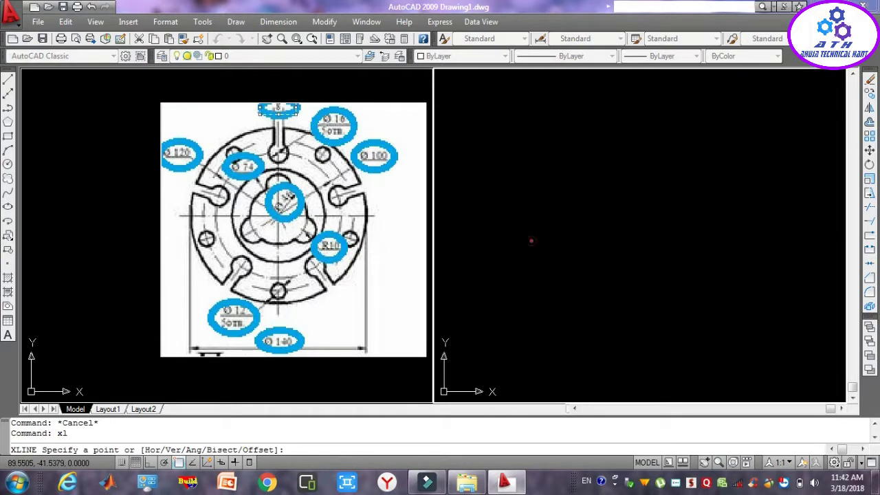
click(530, 242)
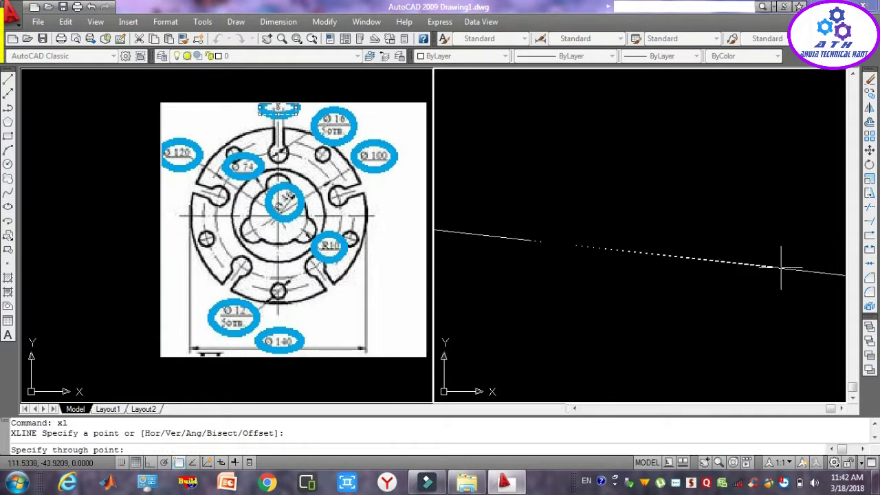
click(150, 462)
click(686, 237)
key(Escape)
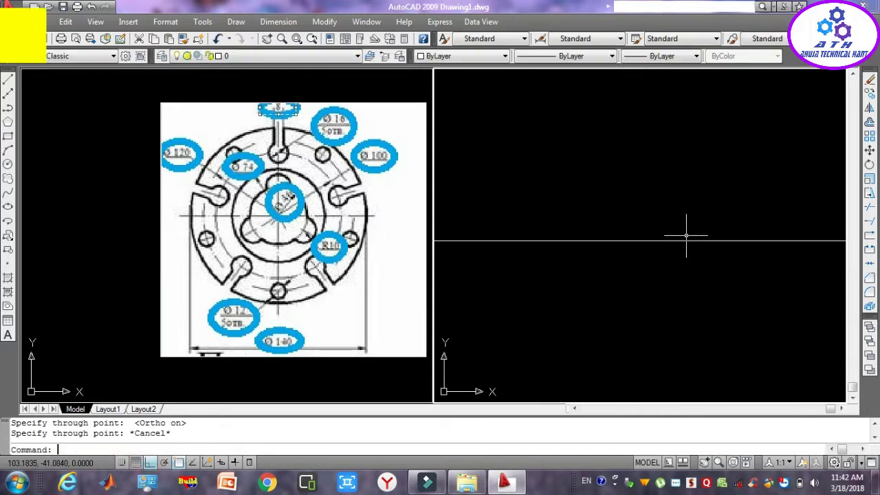
key(Return)
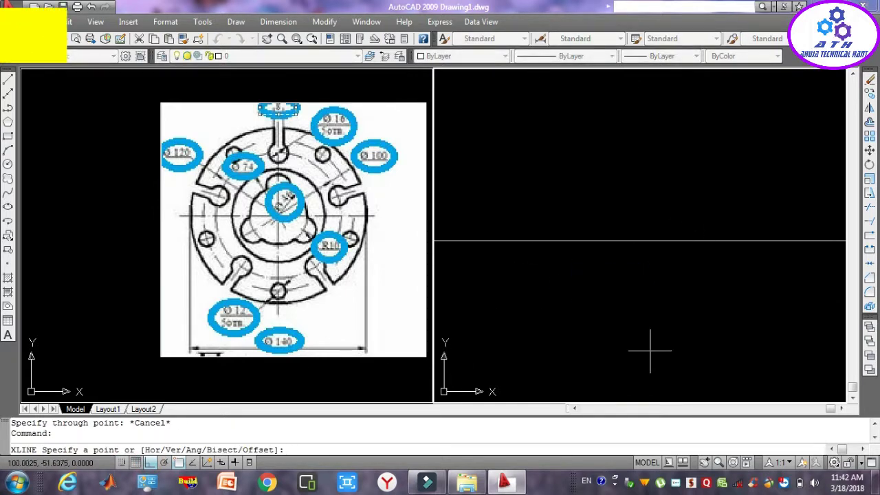
click(649, 353)
double_click(641, 246)
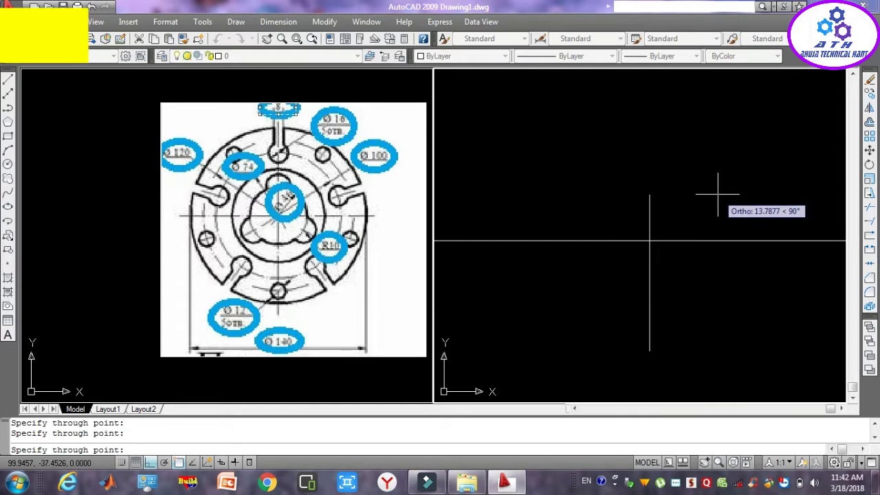
key(Escape)
key(Escape)
text(c)
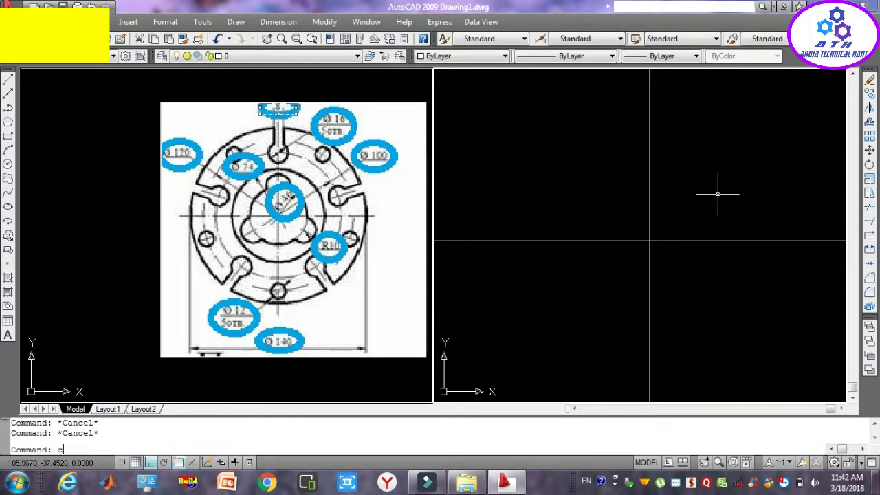
- Draw a radius-46 circle centred on the intersection and regenerate the display
key(Return)
click(650, 241)
text(46)
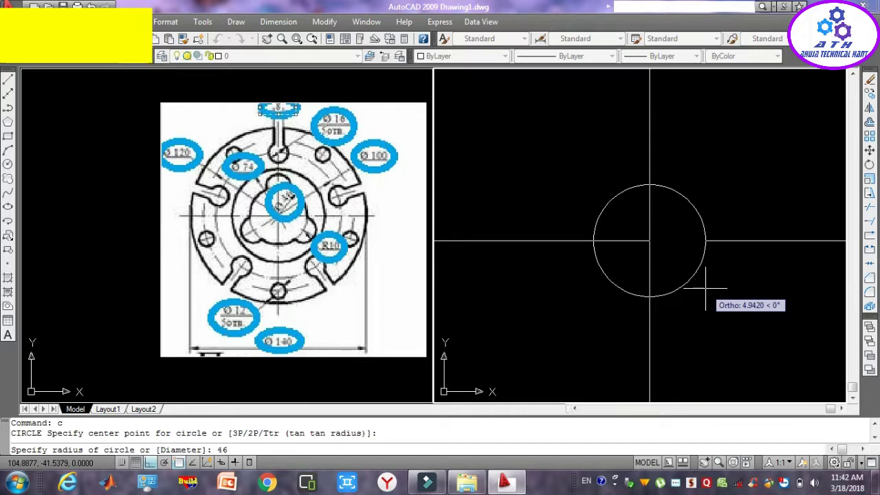
key(Return)
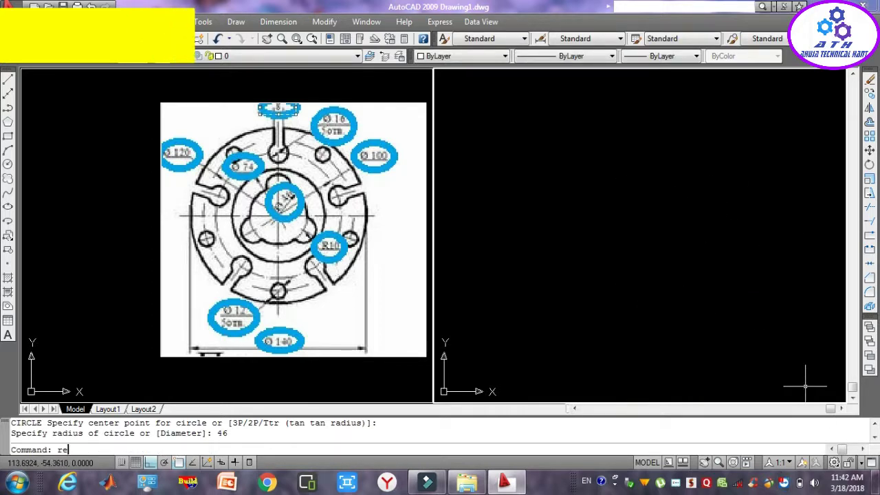
key(Return)
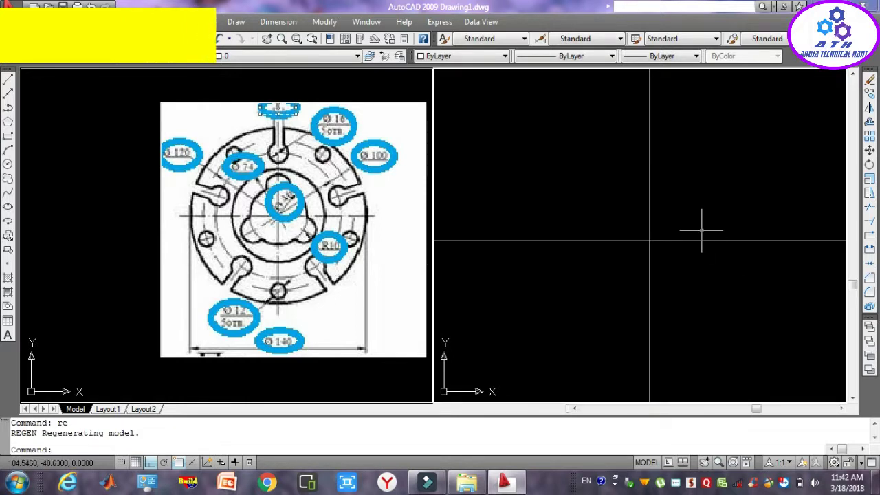
- Switch to the 2D Drafting & Annotation workspace and zoom to extents
click(834, 465)
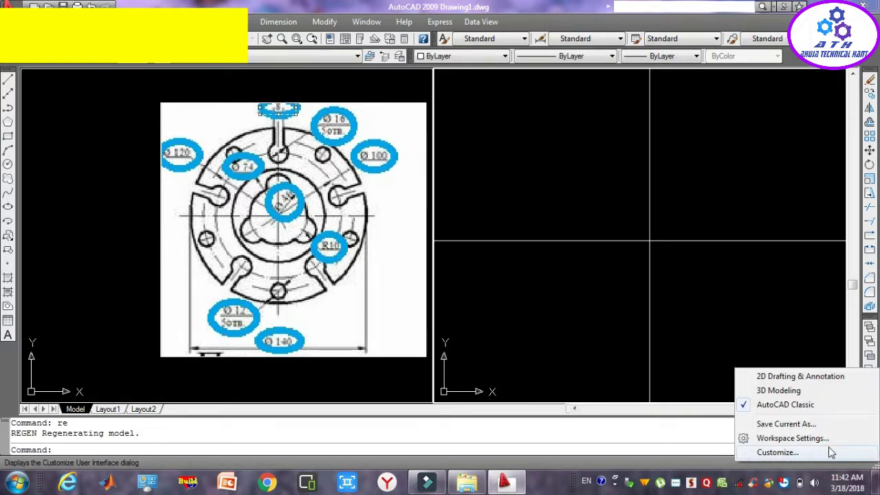
click(797, 378)
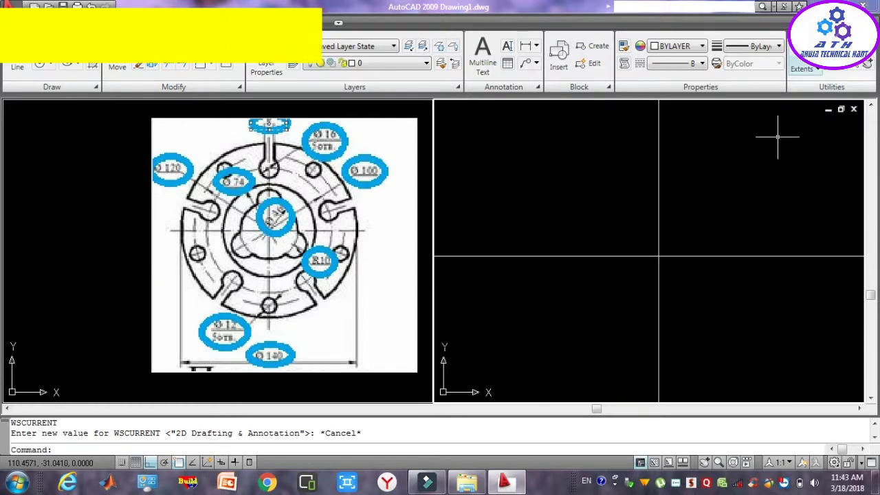
click(801, 69)
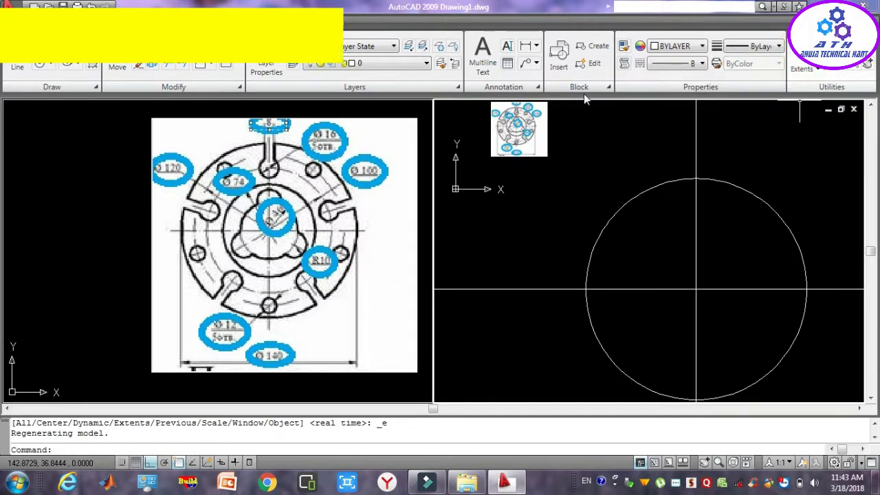
- Select the circle and construction lines with a crossing window
click(561, 172)
click(501, 113)
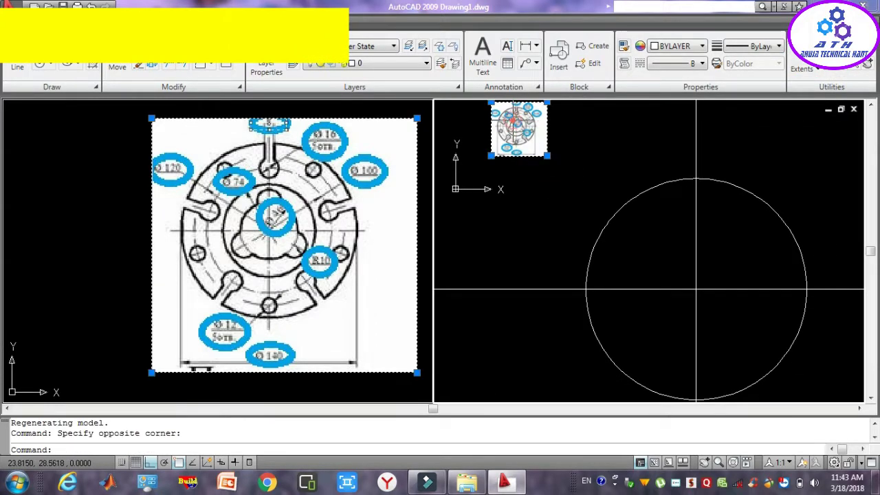
key(Escape)
key(Escape)
click(803, 322)
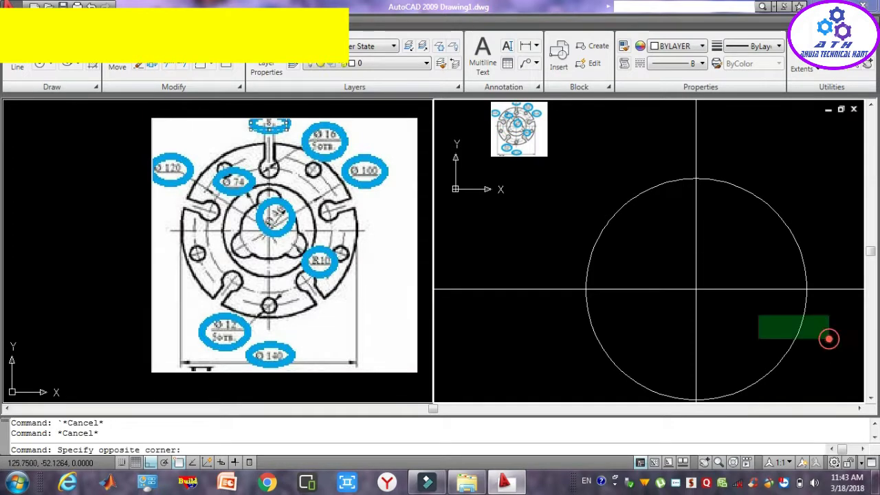
click(575, 197)
- Erase the selected circle and construction lines, then select the small reference image copy
key(Delete)
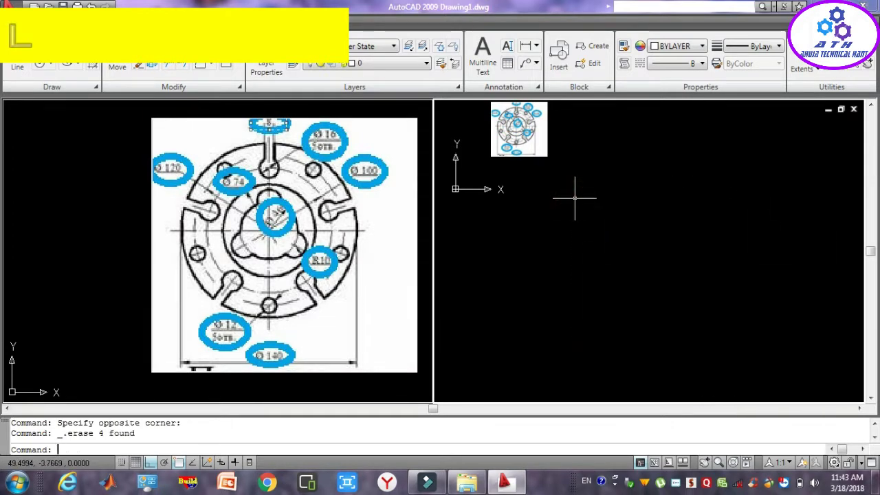
click(574, 192)
click(510, 113)
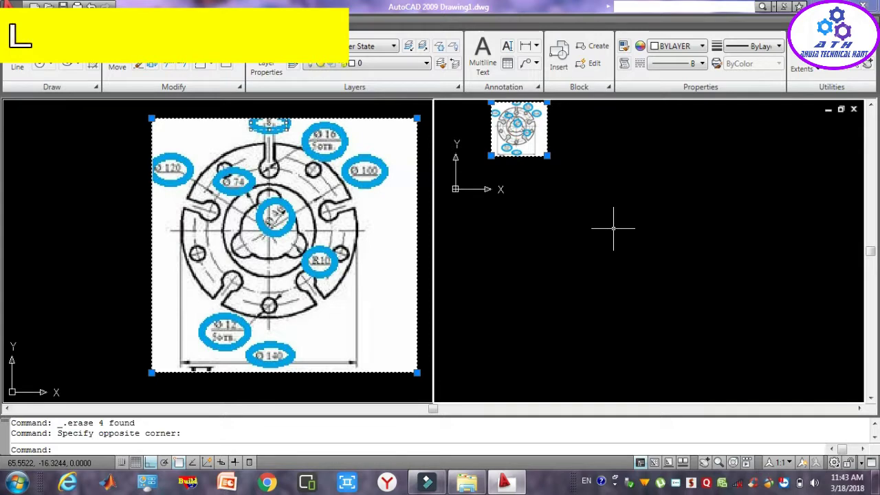
- Pan the right-hand view until the reference image copy is out of sight
text(p)
key(Return)
drag(540, 133, 205, 145)
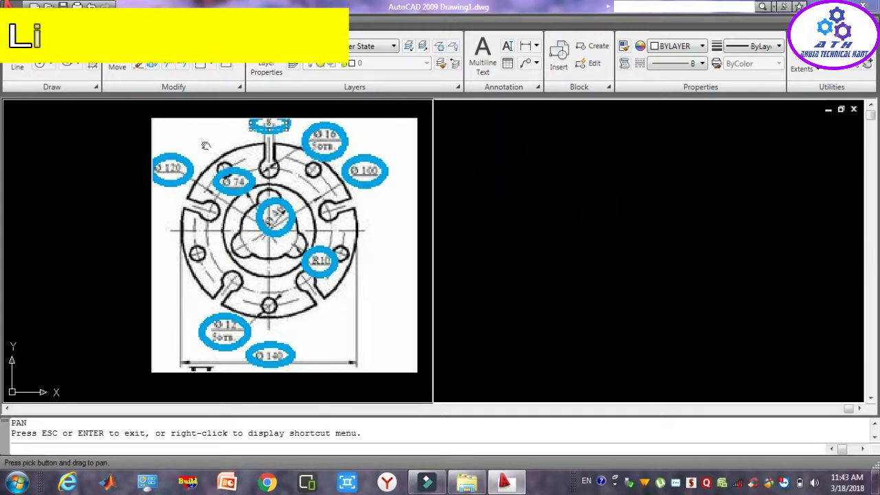
click(580, 251)
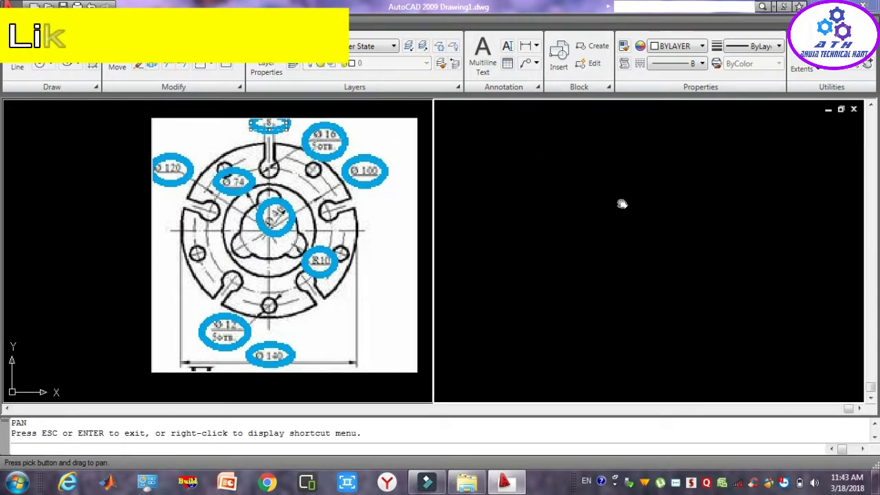
drag(622, 204, 405, 173)
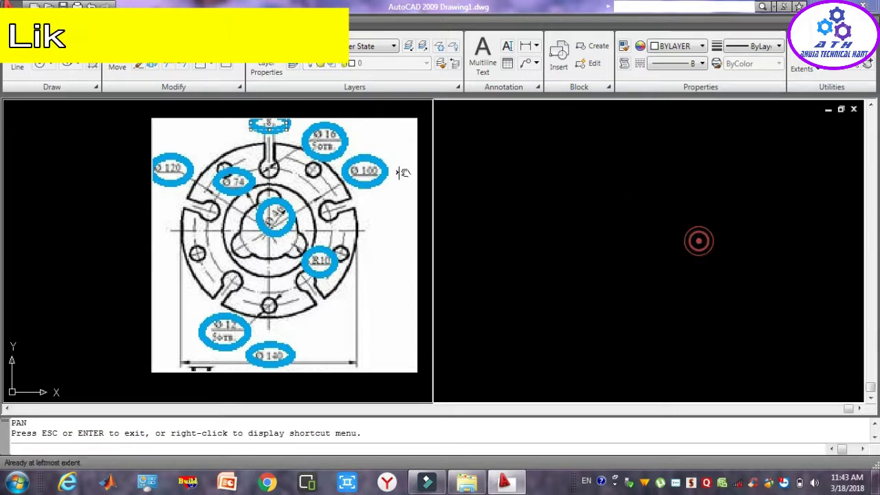
drag(605, 236, 360, 118)
drag(637, 240, 378, 195)
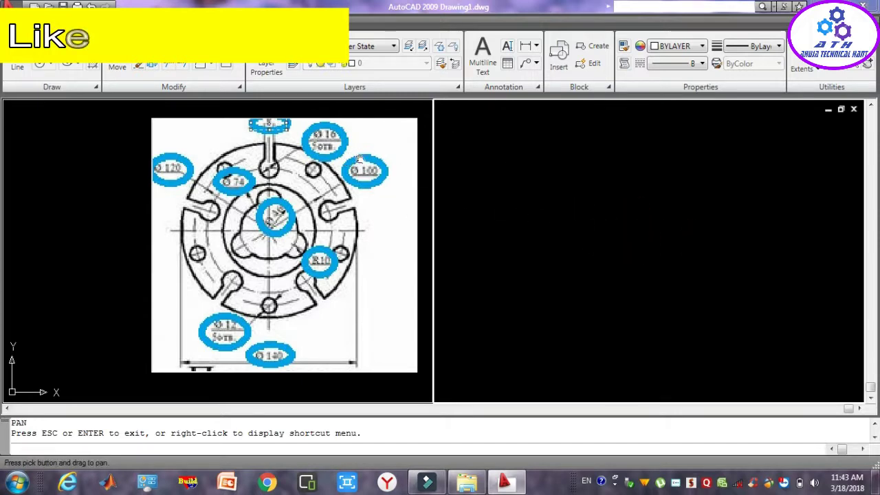
key(Escape)
key(Escape)
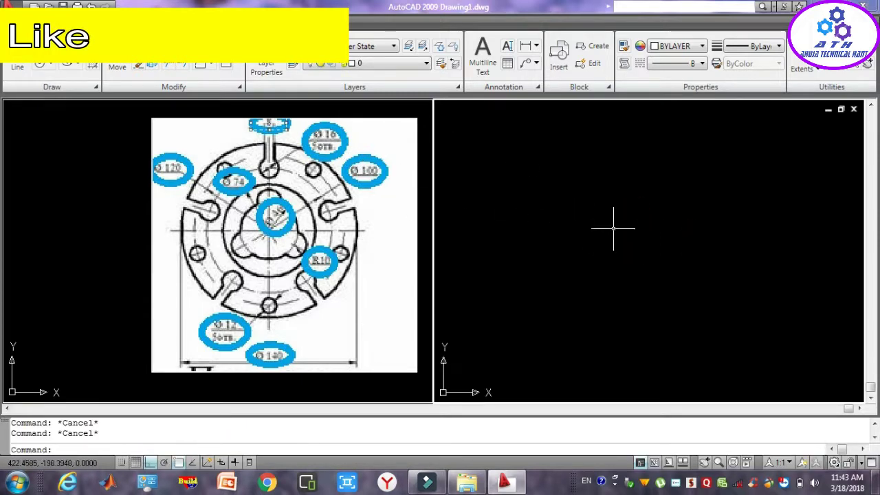
- Draw a horizontal construction line and delete an accidental slanted one
text(xl)
key(Return)
click(481, 226)
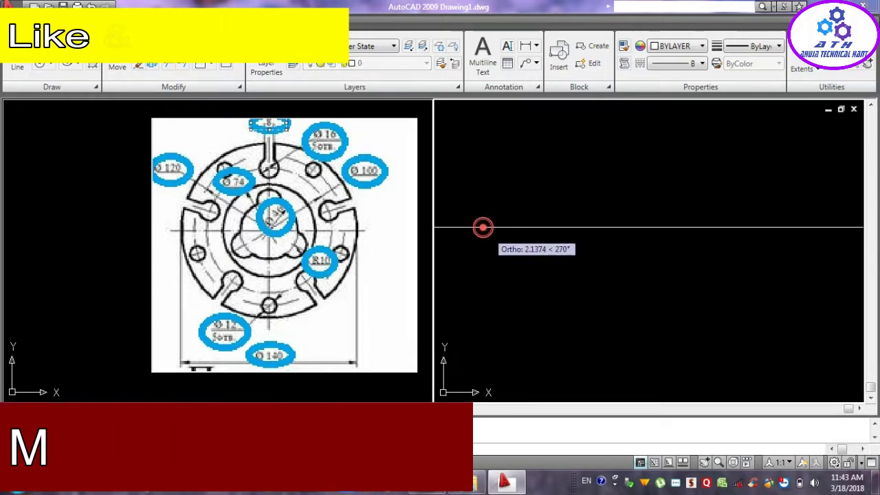
click(591, 281)
key(Return)
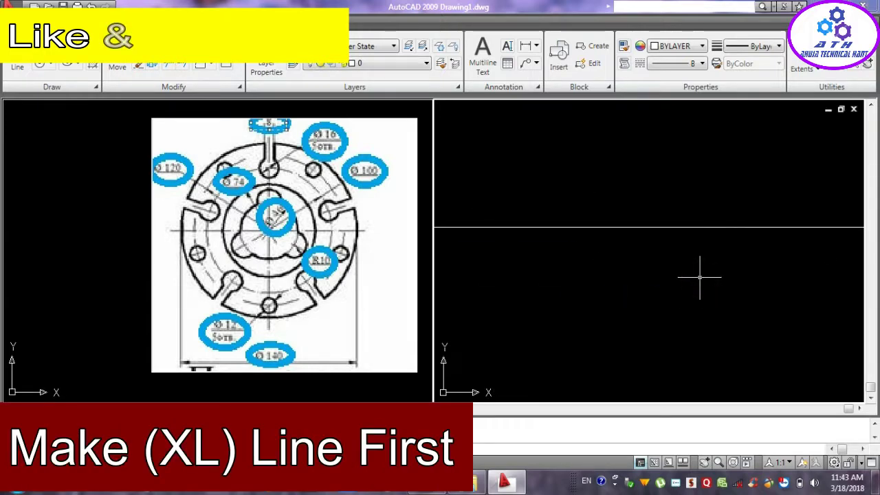
key(Return)
click(682, 342)
click(681, 347)
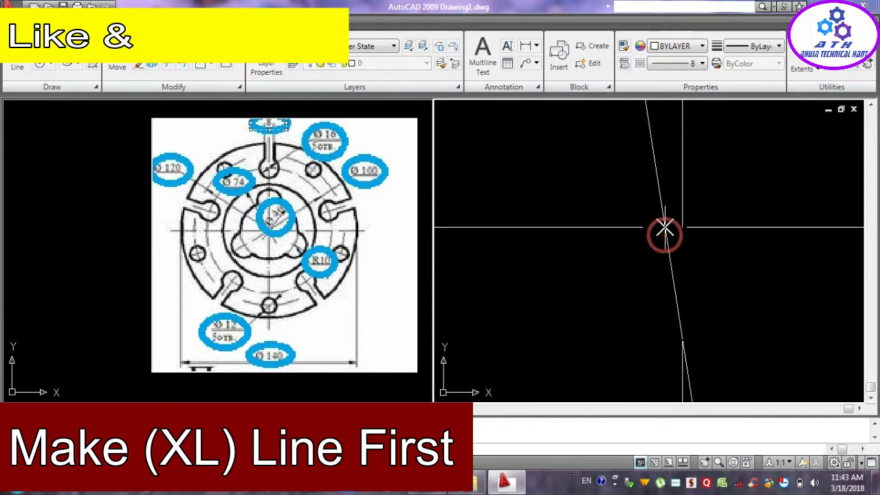
key(Escape)
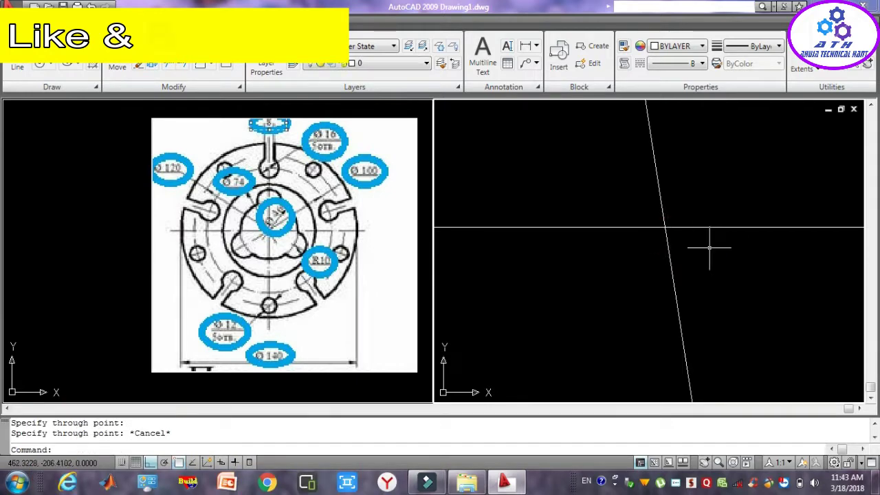
click(708, 249)
click(614, 299)
key(Delete)
- Add a vertical construction line crossing the horizontal one
text(x)
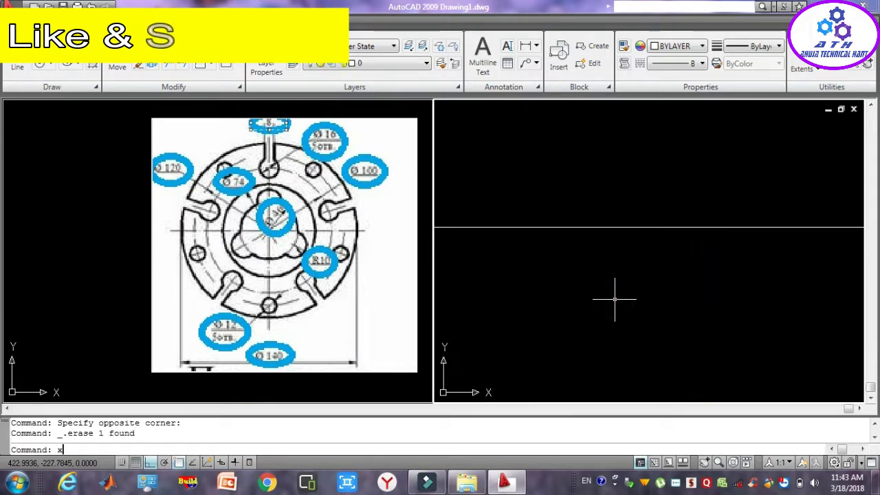
text(l)
key(Return)
click(647, 344)
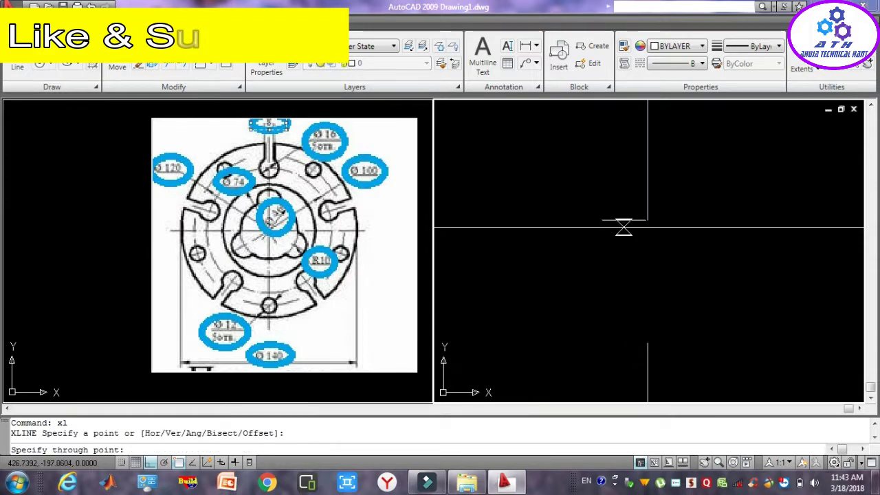
click(644, 221)
key(Return)
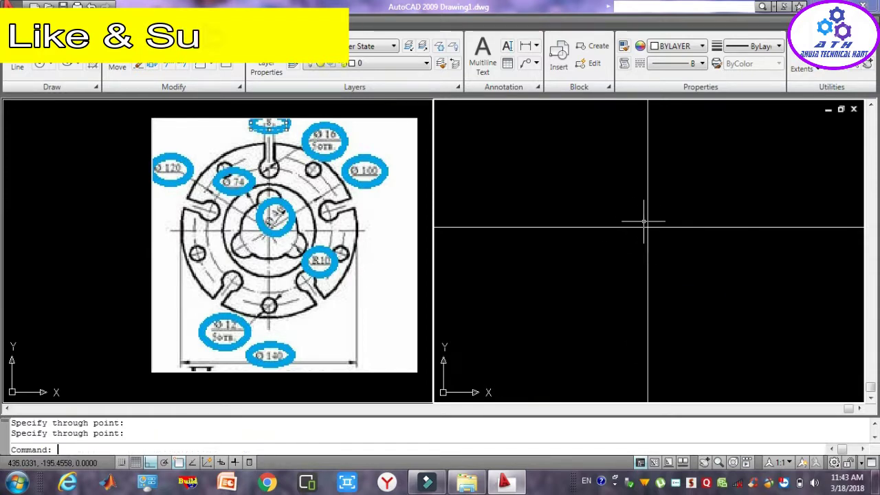
- Draw a radius-46 circle at the lines' intersection and zoom out around it
text(c)
key(Return)
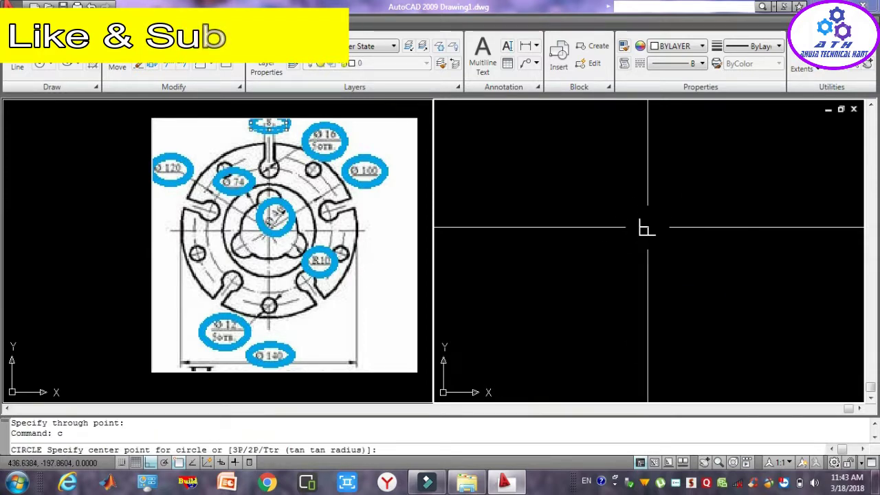
click(647, 227)
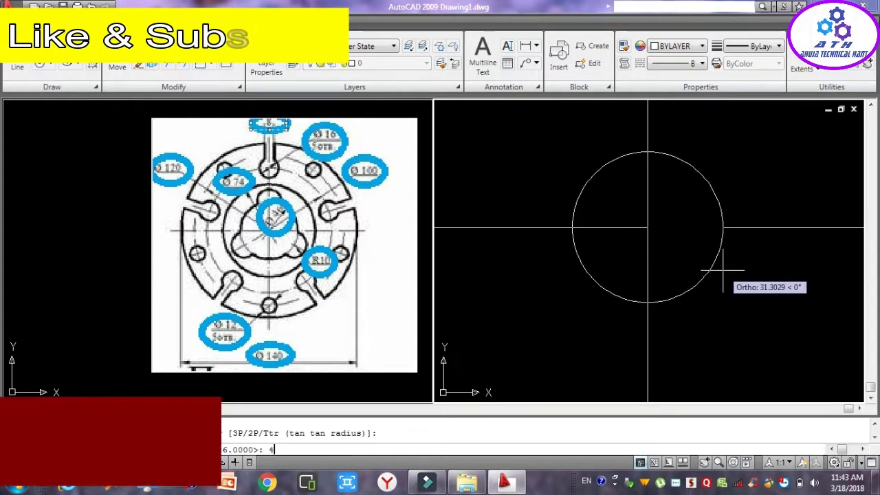
key(Return)
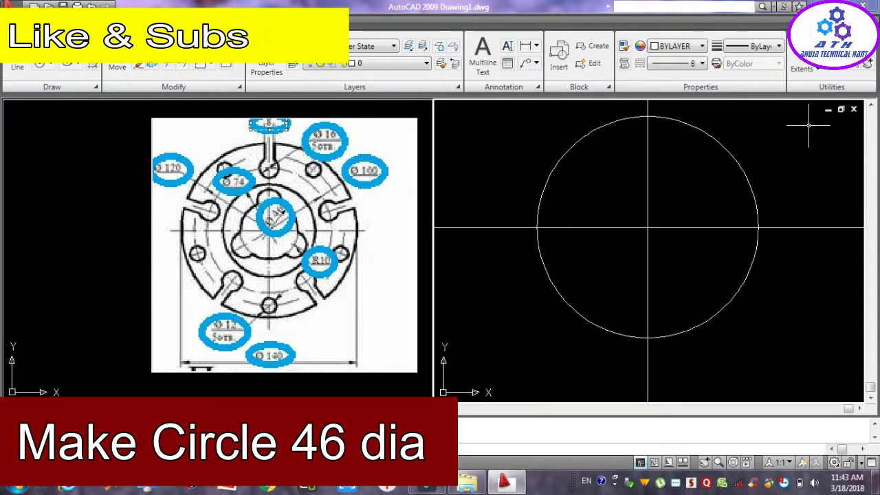
click(813, 69)
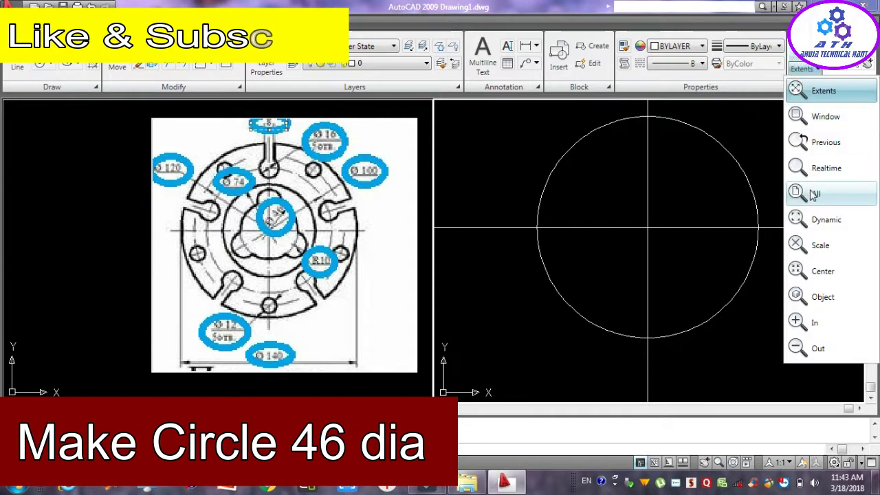
click(818, 348)
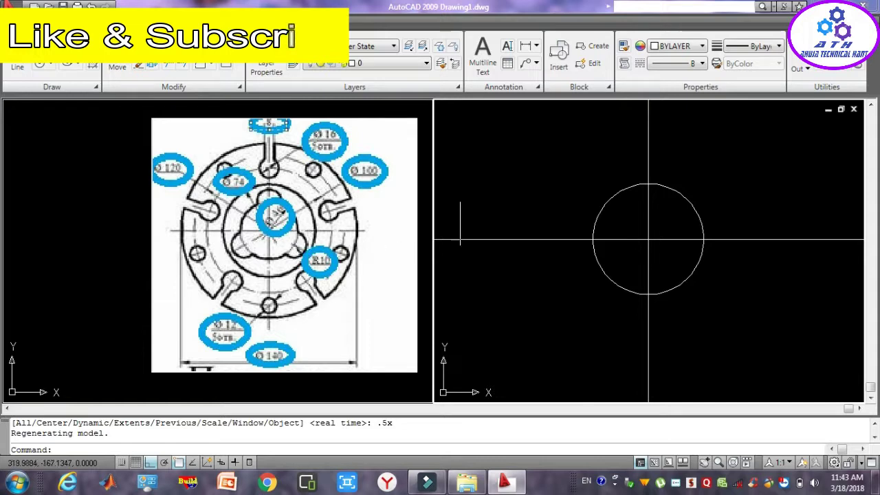
- Draw a radius-20 circle centred on the top quadrant of the large circle
text(c)
key(Return)
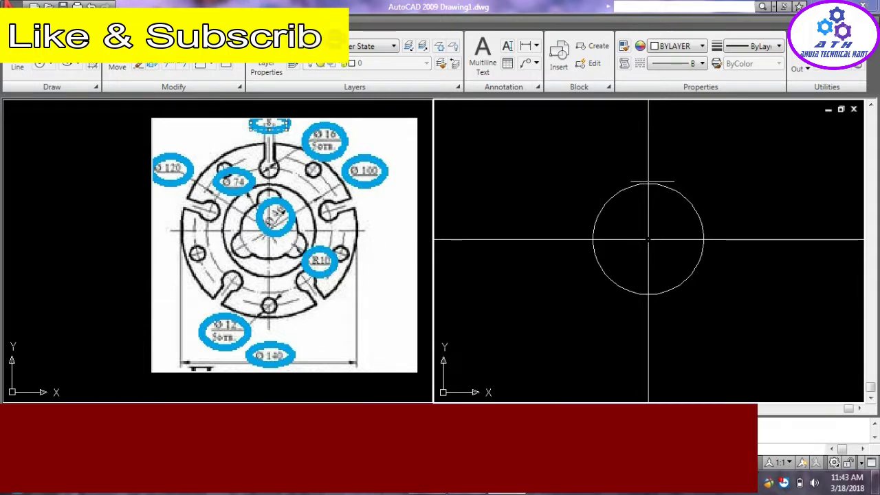
click(648, 182)
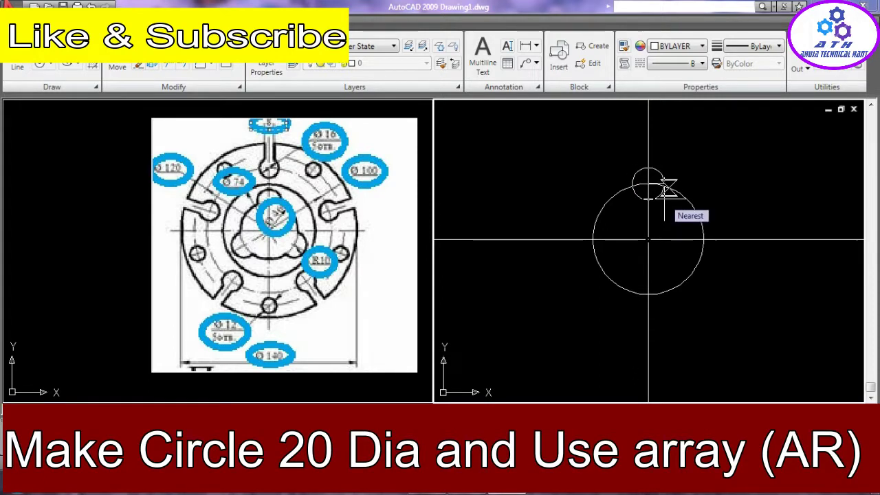
text(20)
key(Return)
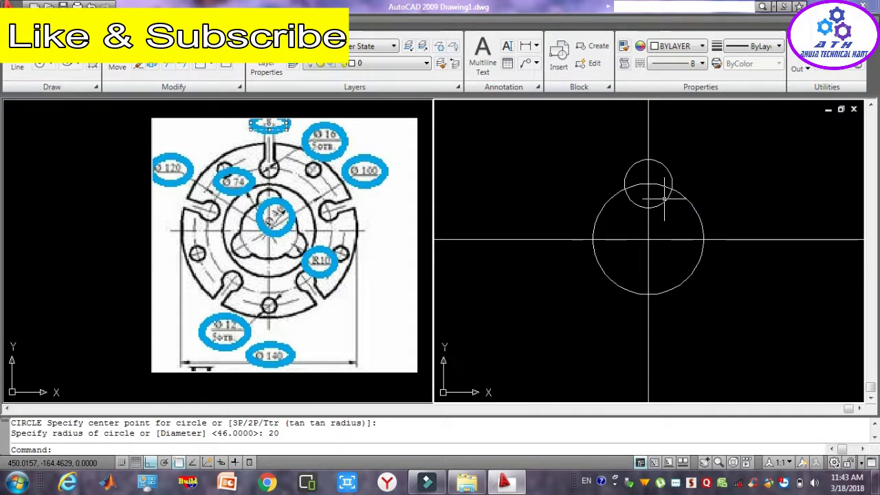
key(Escape)
key(Escape)
text(ar)
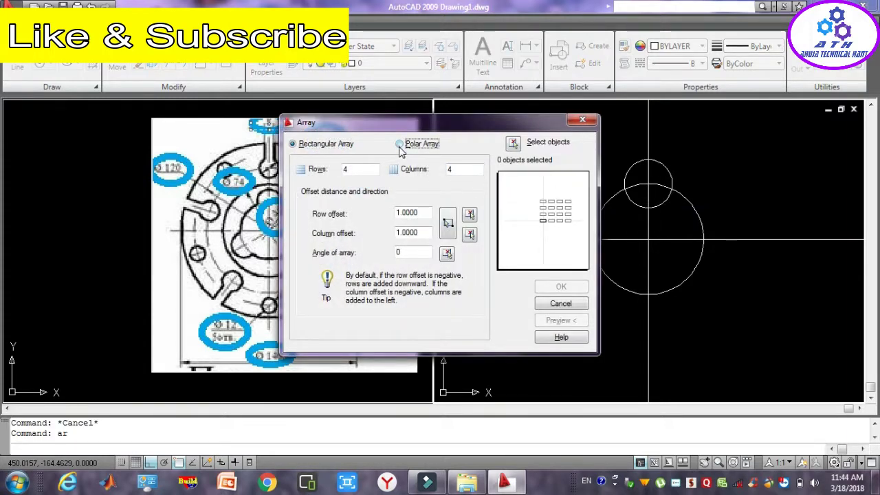
- Polar-array the small circle into 3 items around the large circle's centre
click(399, 144)
click(467, 170)
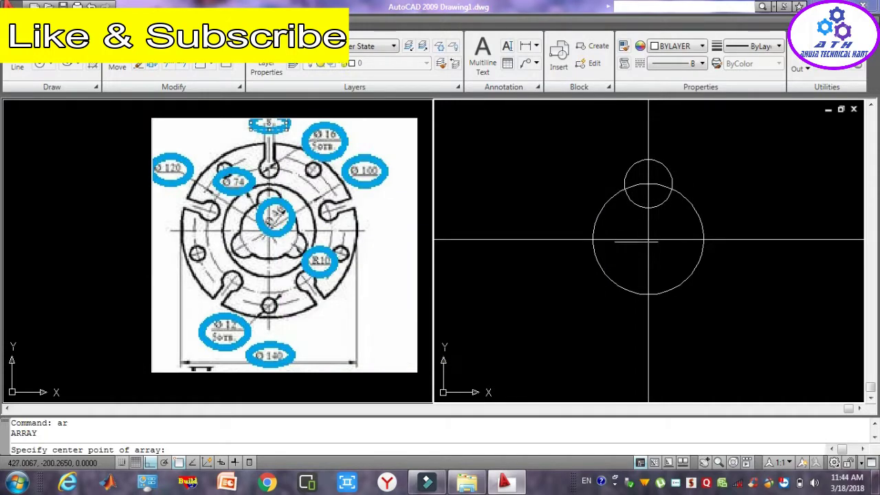
click(649, 240)
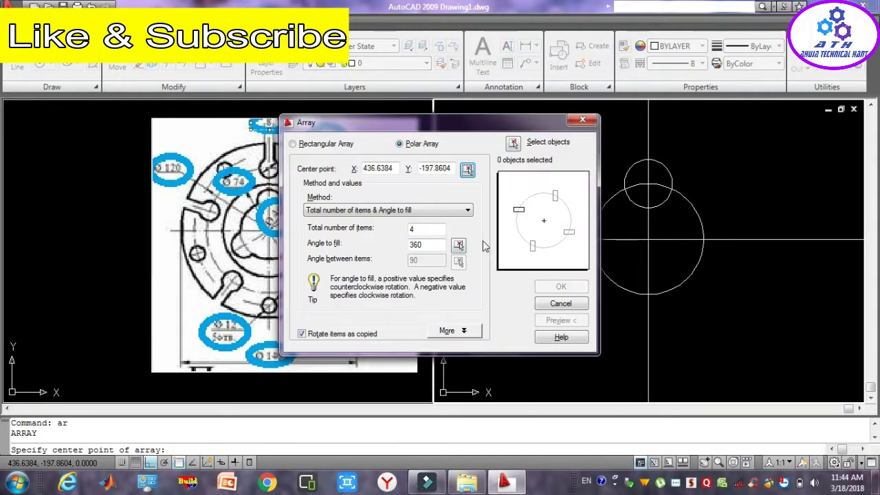
double_click(429, 229)
text(3)
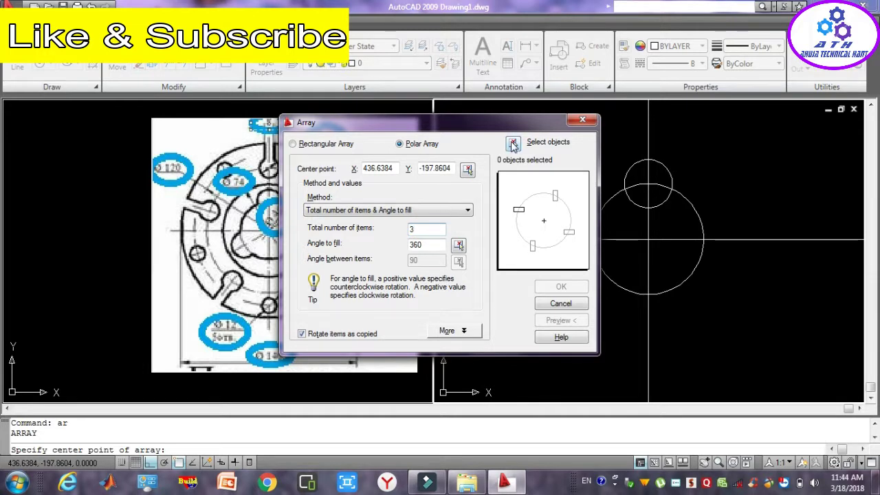
click(514, 143)
click(653, 206)
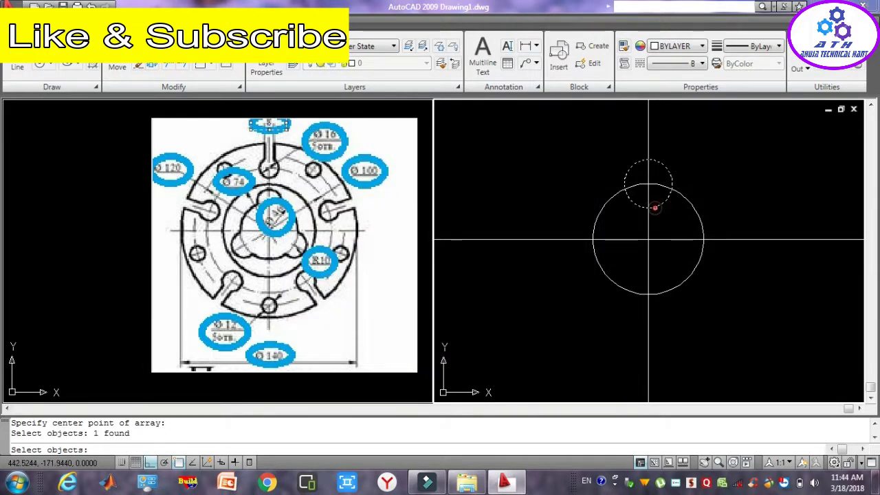
key(Return)
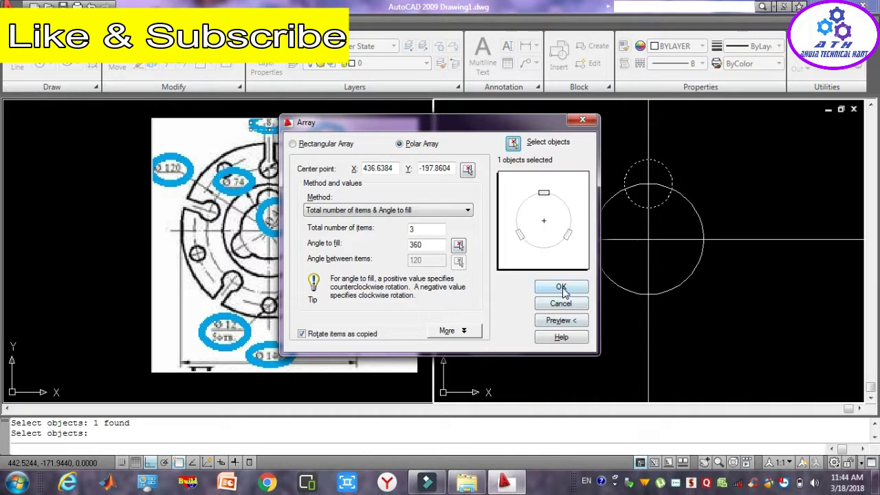
click(563, 289)
key(Escape)
key(Escape)
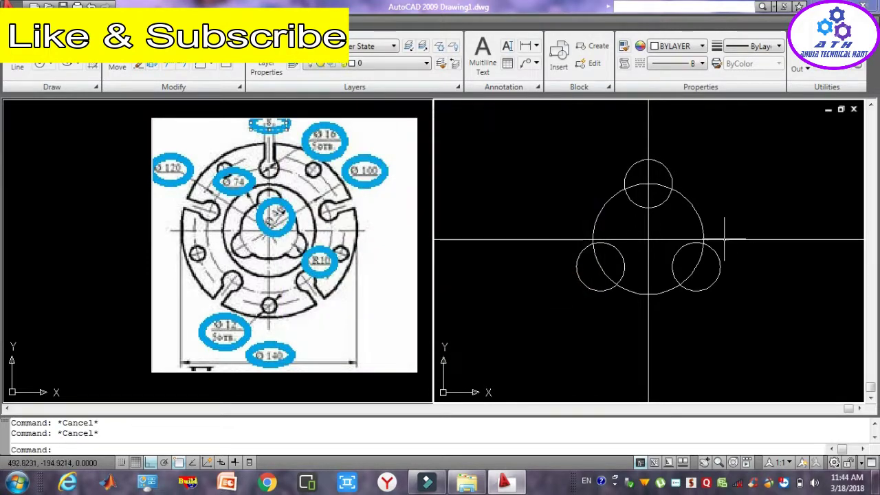
- Trim the three small circles' portions lying inside the large circle
click(695, 208)
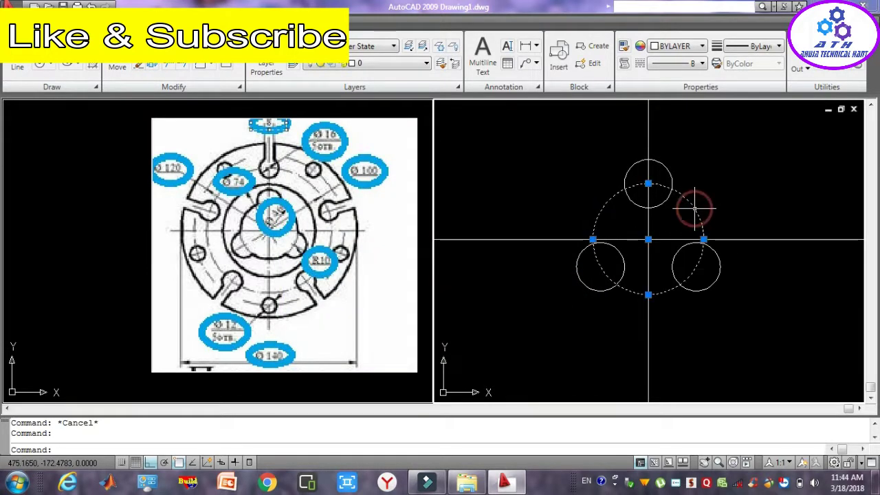
text(tr)
key(Return)
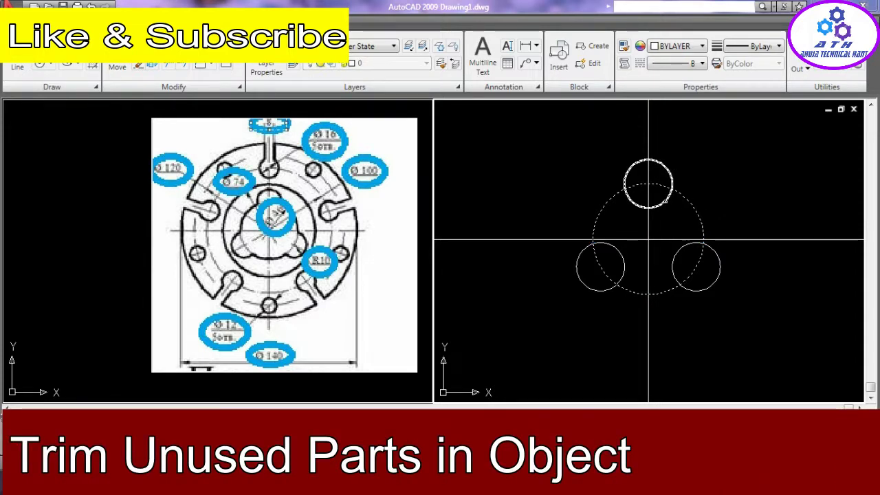
click(666, 201)
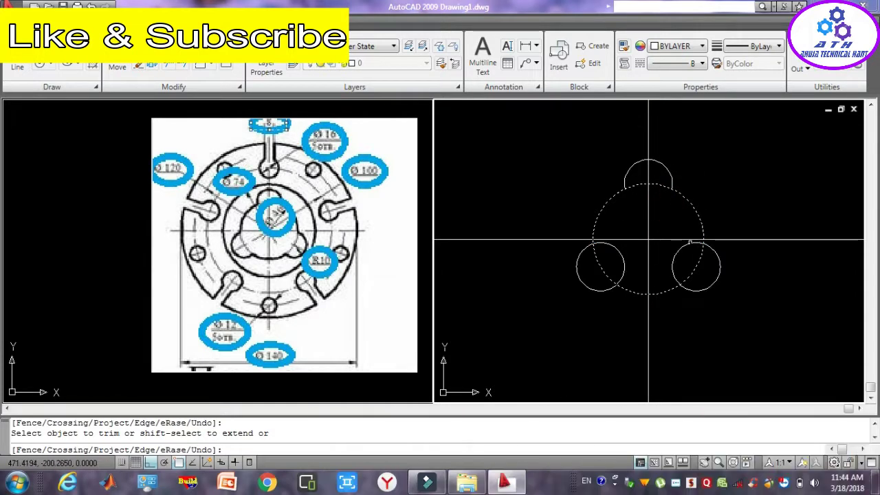
click(690, 241)
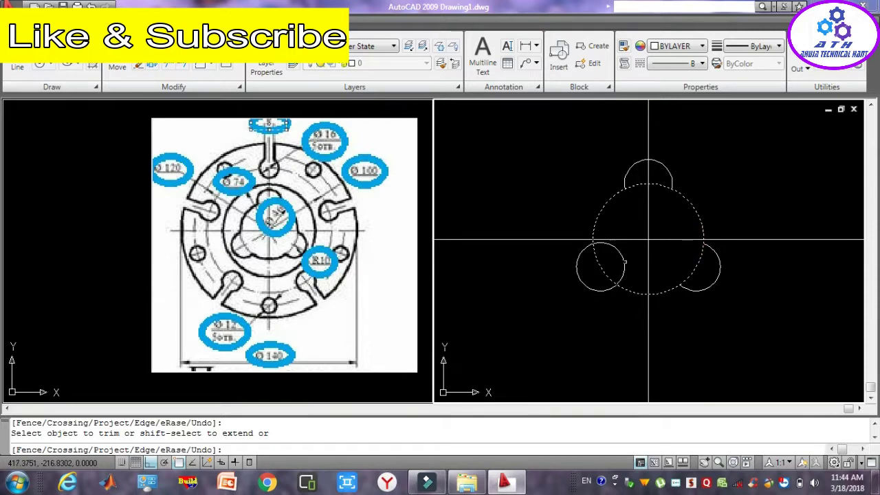
click(623, 261)
key(Escape)
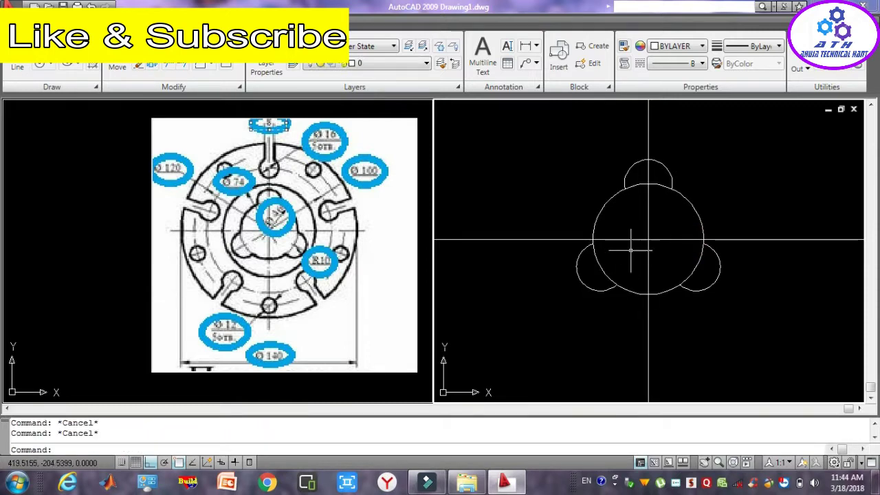
click(608, 229)
key(Escape)
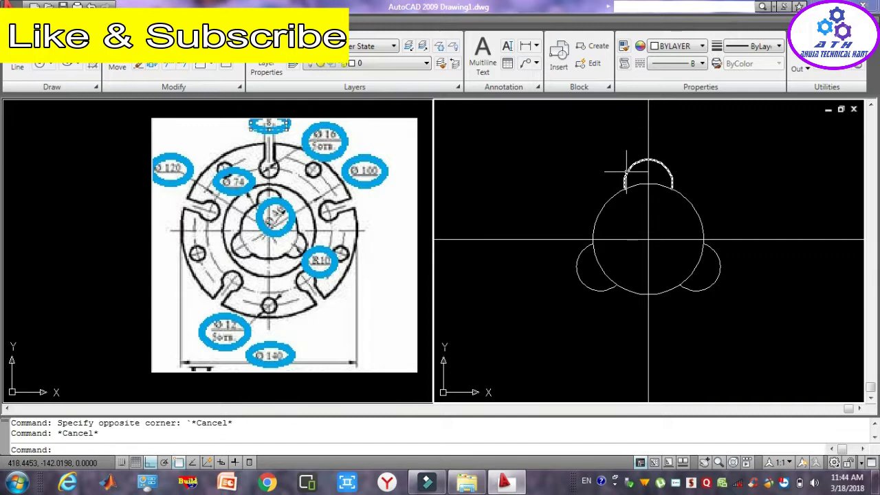
- Trim away the large circle's arc inside the top lobe
click(627, 171)
text(r)
key(Return)
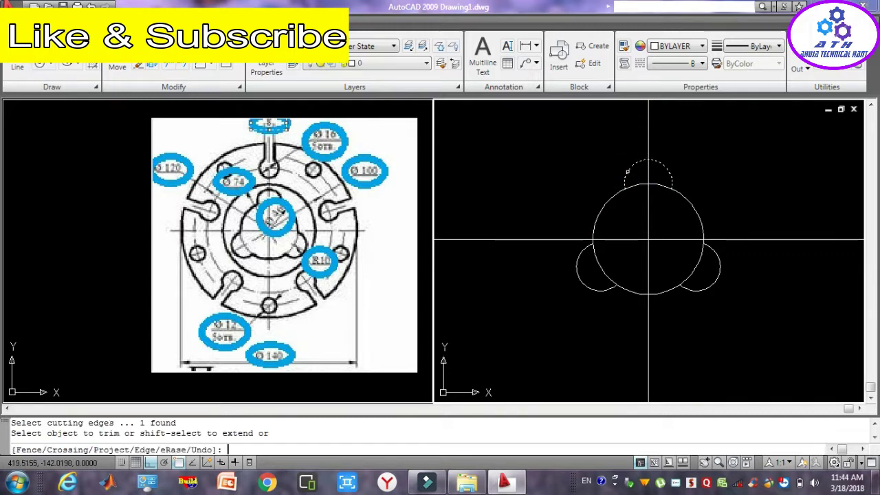
click(634, 183)
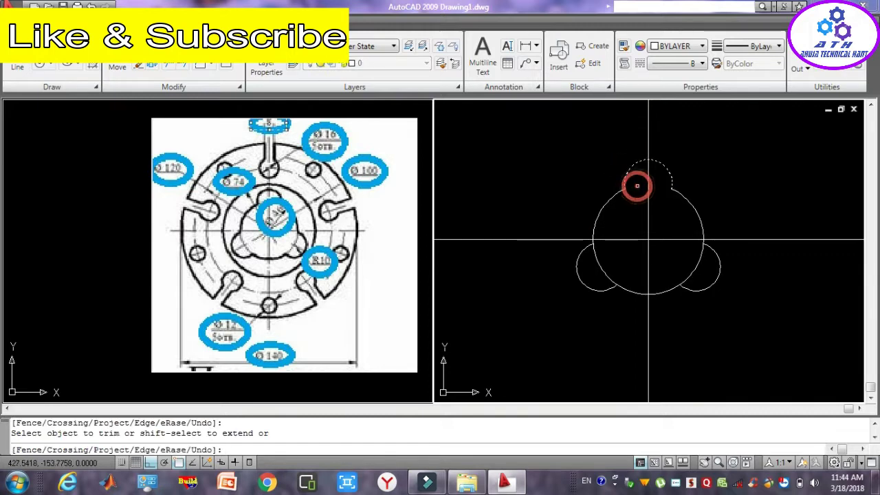
key(Escape)
key(Escape)
key(Escape)
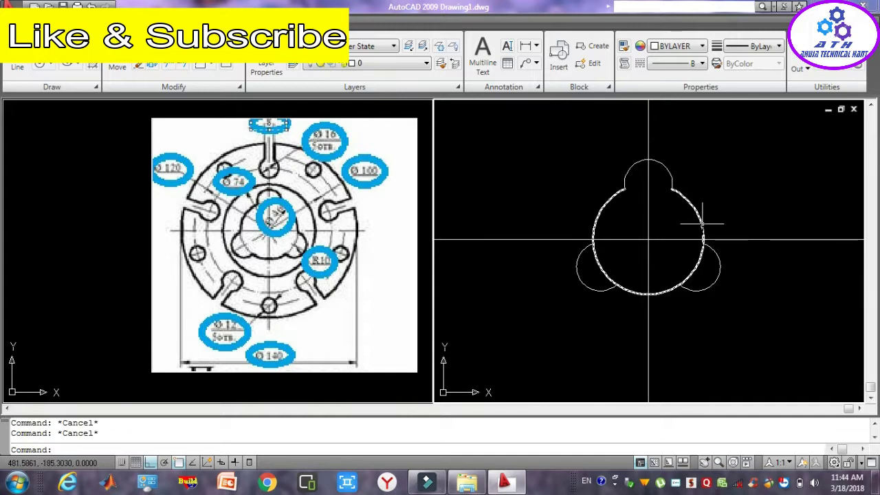
click(703, 223)
text(tr)
key(Return)
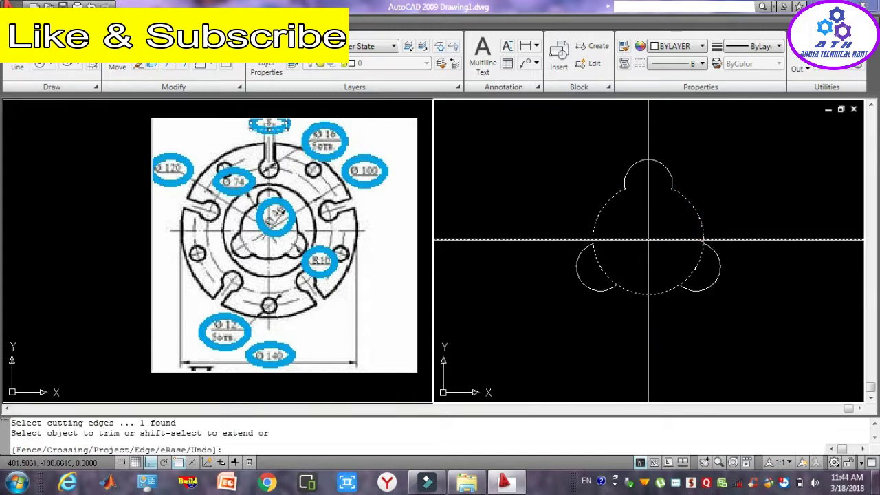
key(Escape)
key(Escape)
key(Escape)
- Trim the large circle's arcs inside the lower-right and lower-left lobes
click(704, 246)
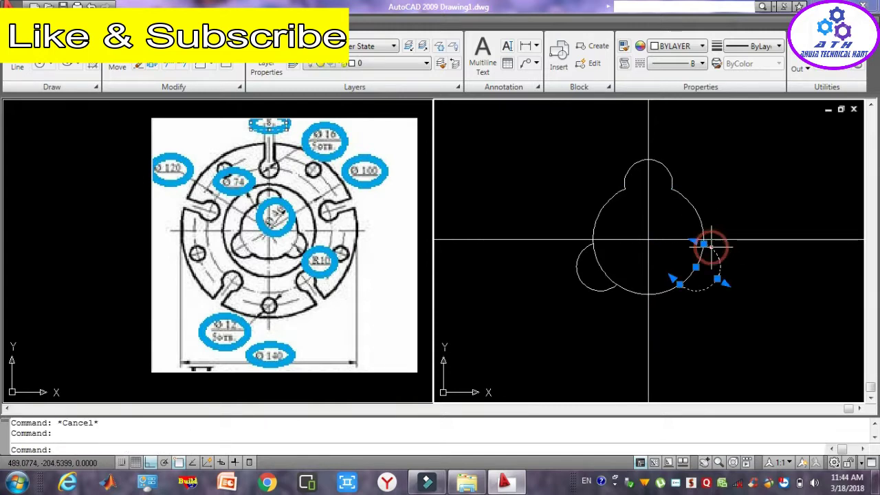
text(tr)
key(Return)
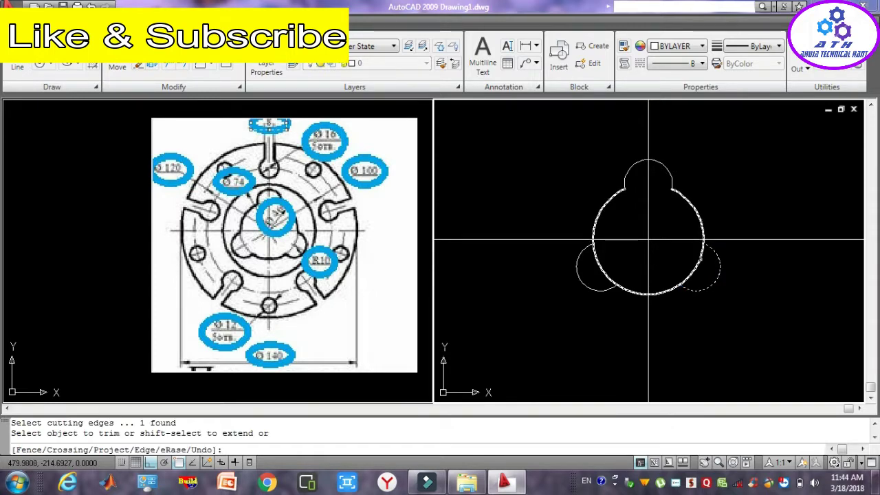
click(699, 258)
key(Escape)
key(Escape)
key(Escape)
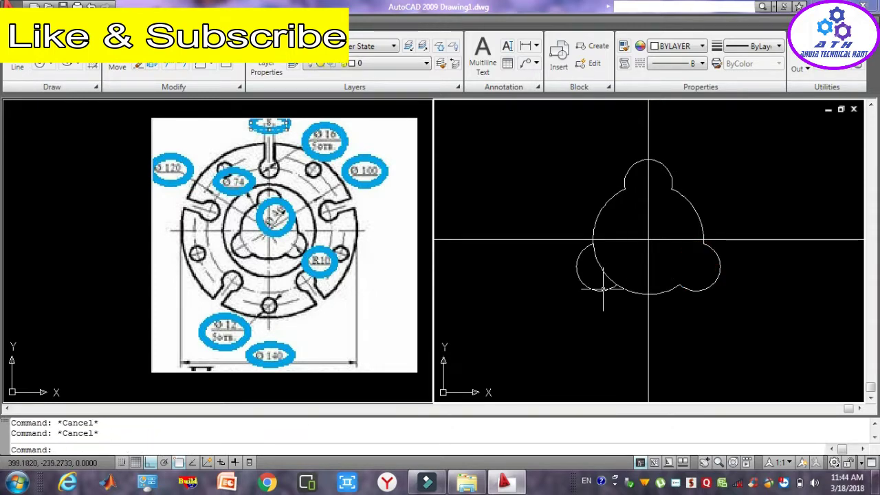
click(603, 291)
text(tr)
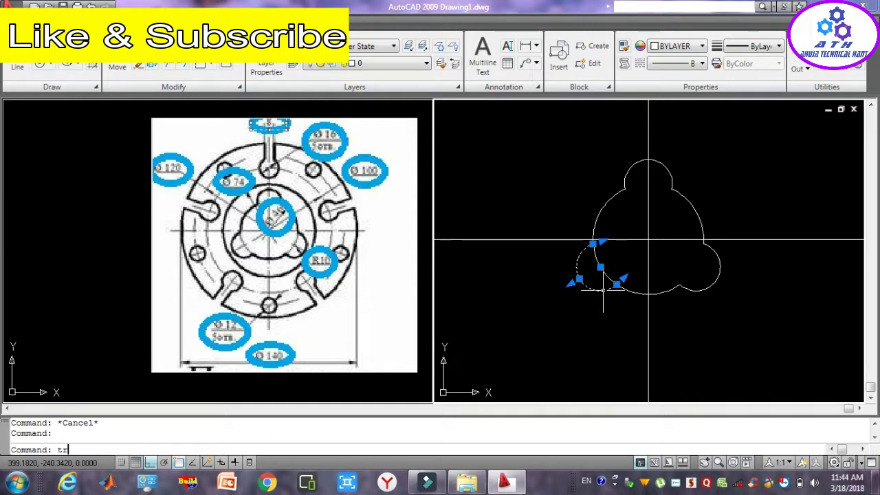
key(Return)
click(605, 271)
key(Escape)
key(Escape)
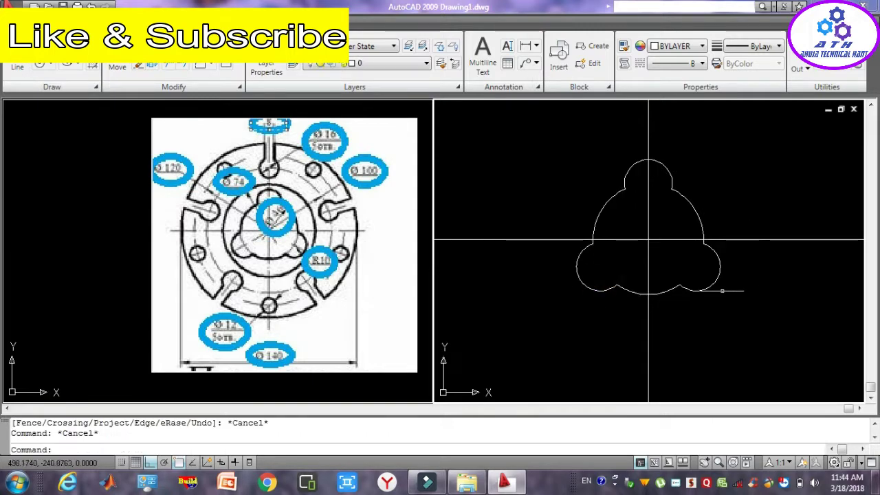
key(Escape)
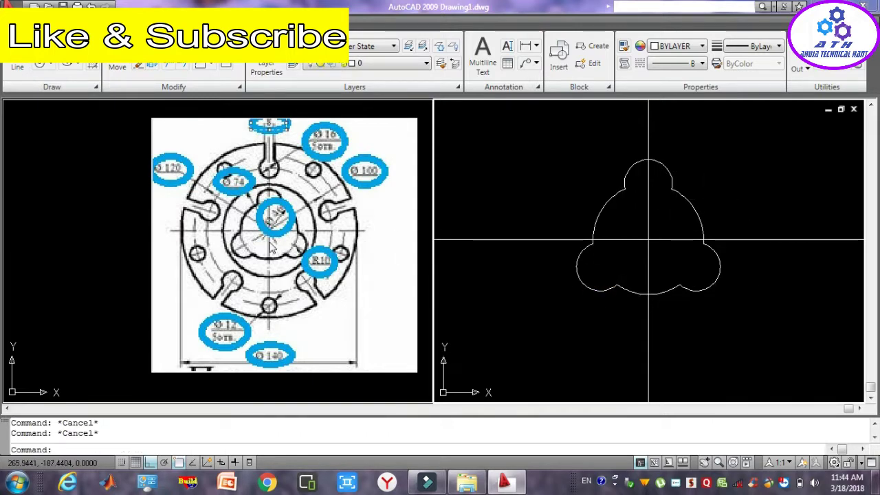
text(c)
key(Return)
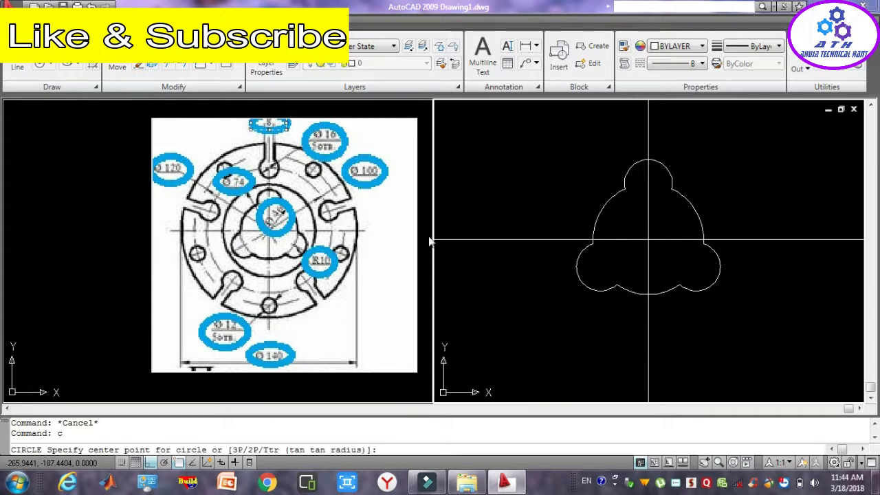
- Draw two concentric circles at the centre, sized 74 and 100
click(648, 239)
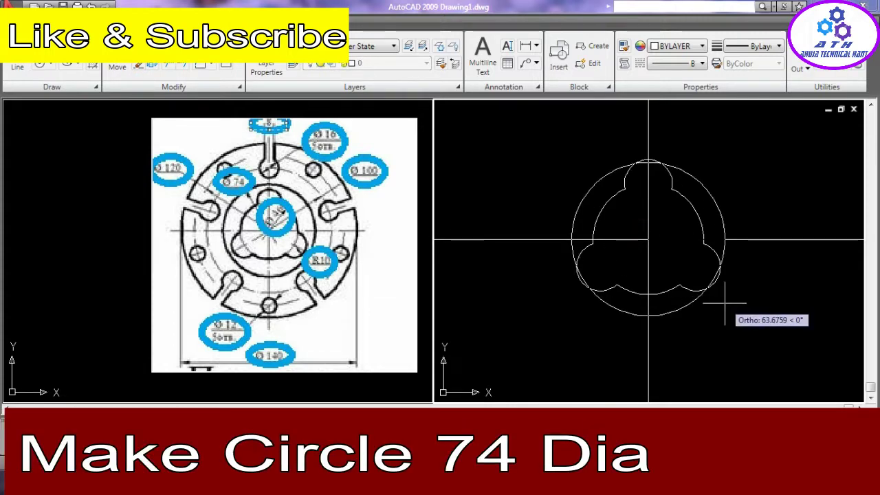
text(74)
key(Return)
text(c)
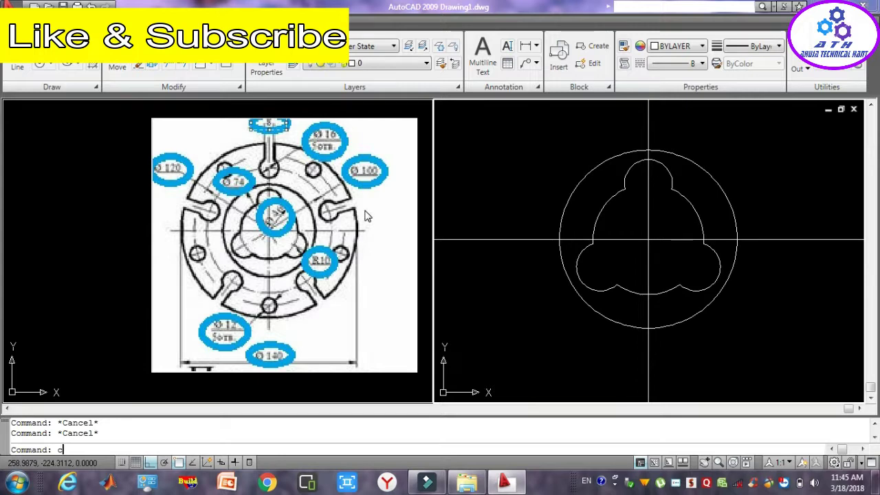
key(Return)
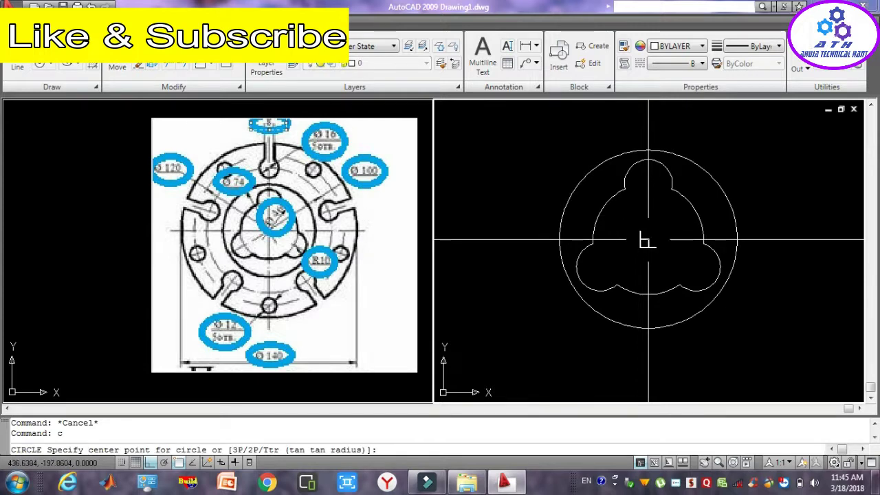
click(649, 241)
text(1)
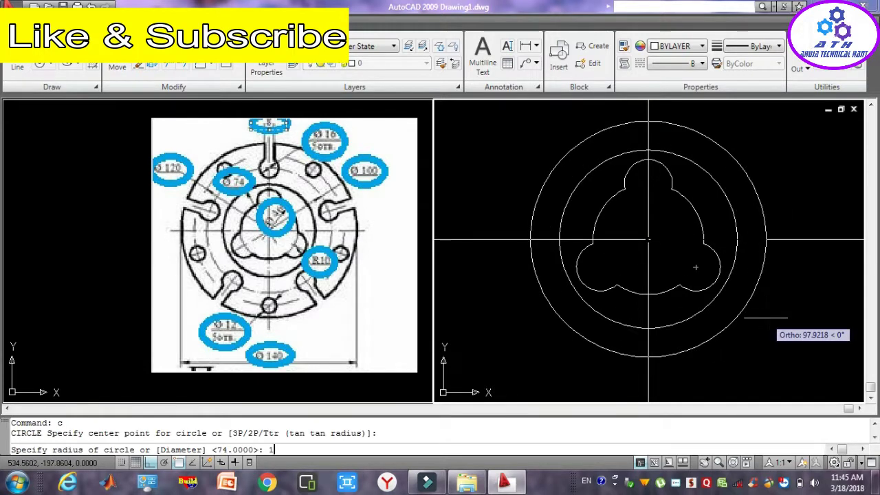
key(Return)
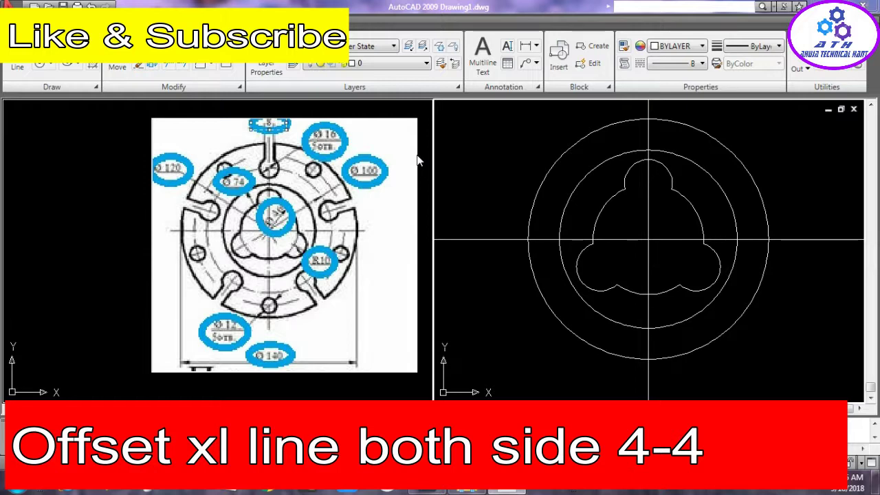
text(c)
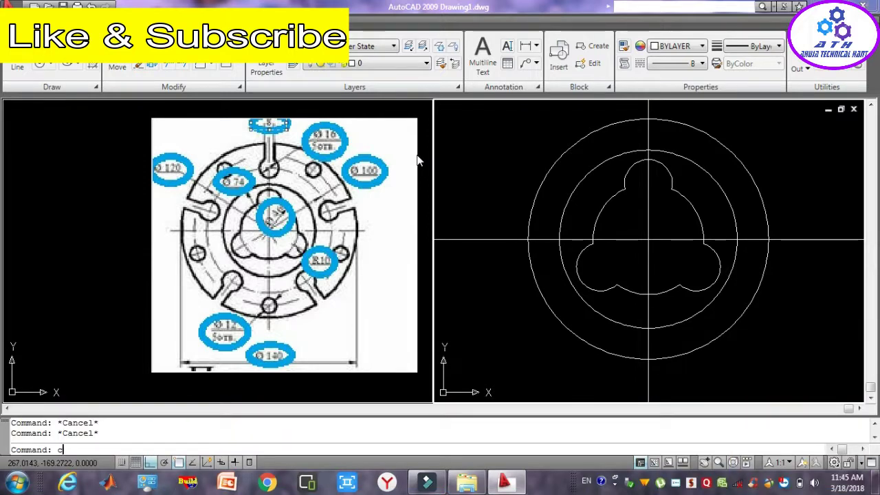
- Pan the drawing down to make room above the outer circle
key(Return)
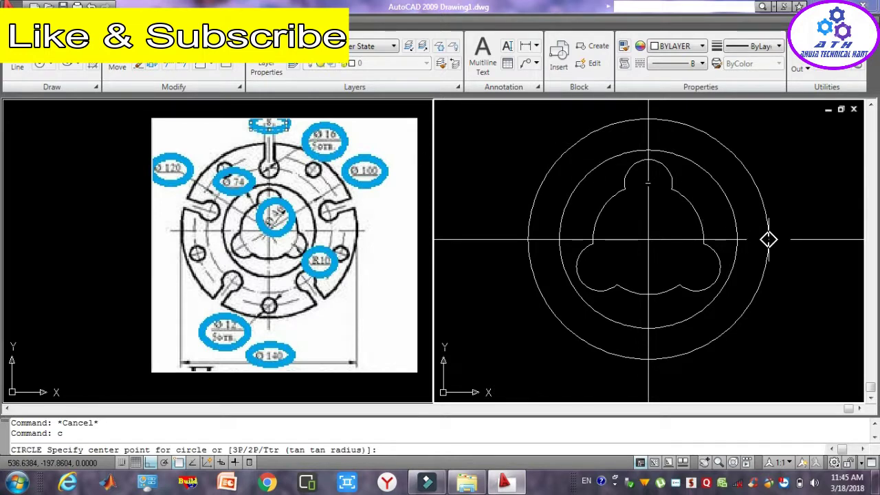
click(769, 239)
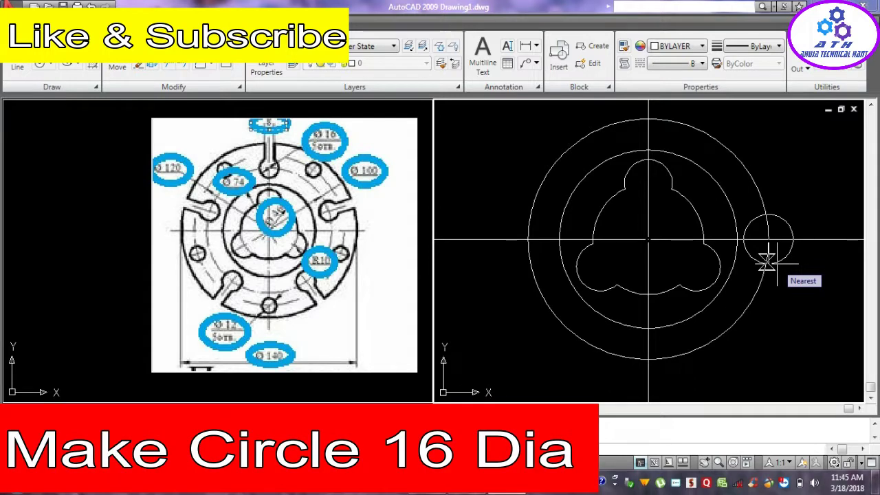
key(Escape)
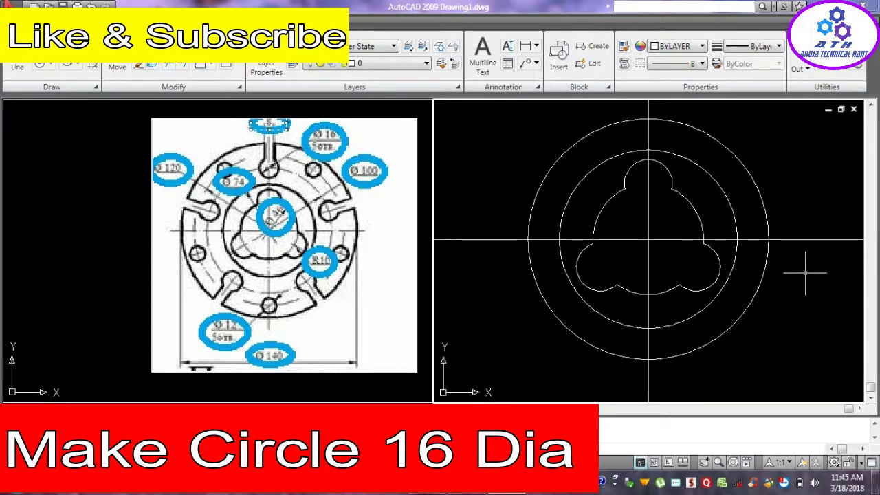
text(p)
key(Return)
drag(674, 188, 665, 285)
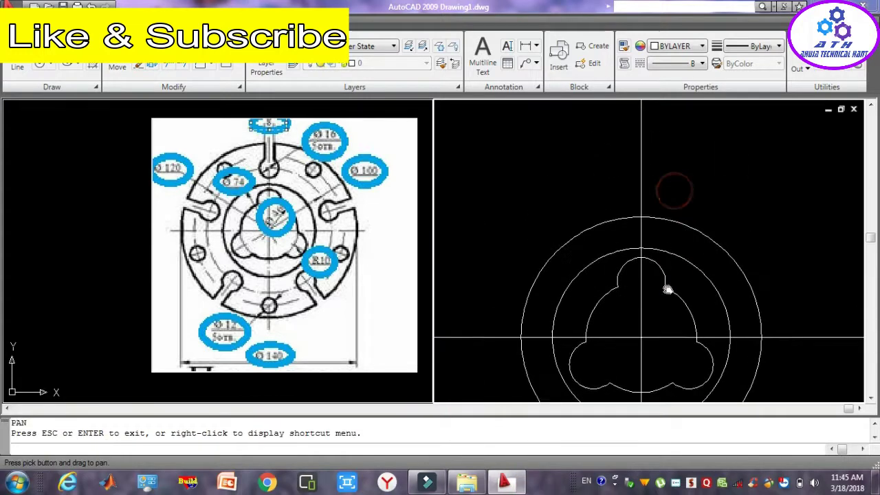
key(Escape)
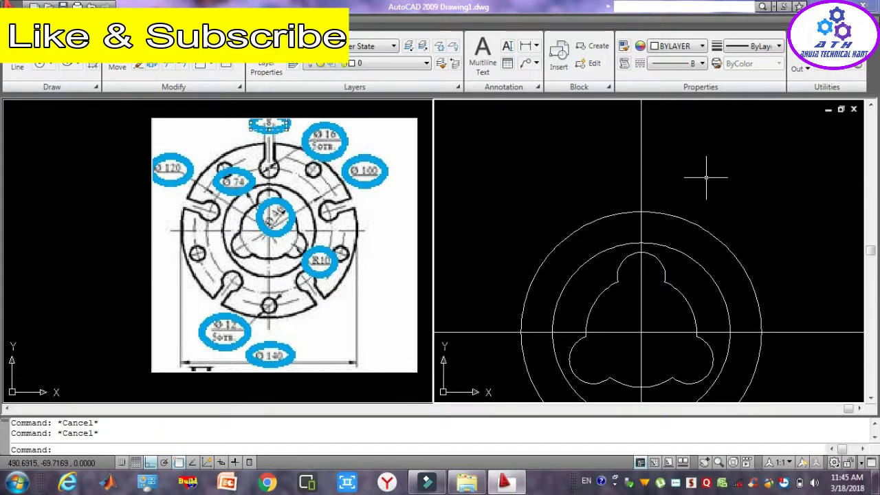
- Draw a radius-16 circle centred on the outer circle's top quadrant
text(c)
key(Return)
click(641, 212)
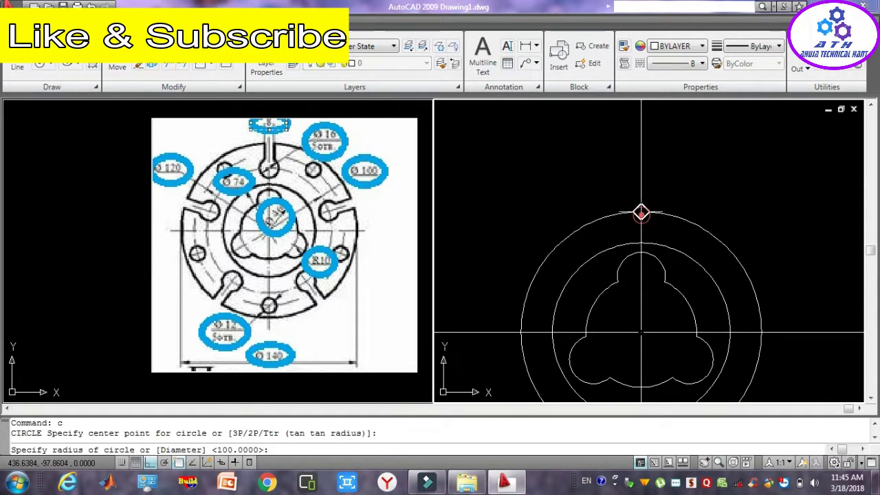
text(16)
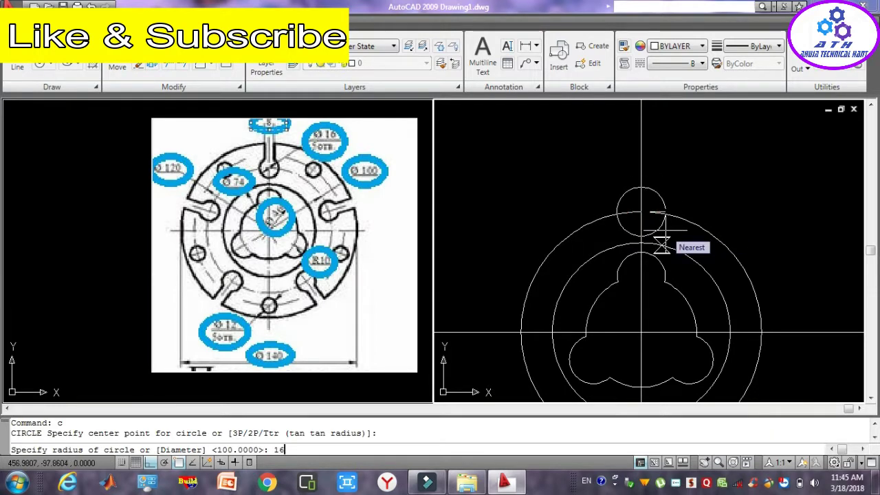
key(Return)
key(Escape)
key(Escape)
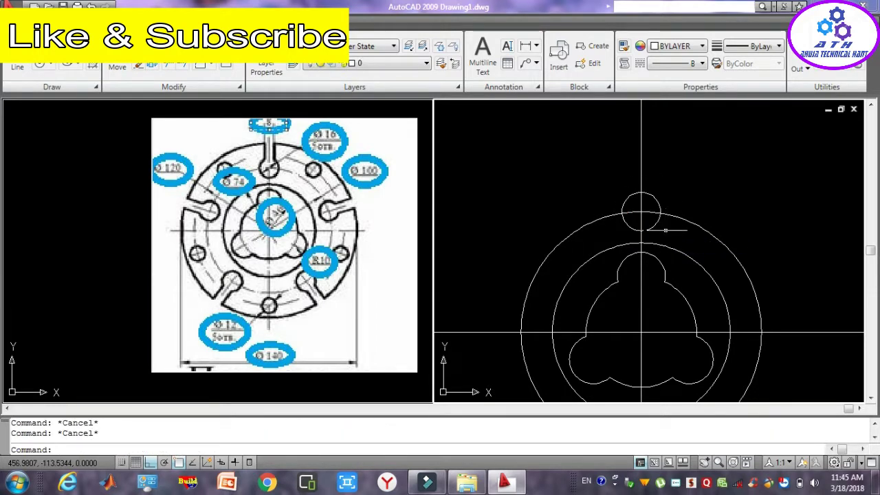
text(c)
key(Return)
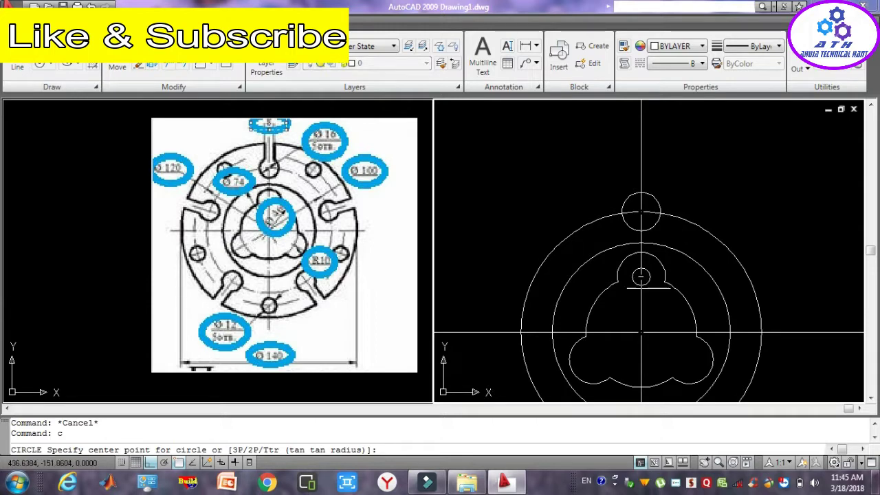
click(640, 335)
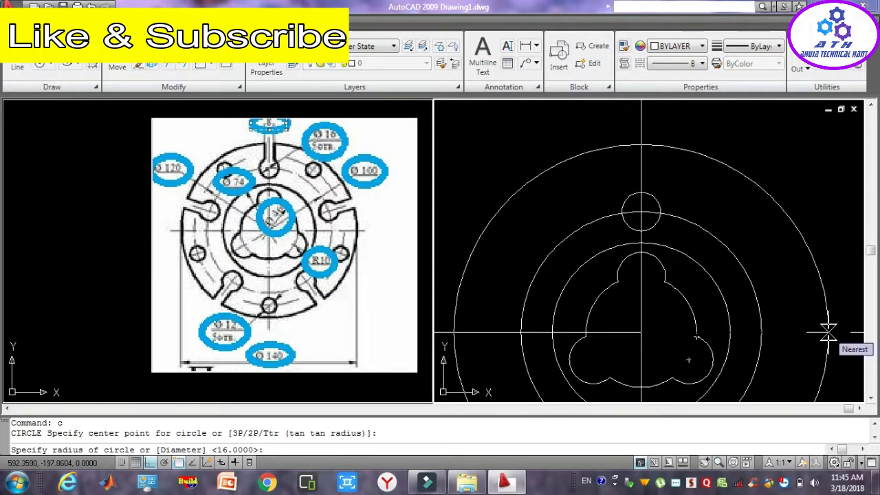
text(120)
- Draw radius-120 and radius-140 circles, both centred at the drawing centre
key(Return)
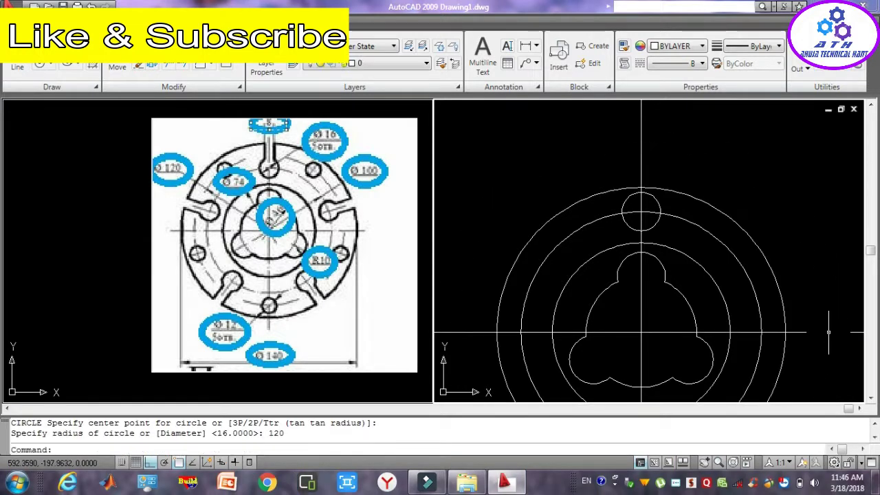
key(Escape)
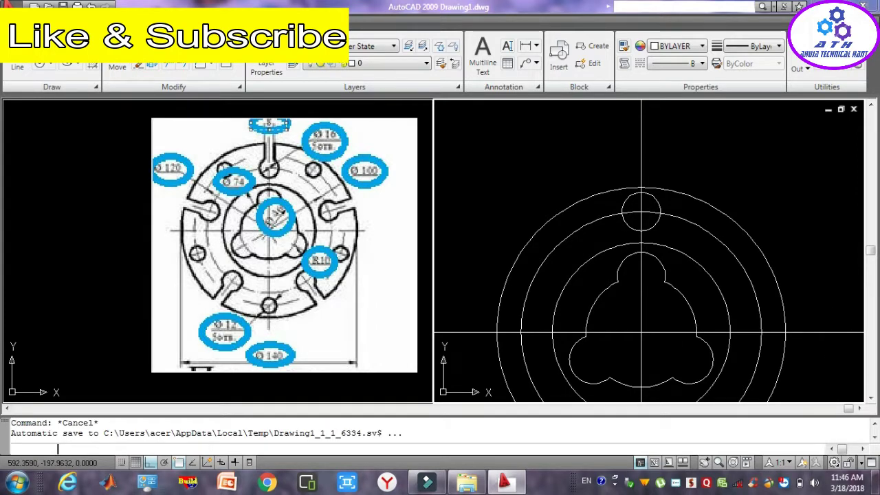
key(Escape)
key(Escape)
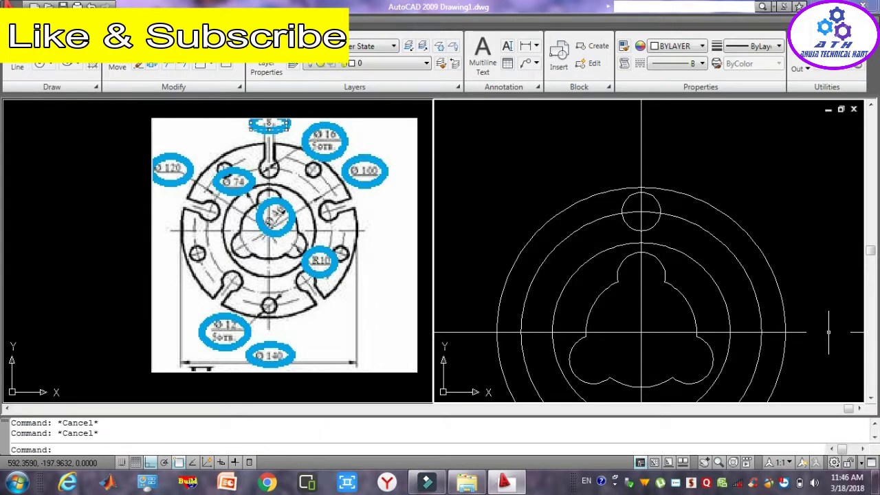
text(c)
key(Return)
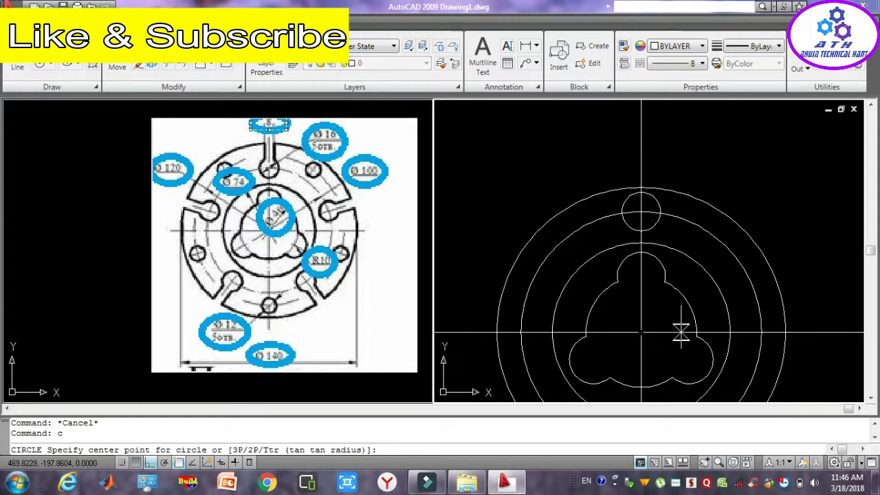
click(640, 333)
text(140)
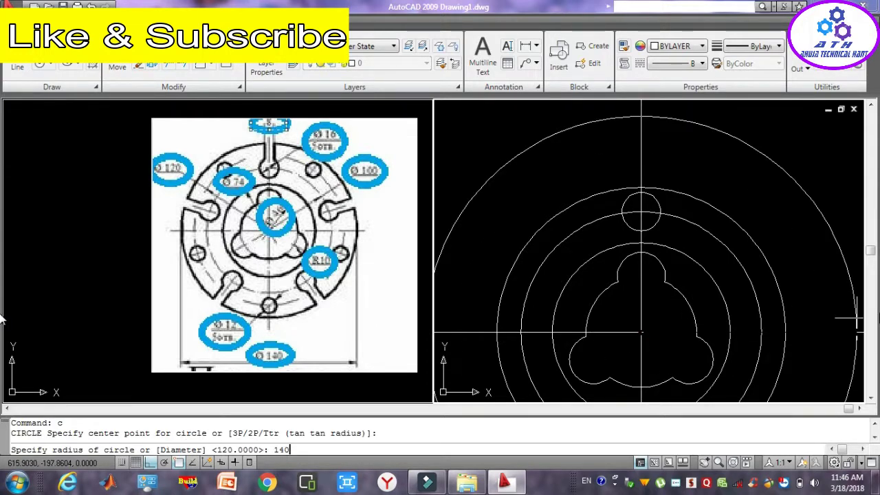
key(Return)
key(Escape)
key(Escape)
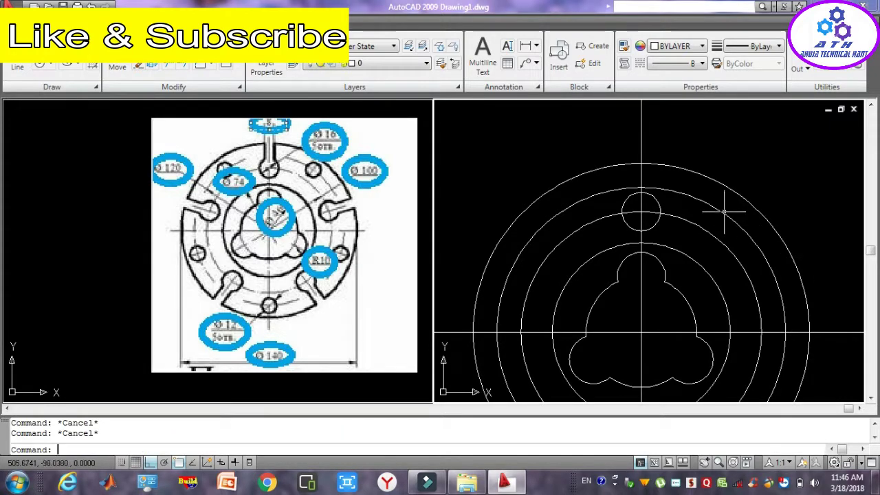
text(l)
key(Return)
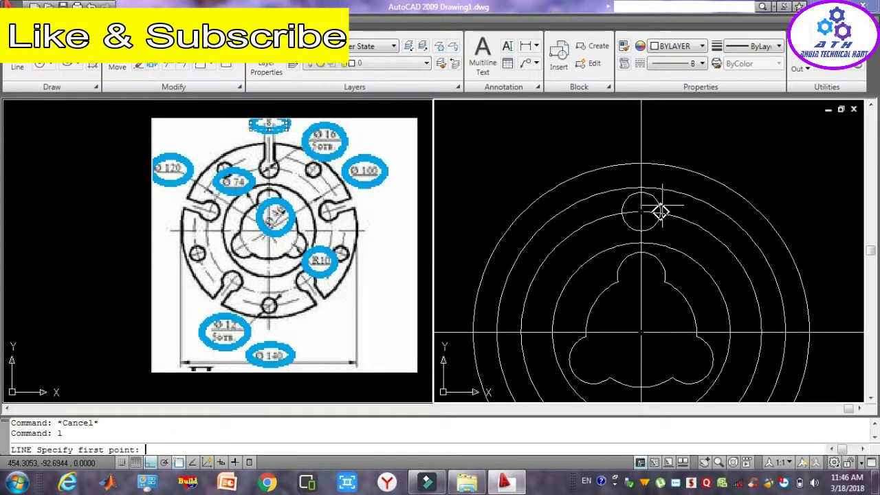
- Abandon the trial line started at the circle intersection
click(621, 214)
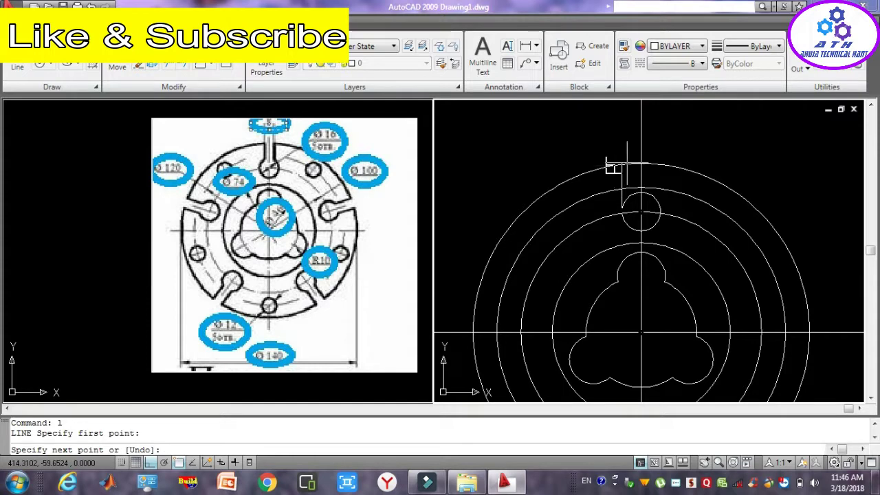
click(151, 462)
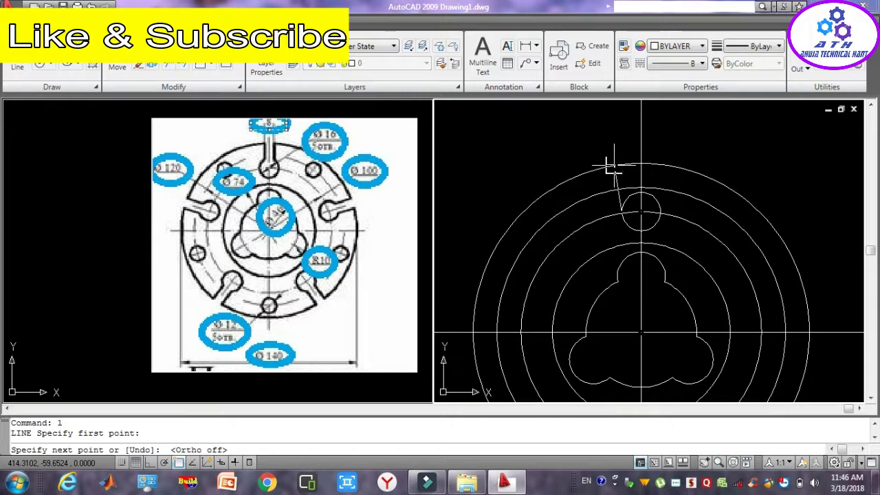
click(151, 463)
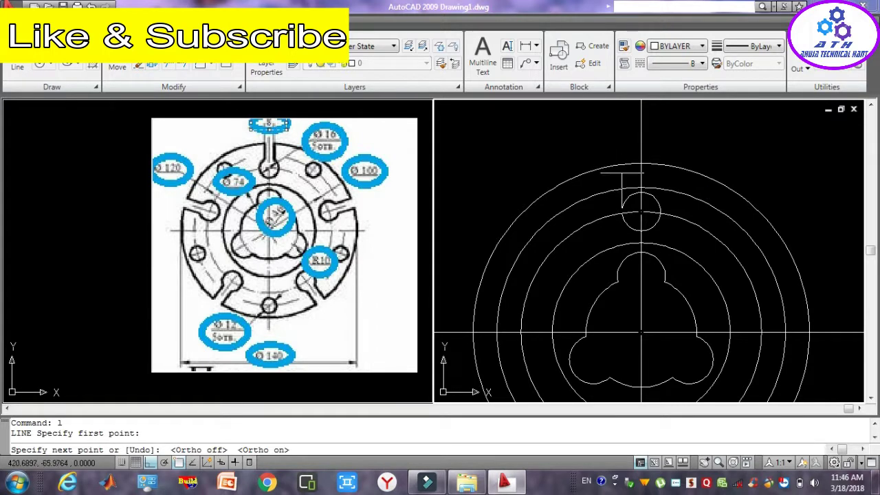
key(Escape)
- Select the vertical centre line and start the Offset command
click(658, 137)
click(637, 136)
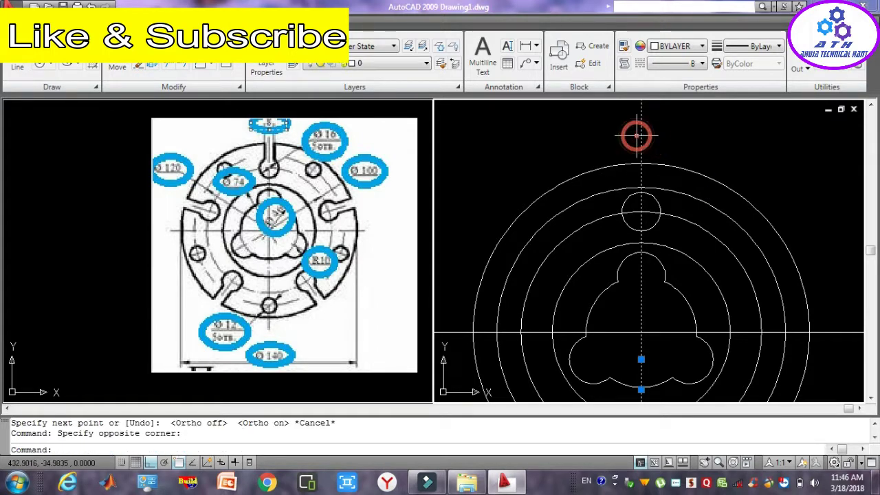
text(o)
key(Return)
click(638, 137)
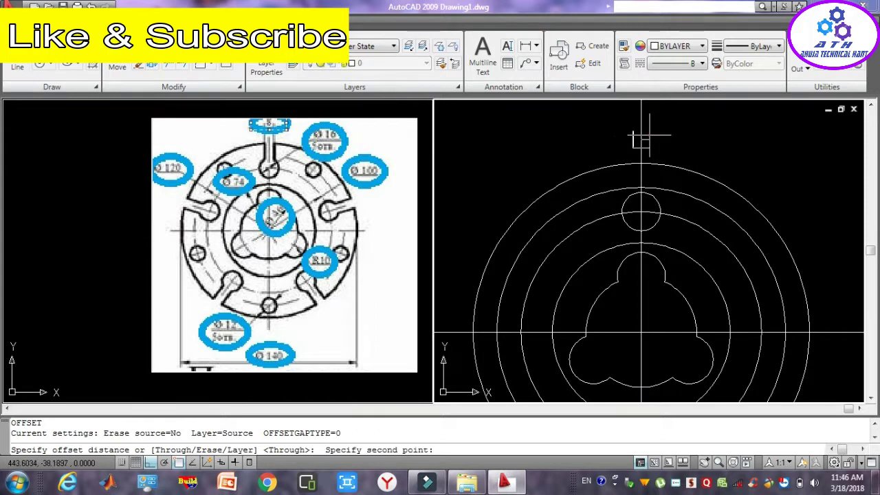
- Offset the vertical centre line by 4 units to both its left and right
text(4)
key(Return)
click(691, 128)
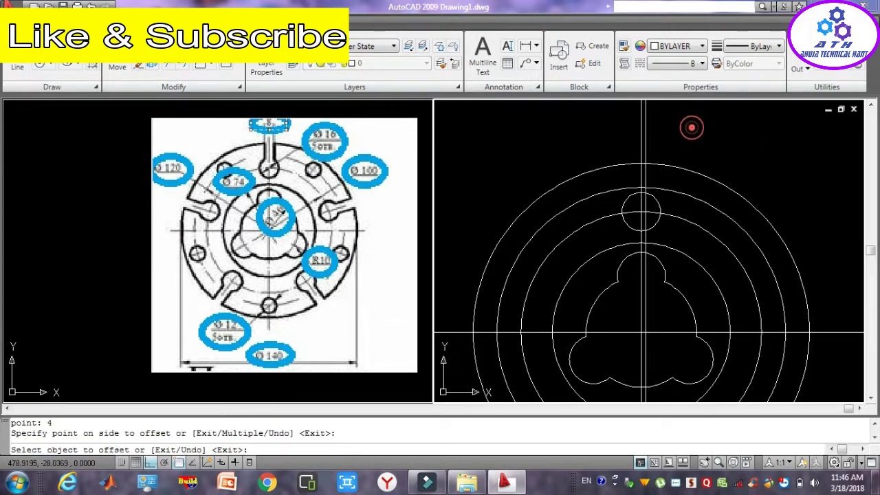
click(637, 135)
click(626, 135)
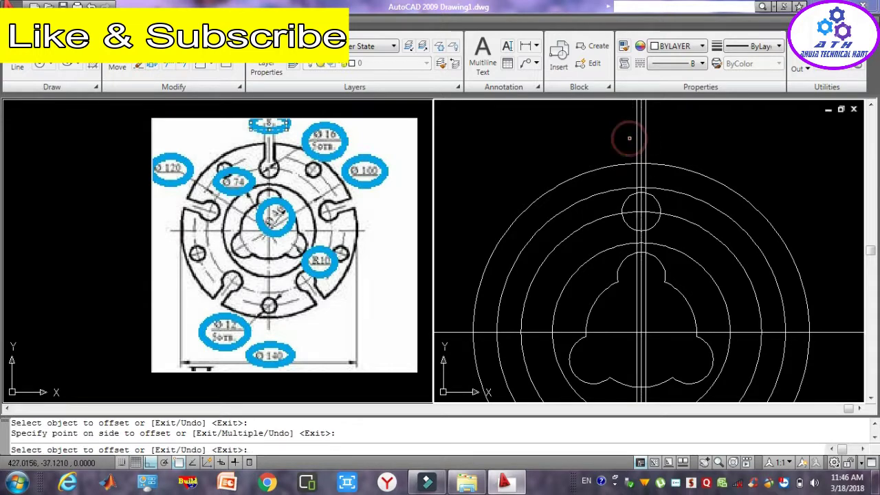
key(Escape)
key(Escape)
key(Escape)
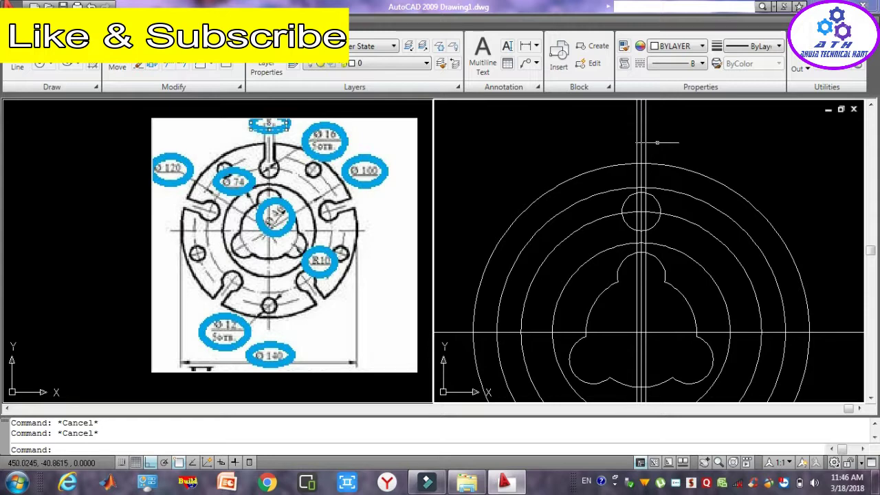
text(z)
key(Return)
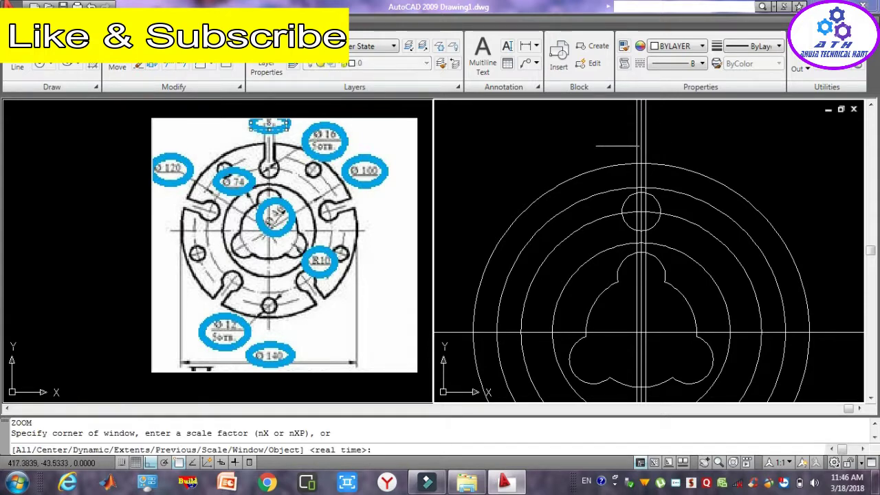
- Zoom into the small circle and trim the top arc between the slot lines
click(603, 144)
click(696, 242)
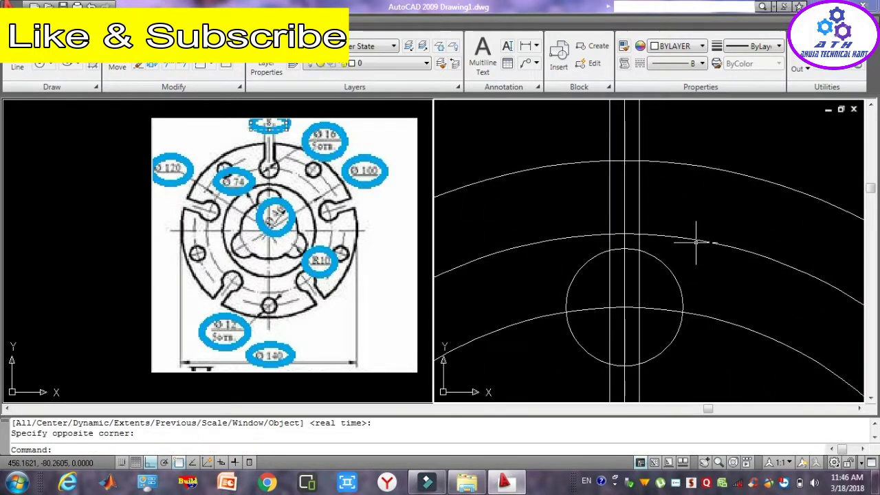
key(Escape)
key(Escape)
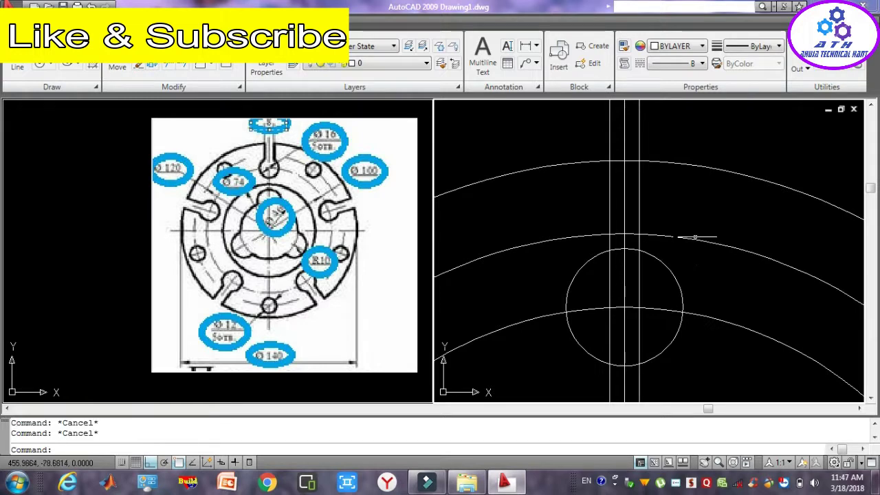
click(645, 132)
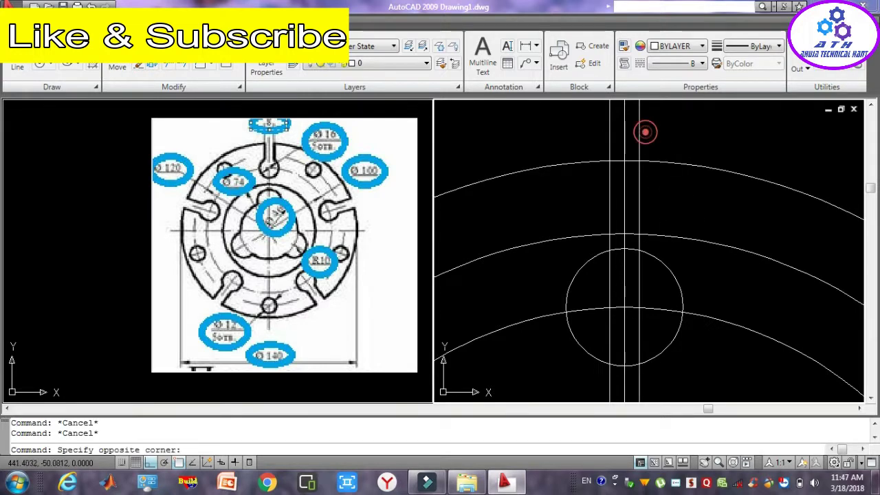
click(581, 122)
text(tr)
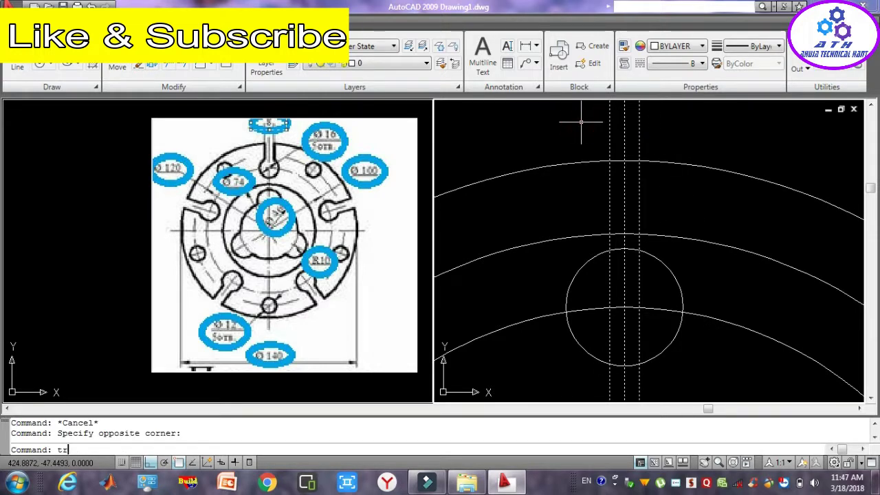
key(Return)
click(616, 162)
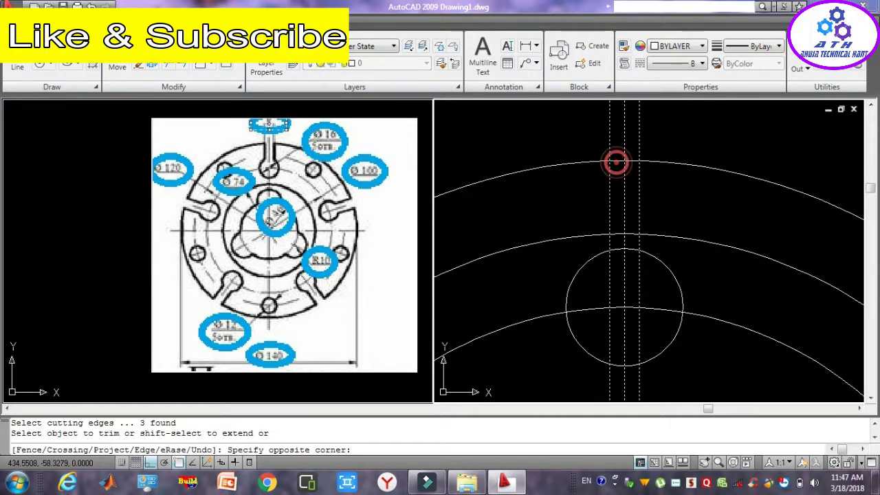
click(615, 159)
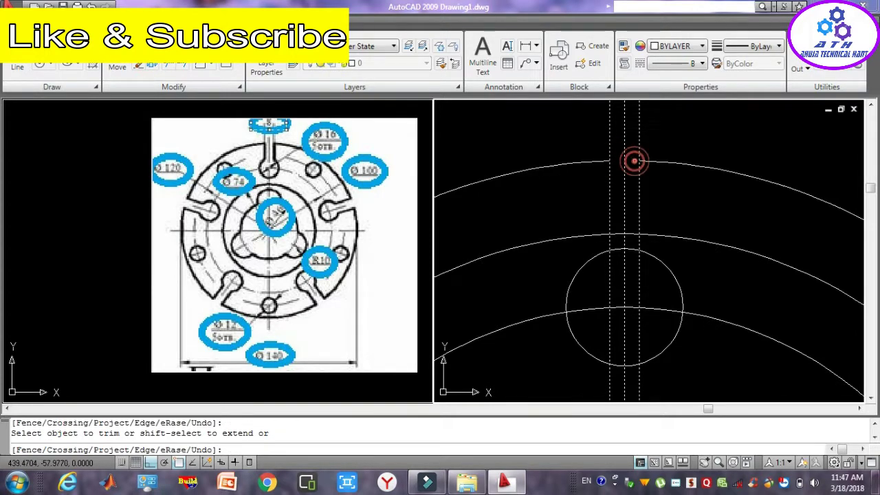
key(Escape)
key(Escape)
- Trim the circle arcs lying between the three vertical lines
key(Escape)
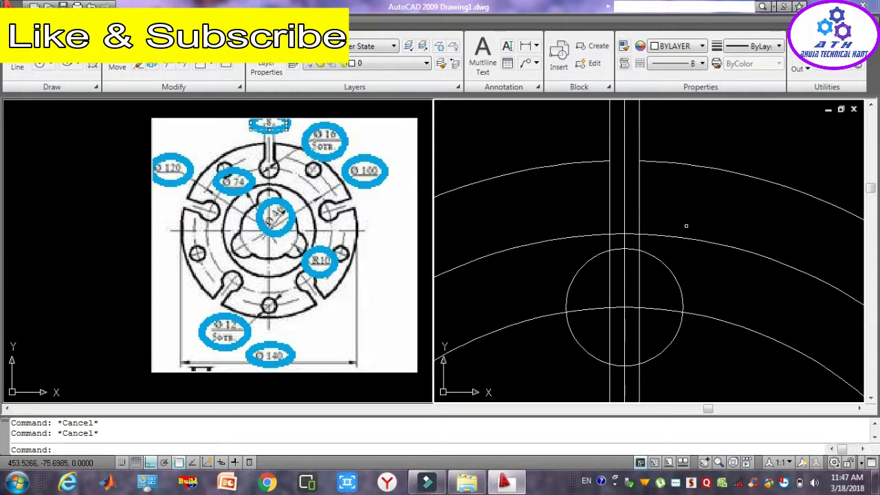
click(659, 259)
key(Escape)
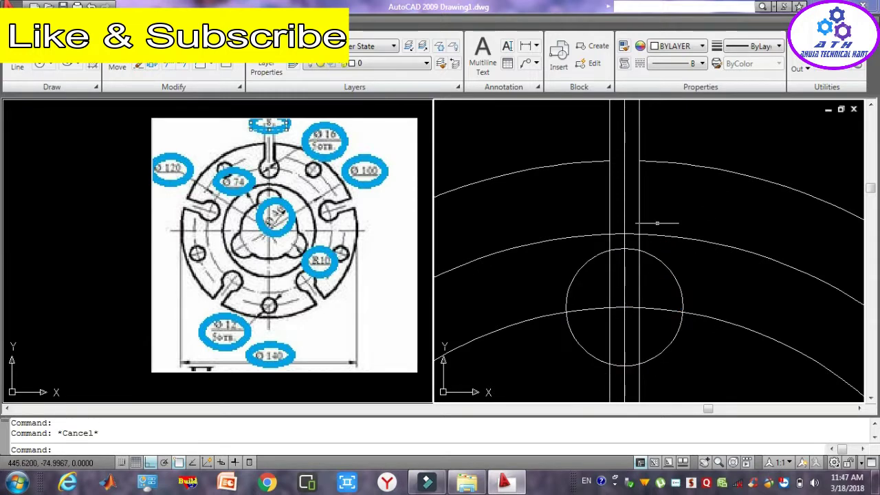
click(657, 223)
click(557, 173)
text(tr)
key(Return)
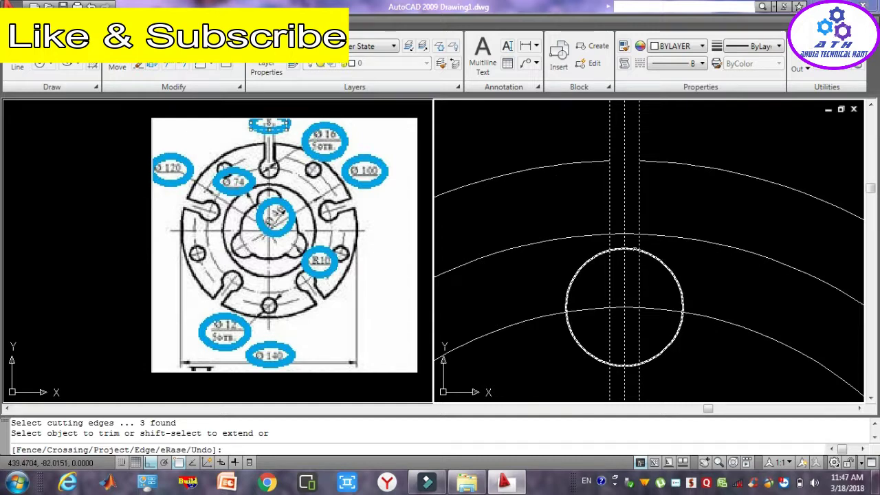
click(634, 250)
click(614, 250)
key(Escape)
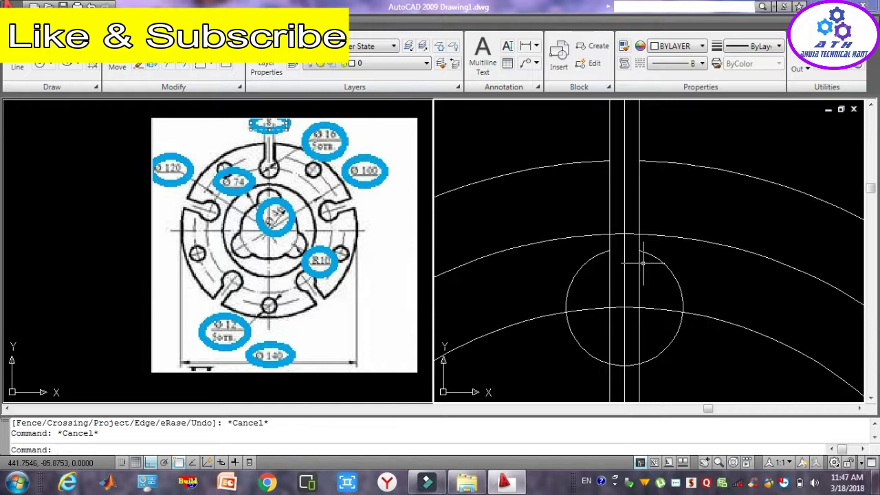
- Trim the slot line segments inside the small circle, using the circle as cutting edge
key(Escape)
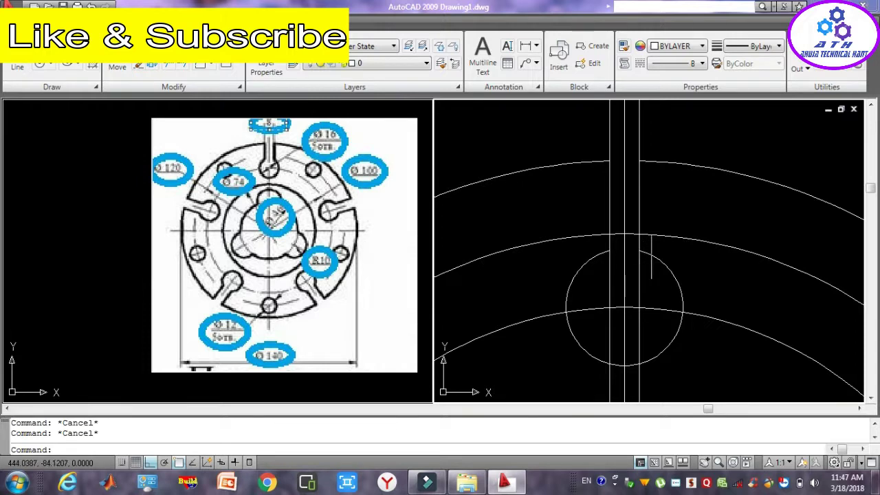
click(650, 253)
text(t)
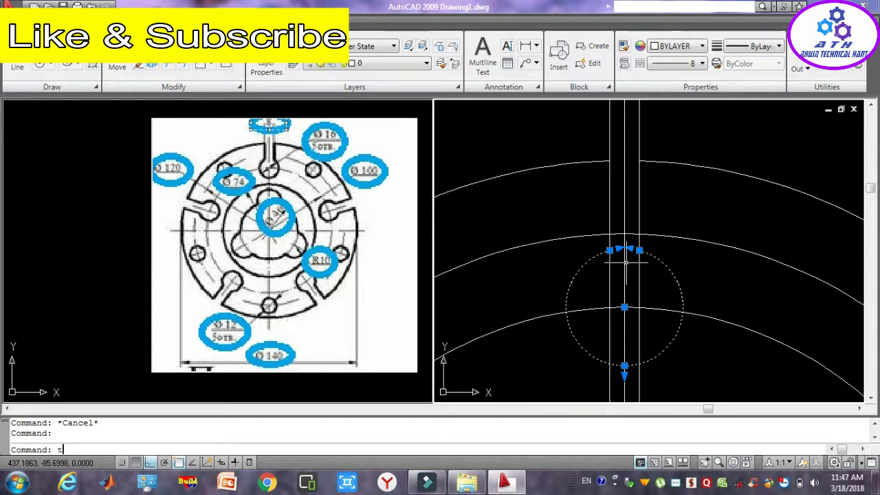
text(r)
key(Return)
click(638, 275)
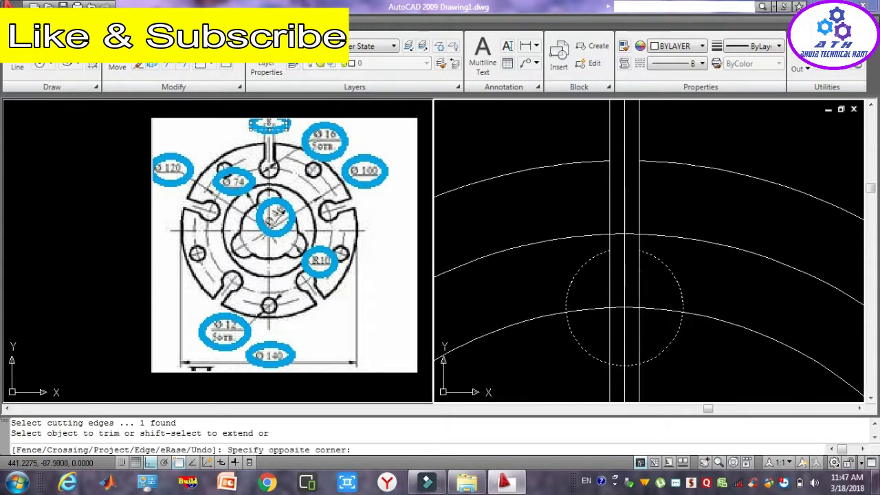
click(632, 268)
click(626, 266)
click(618, 265)
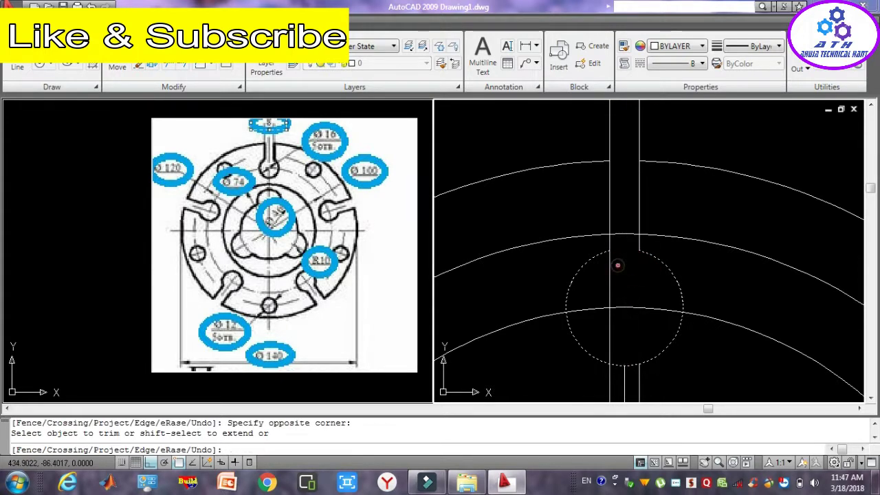
click(607, 260)
key(Escape)
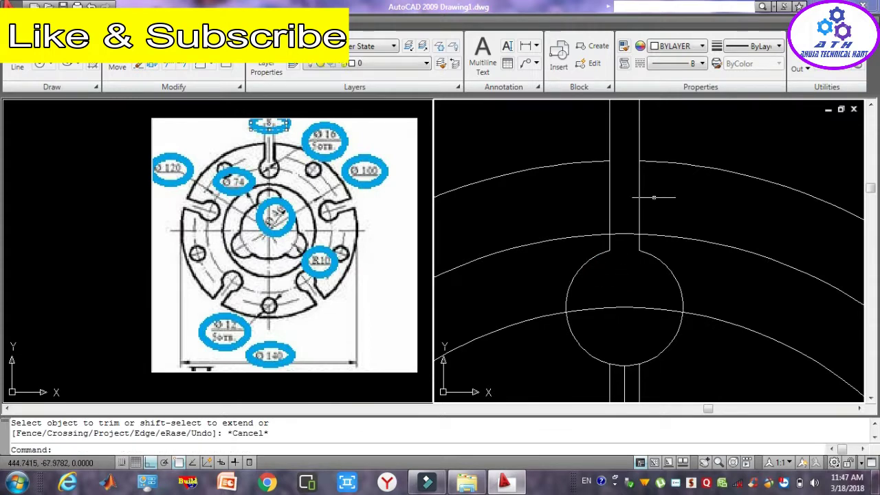
- Erase the short stray line below the small circle
key(Escape)
key(Escape)
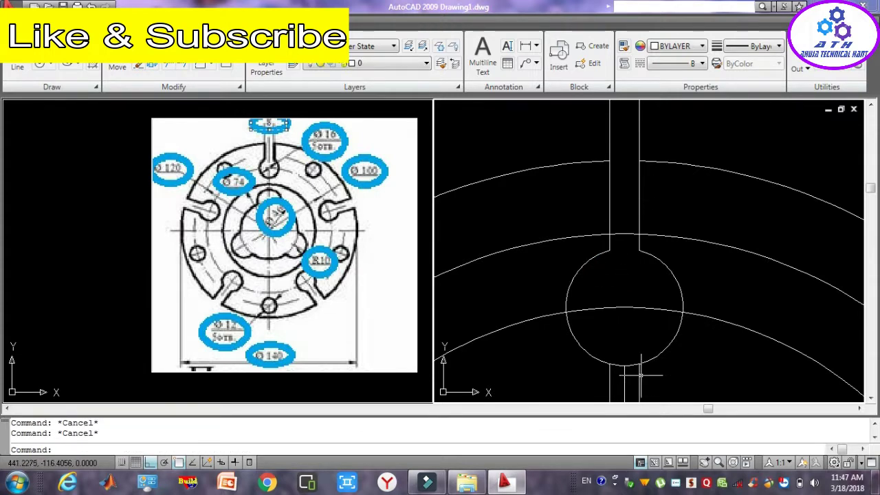
click(639, 373)
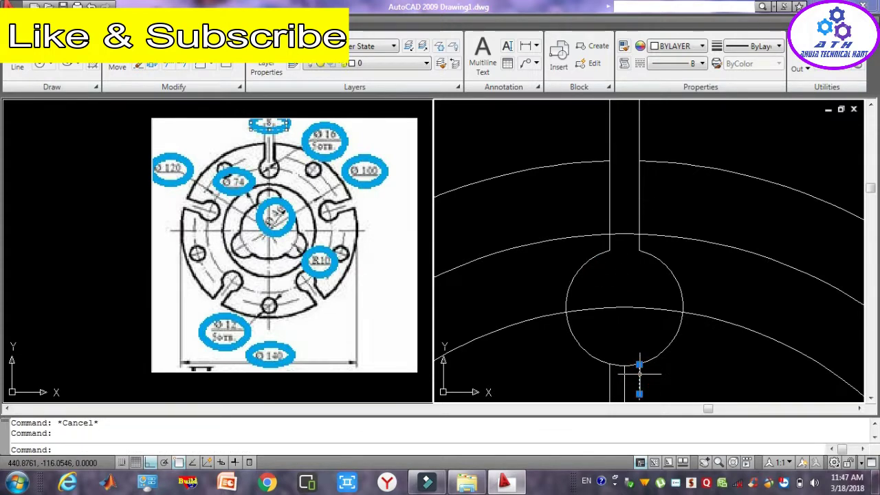
key(Delete)
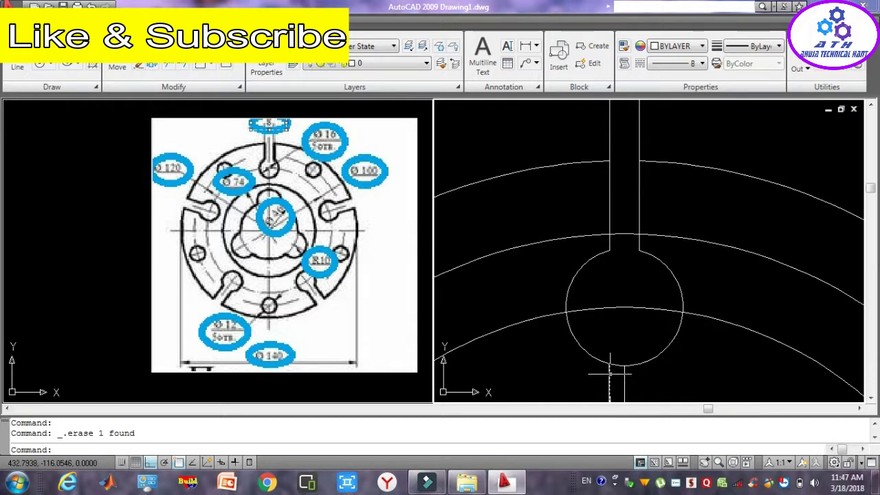
click(610, 374)
key(Escape)
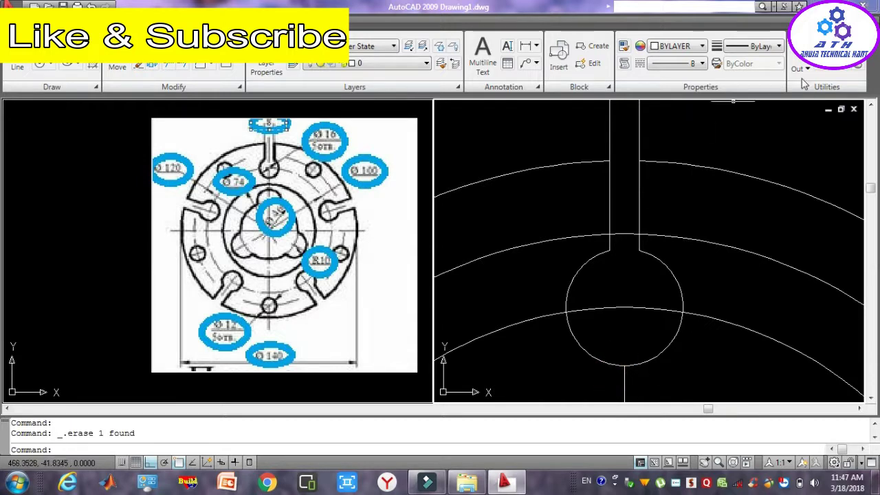
- Zoom out and trim the ring arc between the two slot lines
click(799, 69)
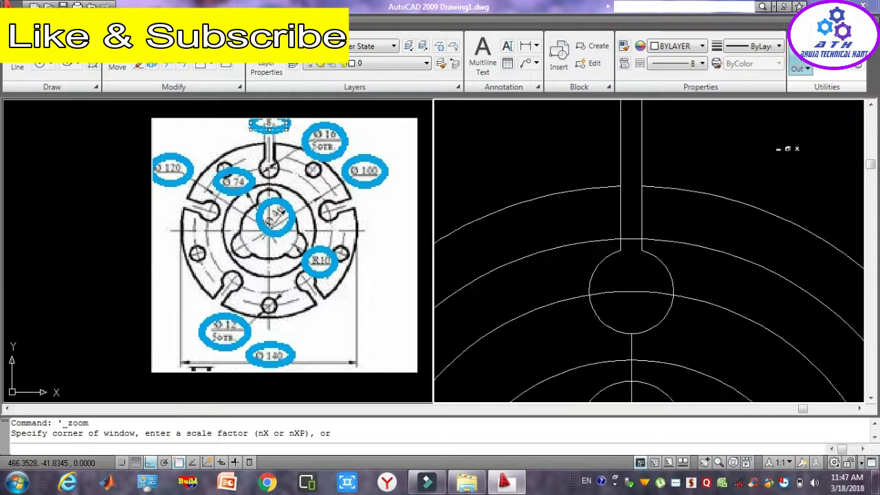
click(800, 69)
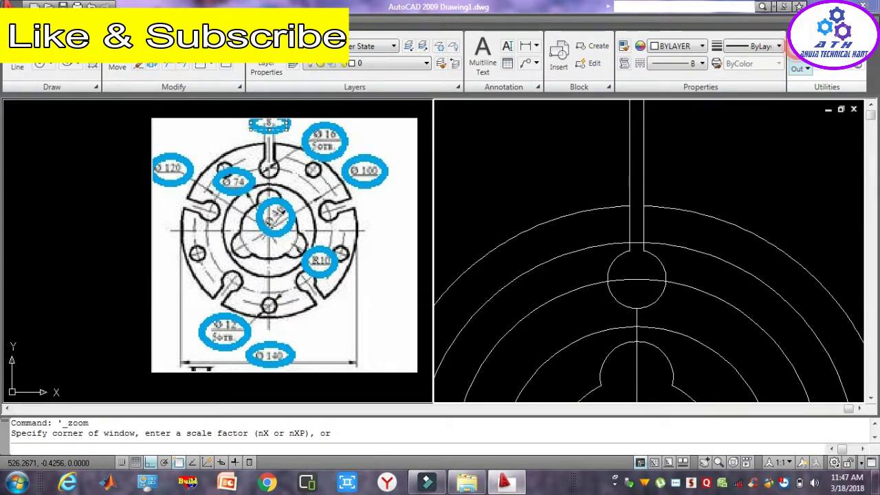
key(Escape)
key(Escape)
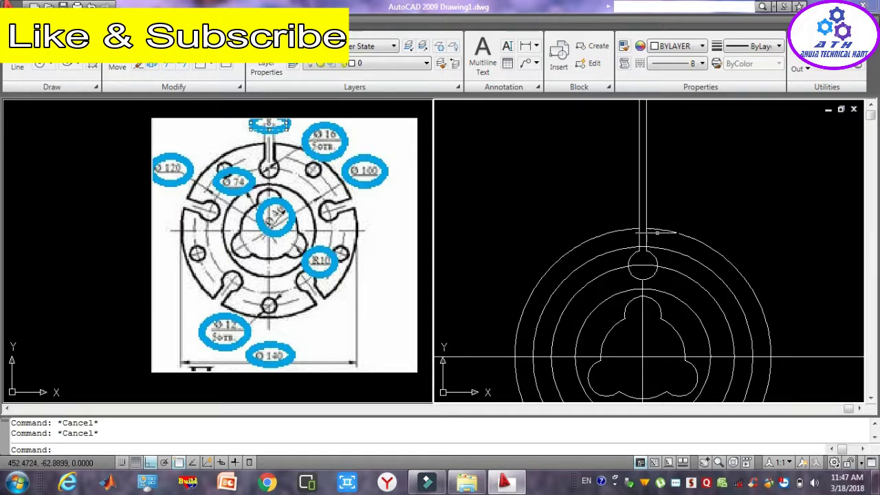
click(646, 234)
click(633, 239)
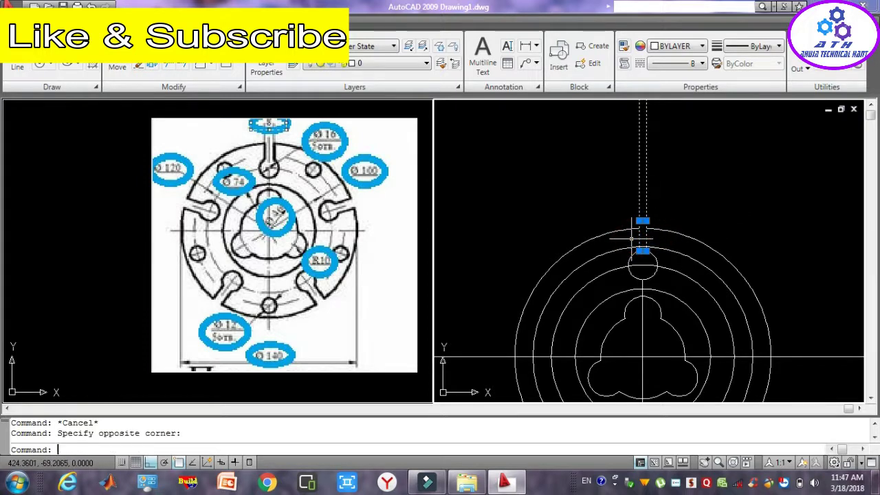
text(tr)
key(Return)
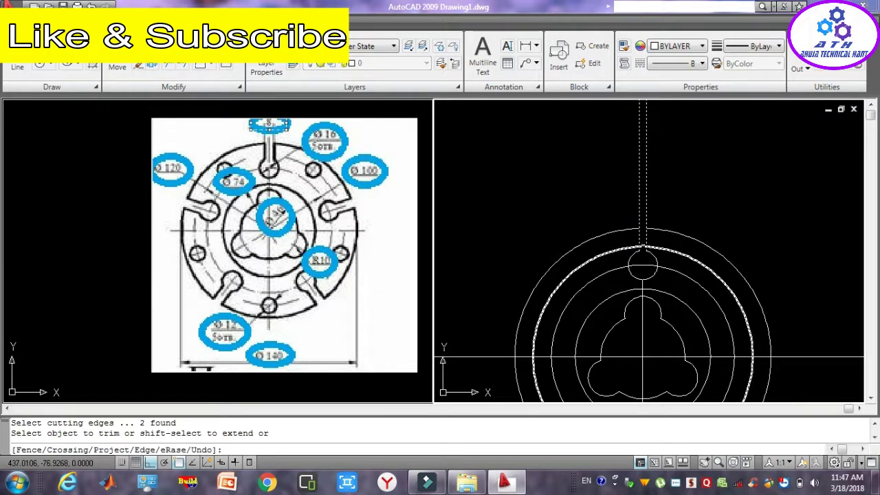
click(643, 245)
click(642, 244)
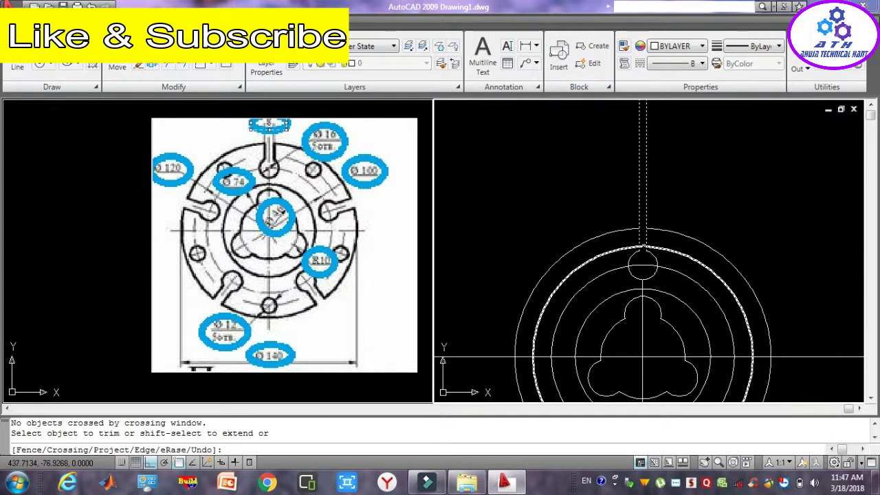
click(643, 245)
click(642, 245)
key(Escape)
key(Escape)
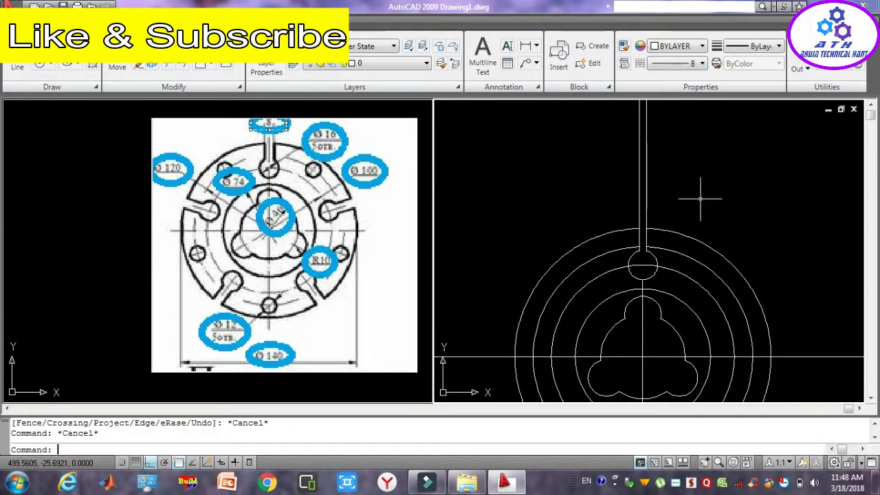
key(Escape)
text(p)
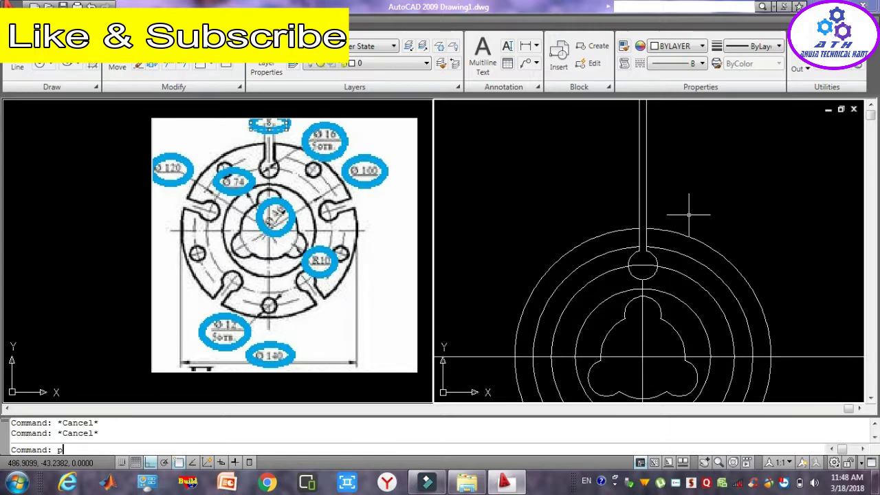
- Trim the circles crossing the top slot back to the outer circle
key(Return)
drag(682, 262, 676, 196)
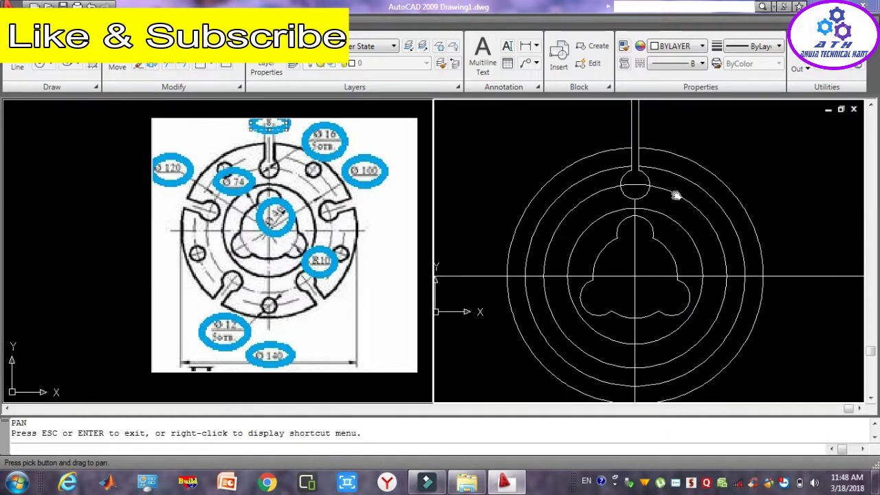
key(Escape)
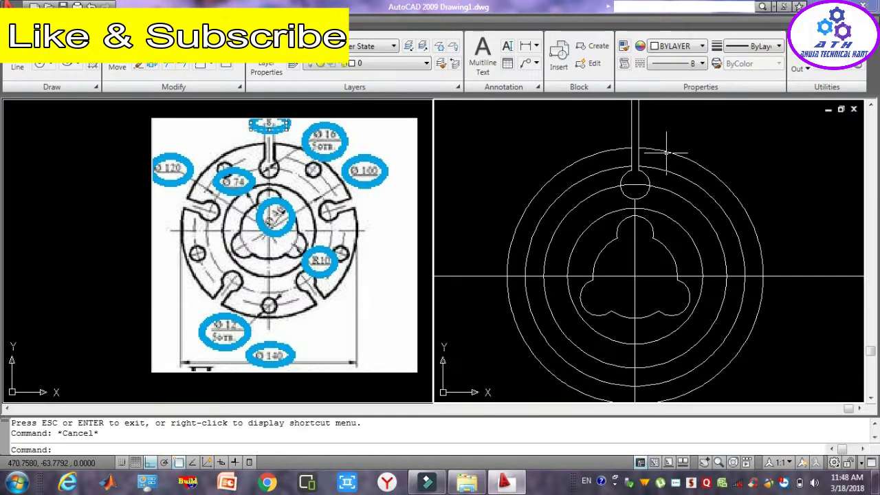
click(666, 152)
text(tr)
key(Return)
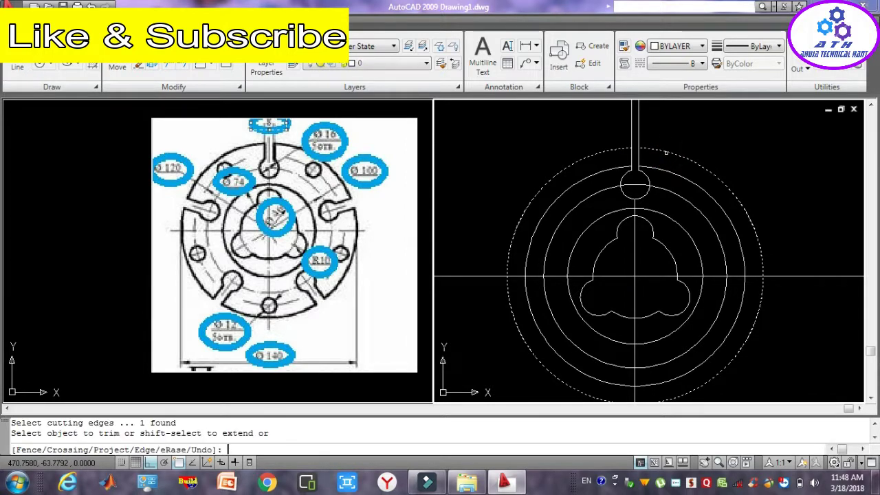
click(657, 138)
click(603, 122)
key(Escape)
key(Escape)
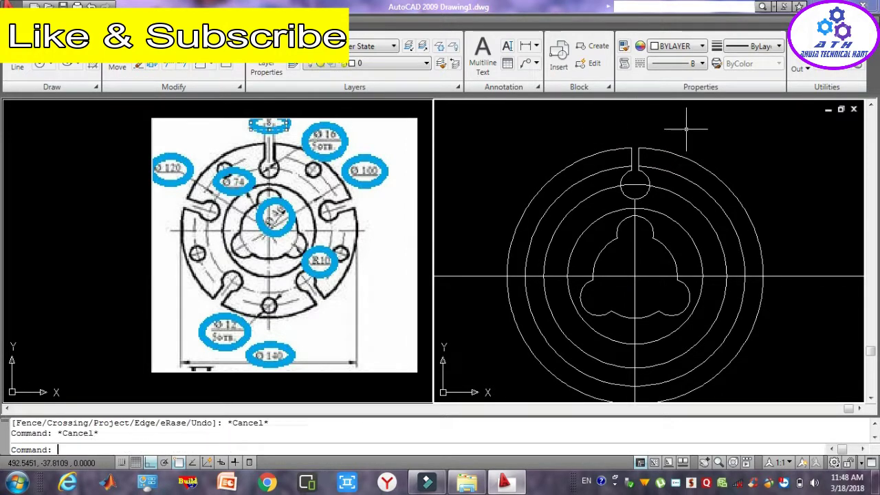
key(Escape)
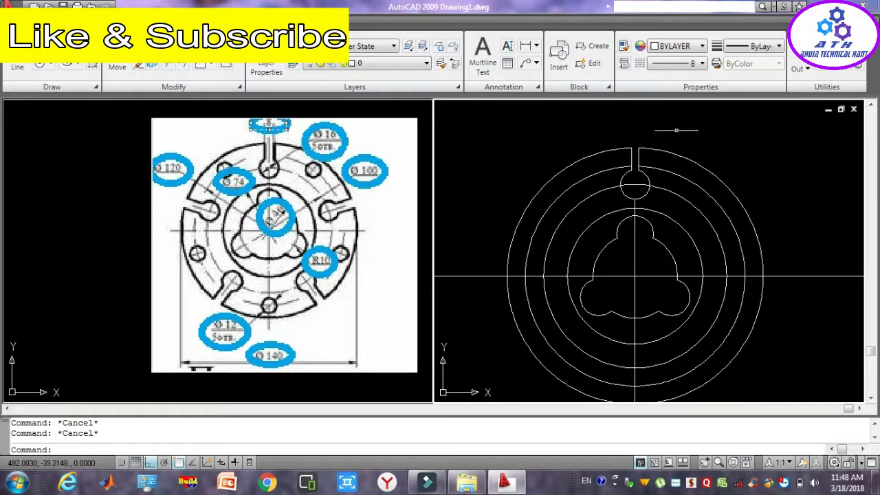
text(l)
key(Return)
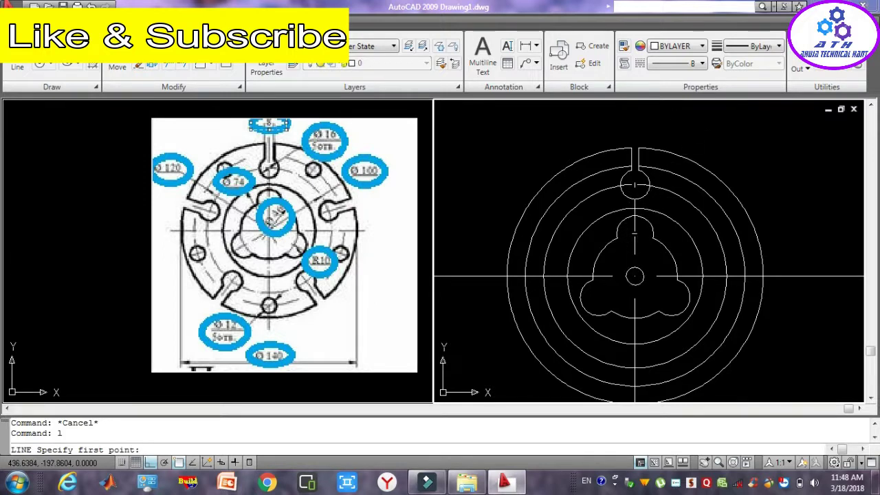
- Draw a vertical line up from the circles' centre and colour it red
click(635, 277)
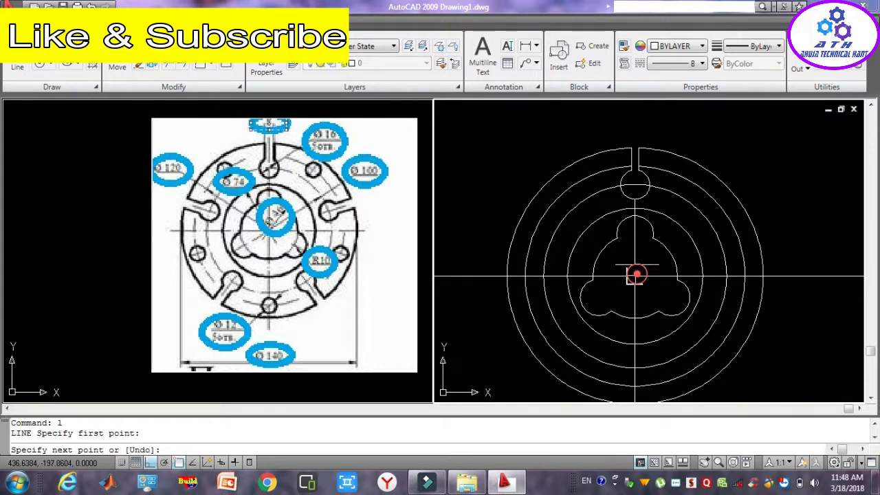
click(633, 115)
key(Escape)
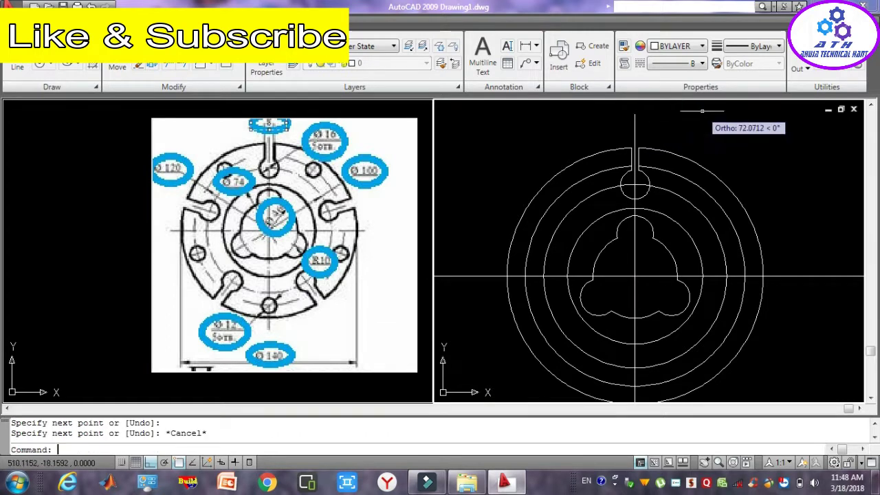
click(641, 121)
click(623, 116)
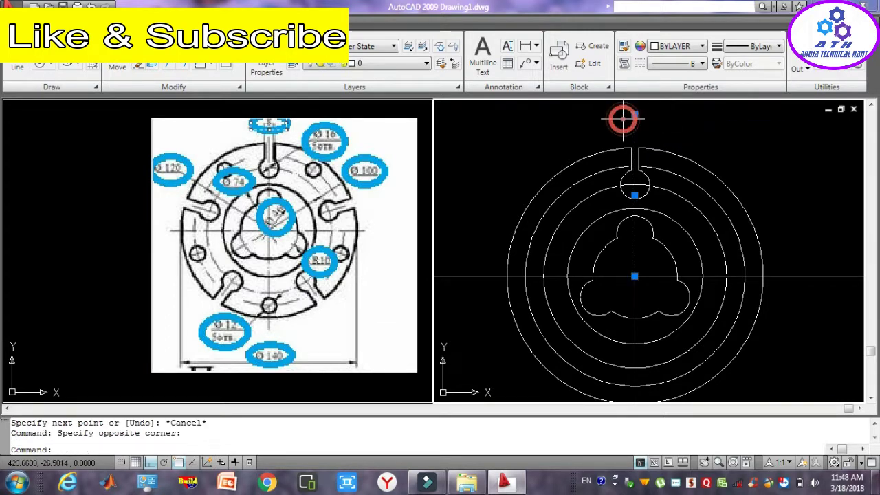
click(672, 47)
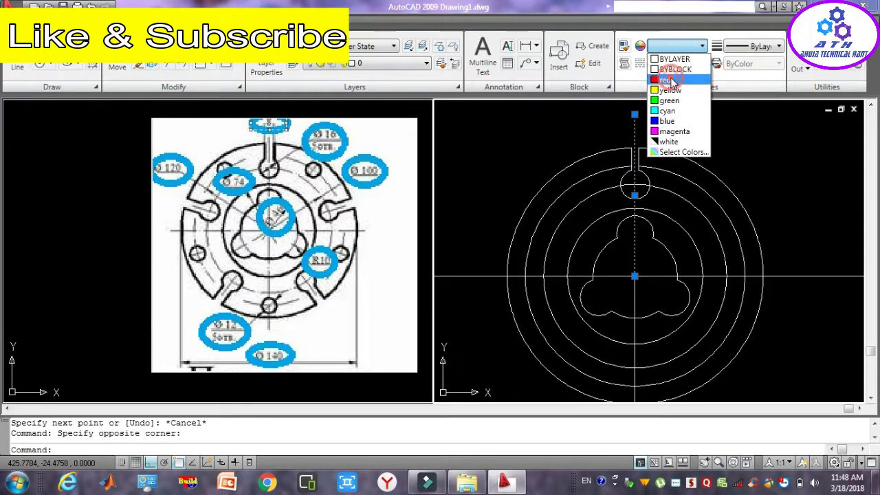
click(667, 80)
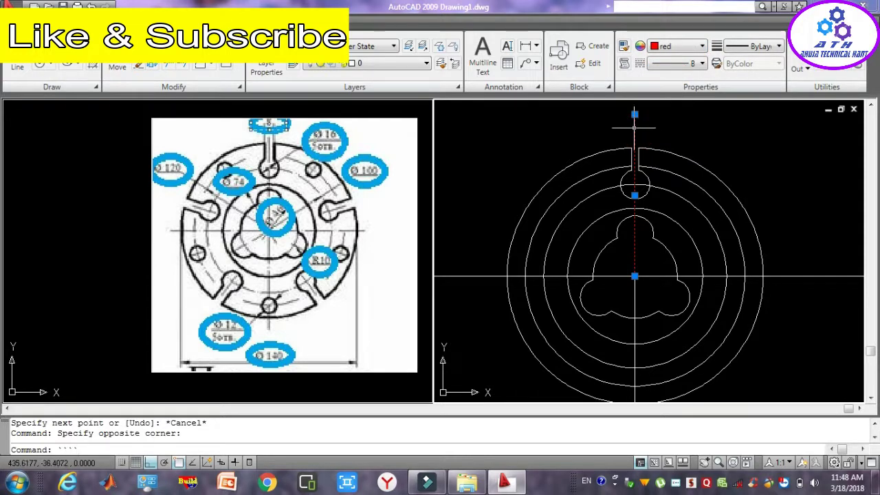
key(Escape)
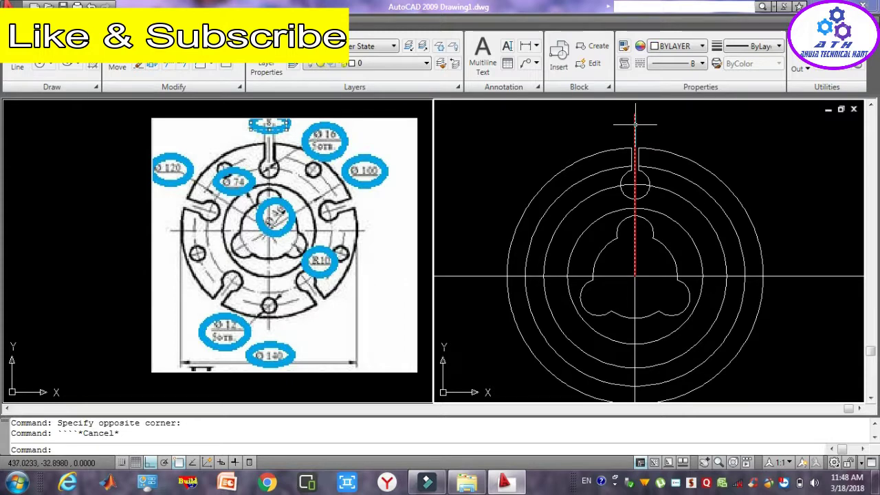
- Rotate the red line 30° about the circles' centre
click(635, 125)
text(o)
key(Return)
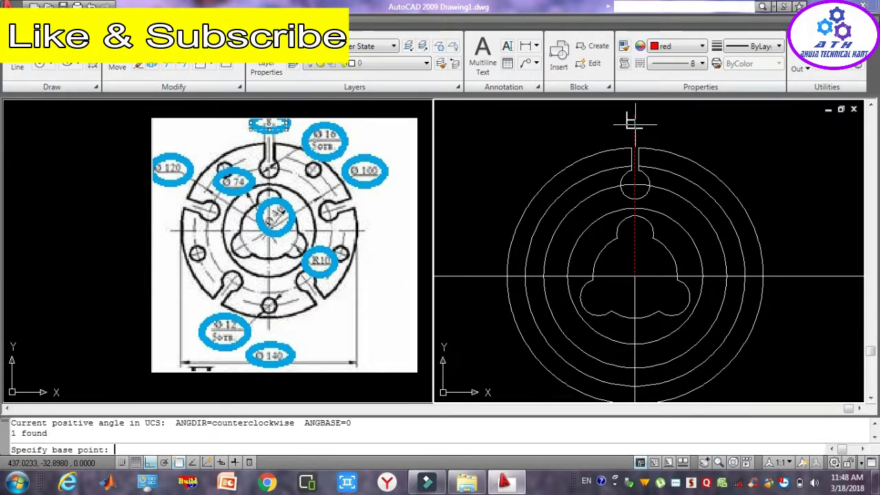
click(635, 276)
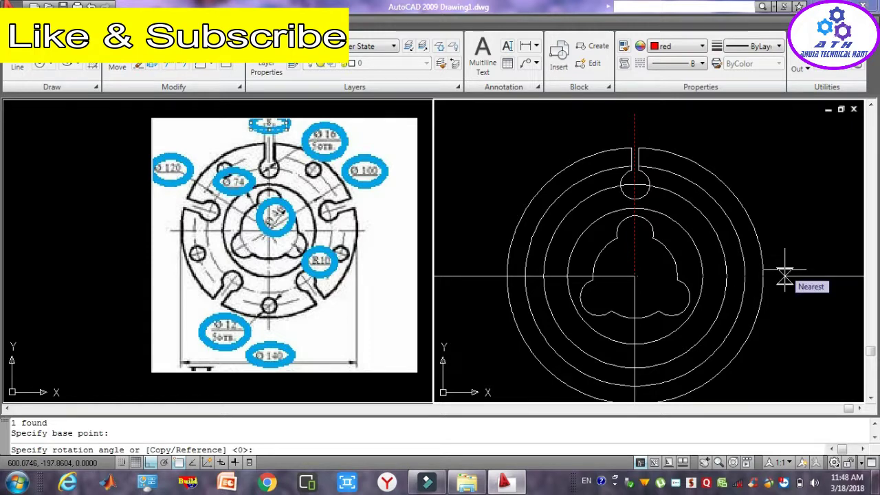
text(30d)
key(Return)
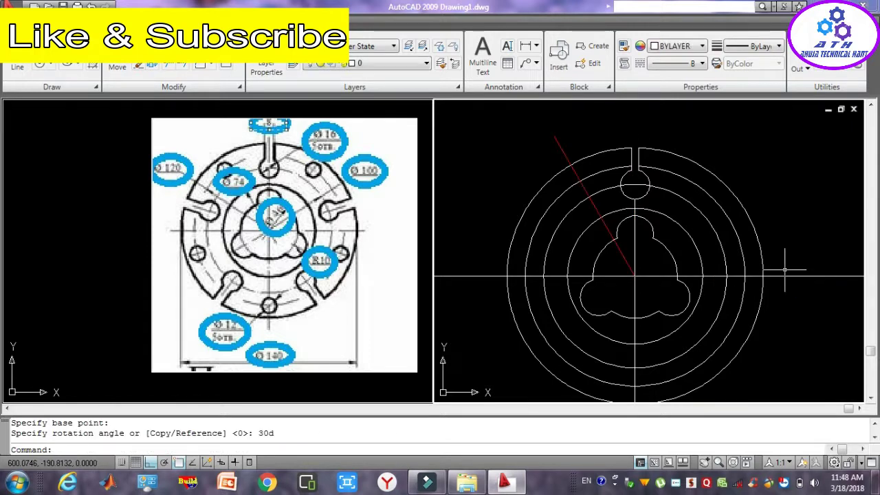
key(Escape)
key(Escape)
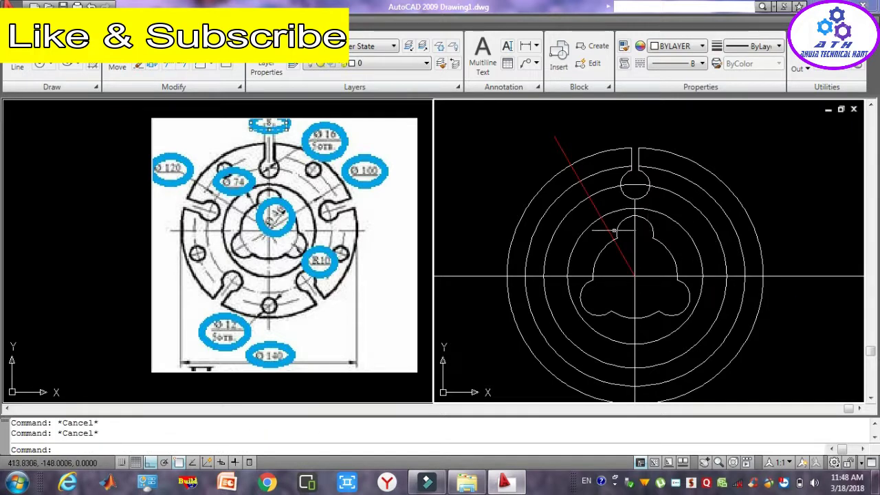
- Mirror the angled red line about the vertical axis, keeping the original
click(607, 227)
text(mi)
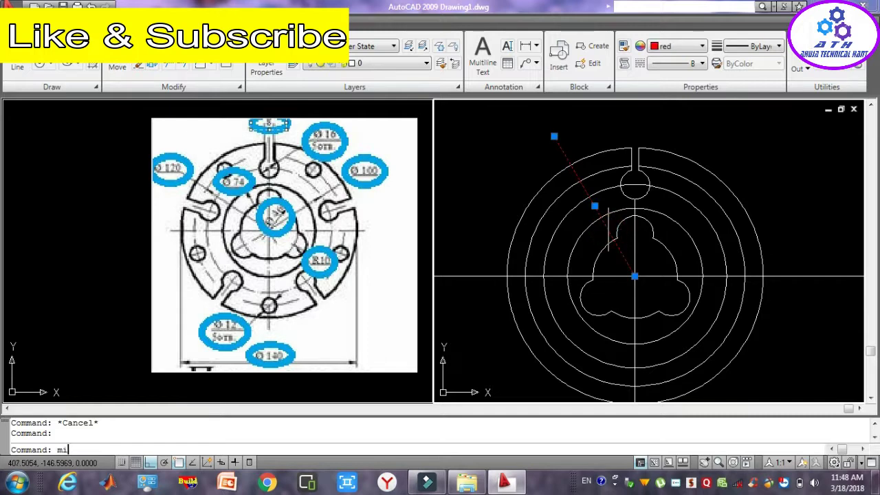
key(Return)
click(634, 276)
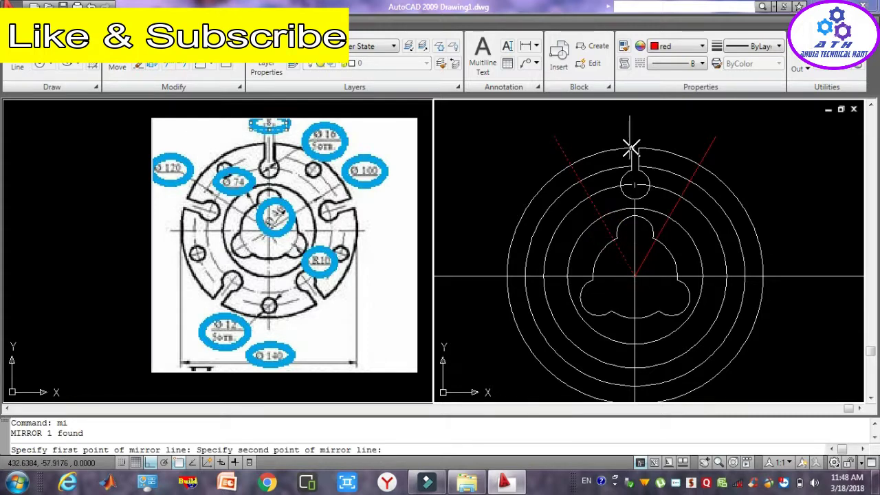
click(631, 119)
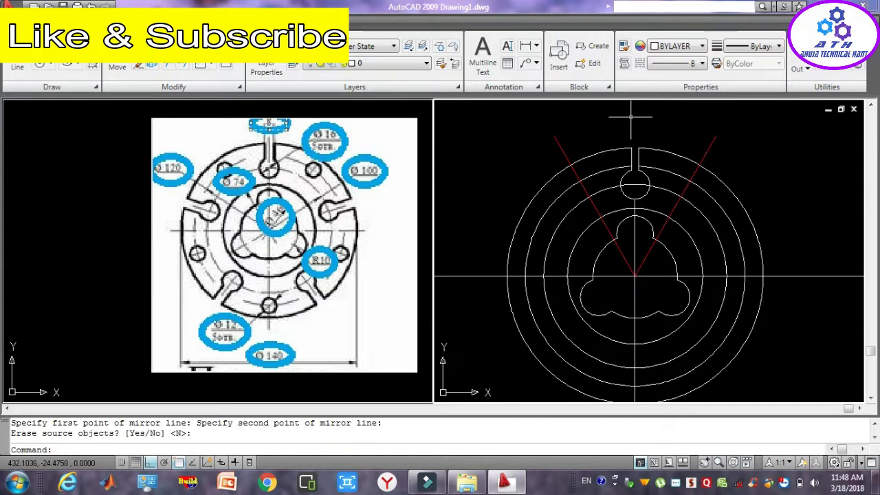
key(Escape)
key(Escape)
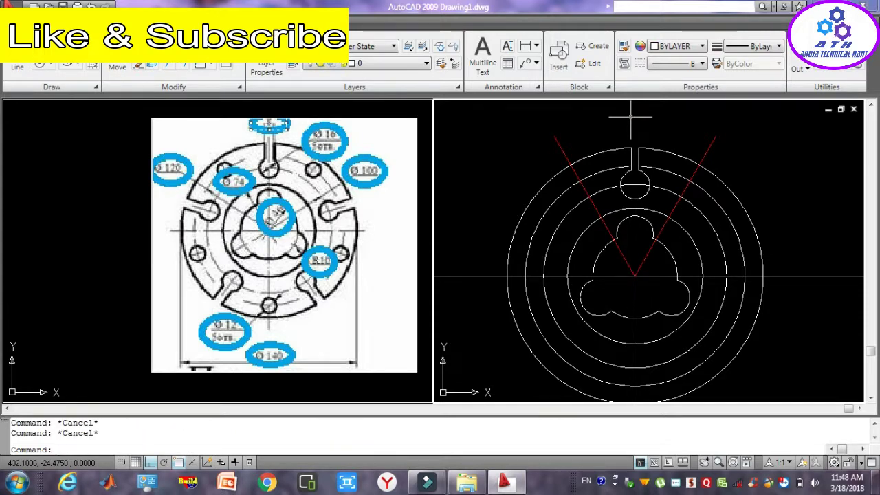
- Draw a radius-12 circle where the right red line crosses the ring
text(c)
key(Return)
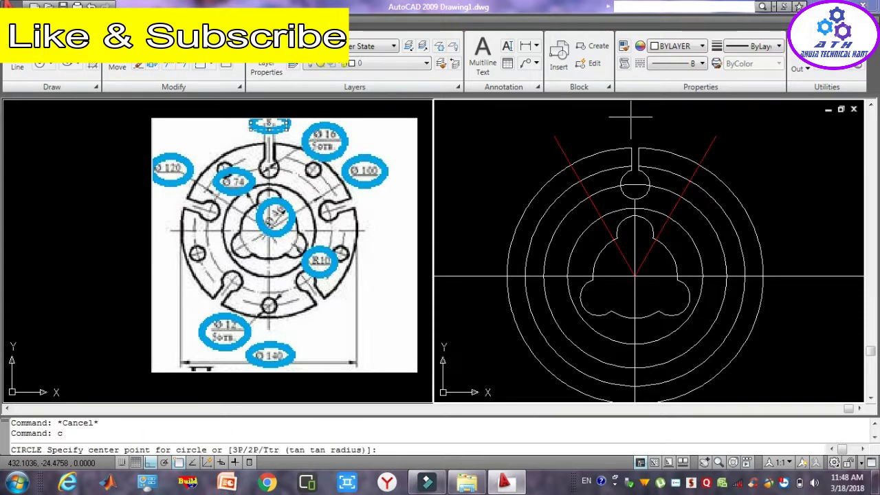
click(690, 180)
text(12)
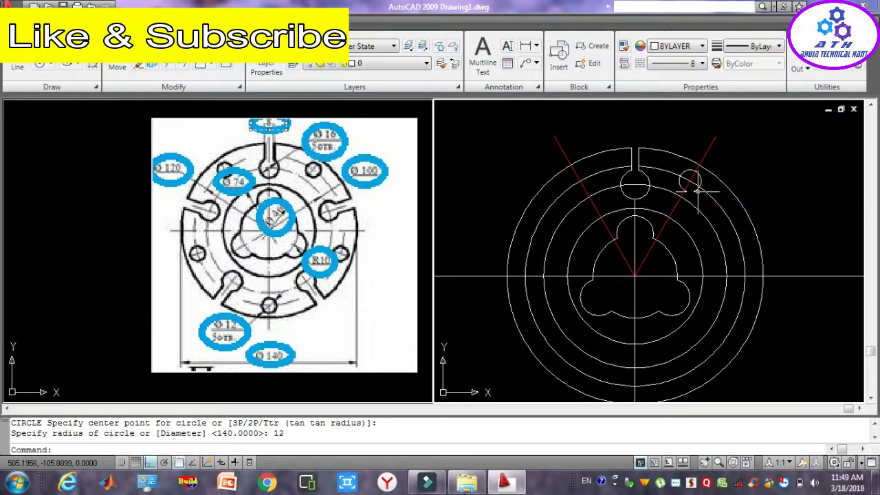
key(Escape)
click(699, 188)
key(Delete)
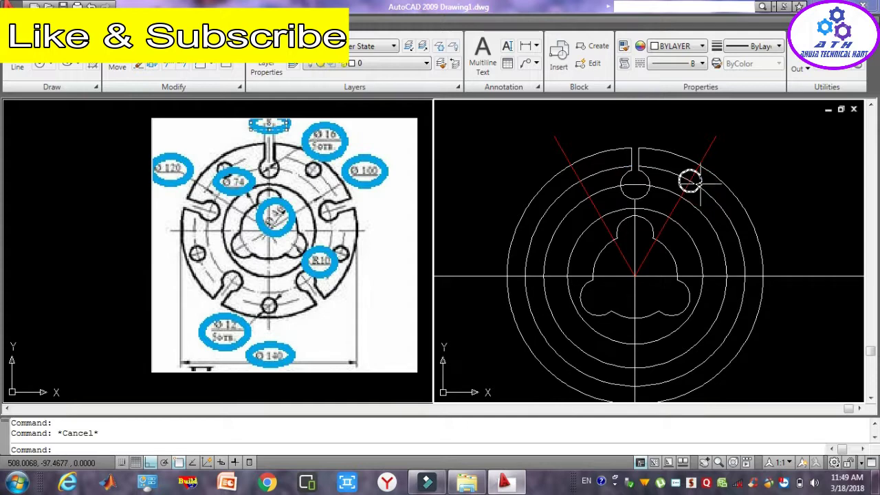
- Copy the radius-12 circle onto the left red line's crossing with the ring
click(700, 181)
text(co)
key(Return)
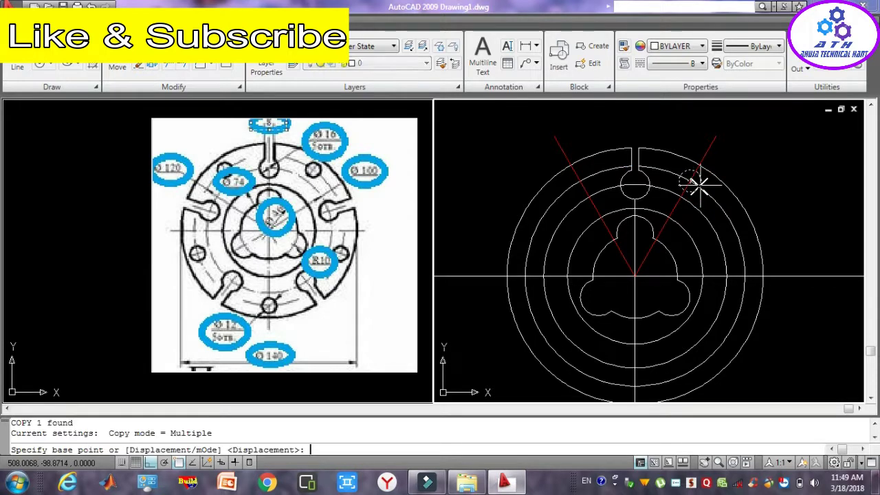
click(690, 181)
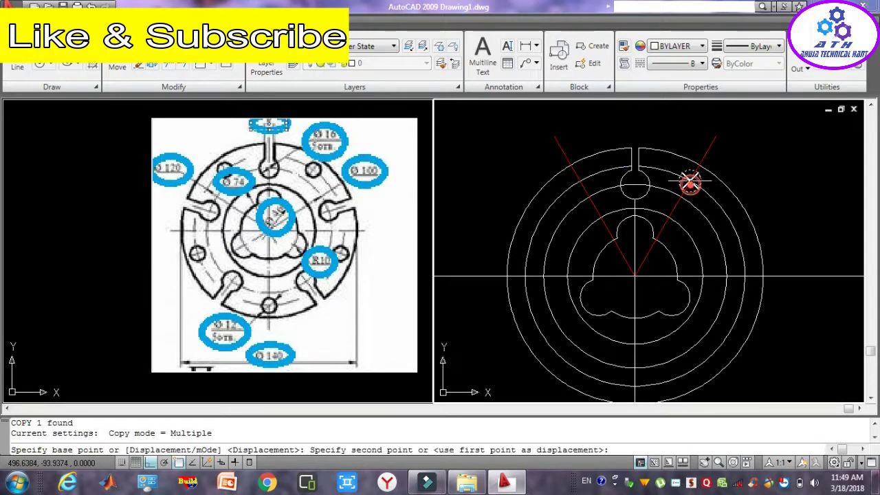
click(580, 180)
key(Escape)
key(Escape)
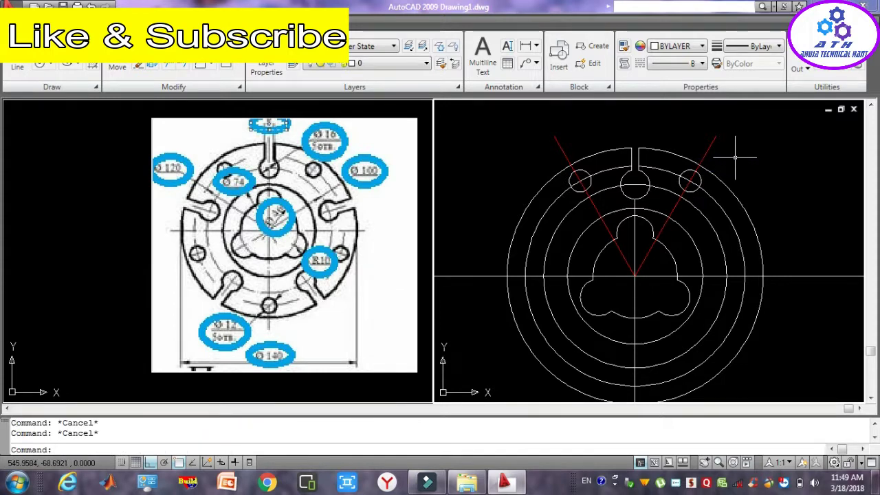
click(730, 149)
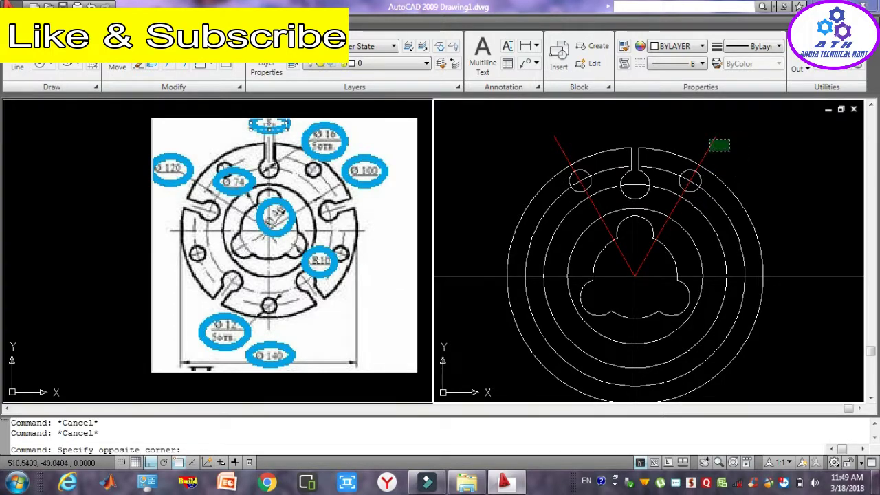
- Erase both red 30° centre lines
click(708, 134)
key(Delete)
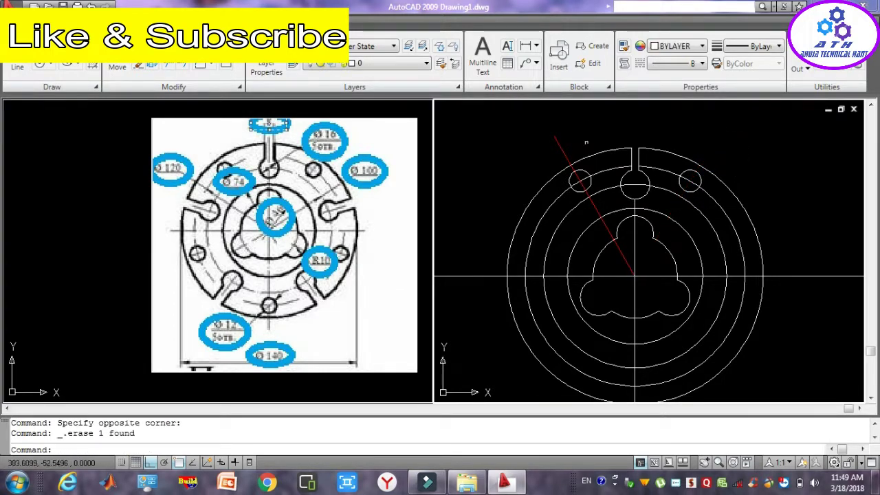
click(576, 142)
click(544, 141)
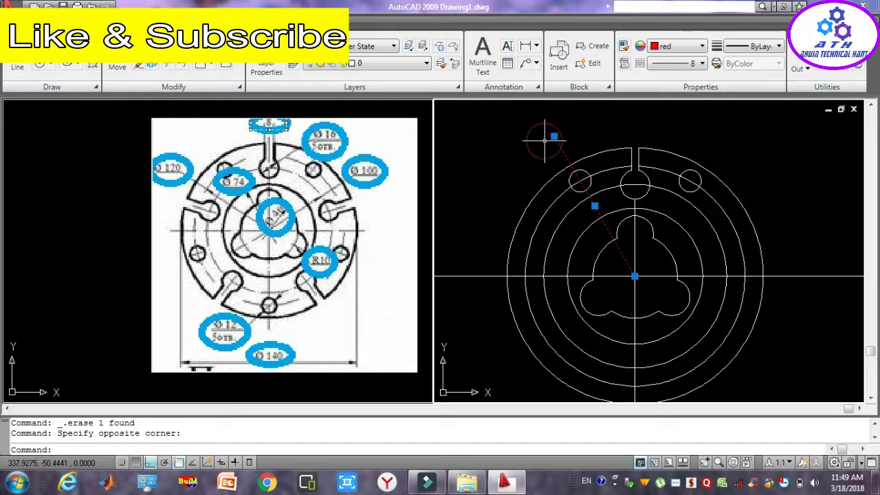
key(Delete)
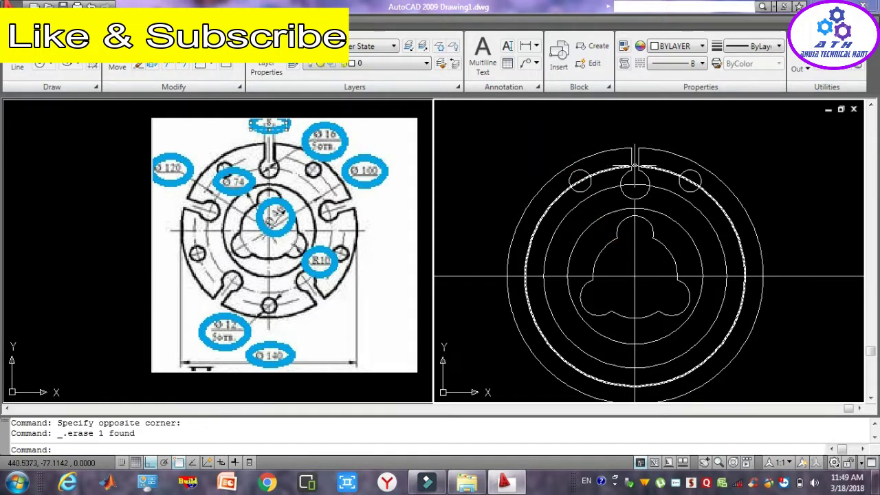
- Erase the dashed construction circle and the dashed middle circle
click(676, 167)
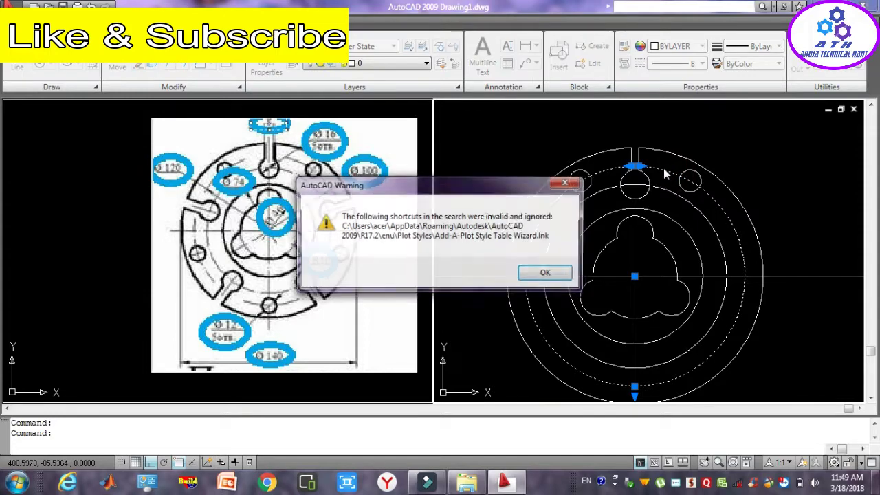
click(566, 182)
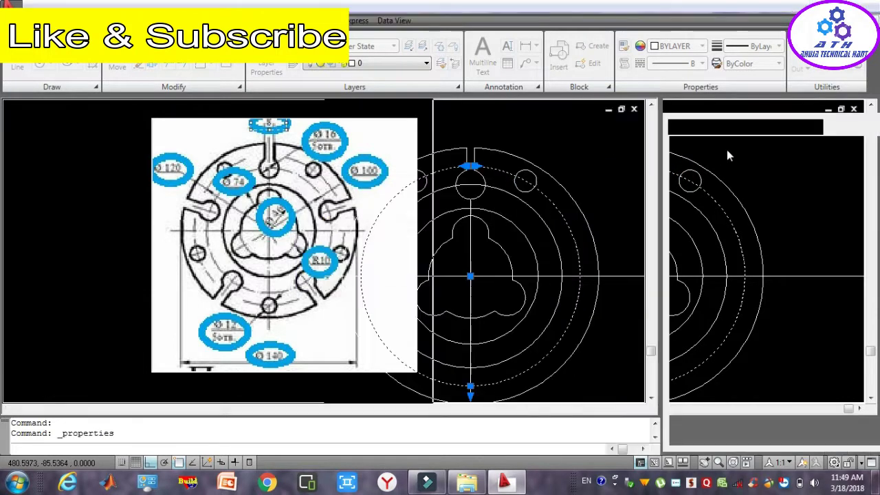
click(869, 105)
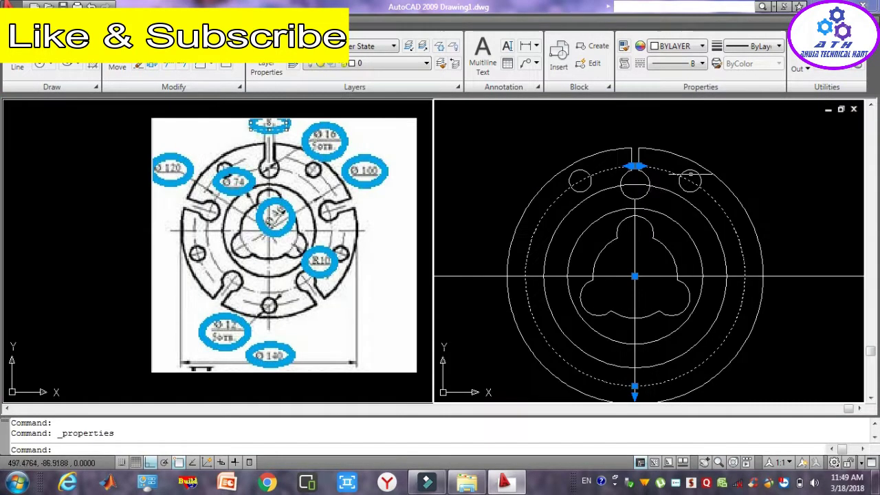
key(Delete)
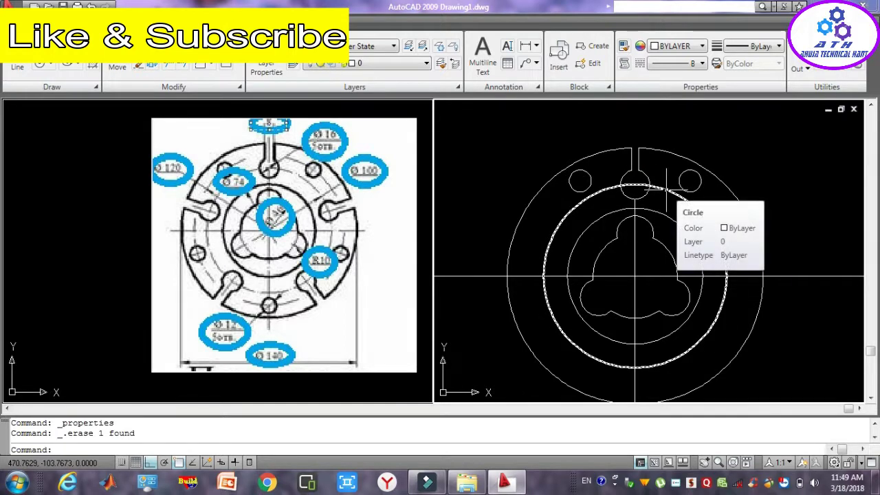
click(666, 189)
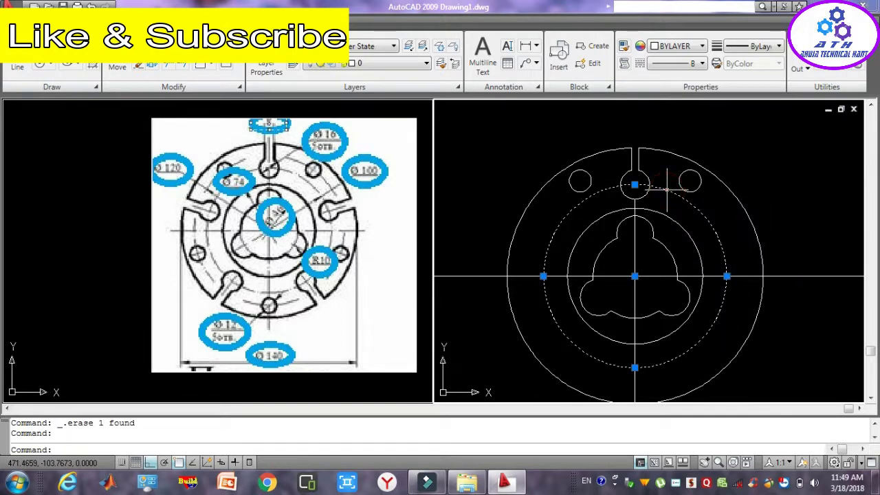
key(Delete)
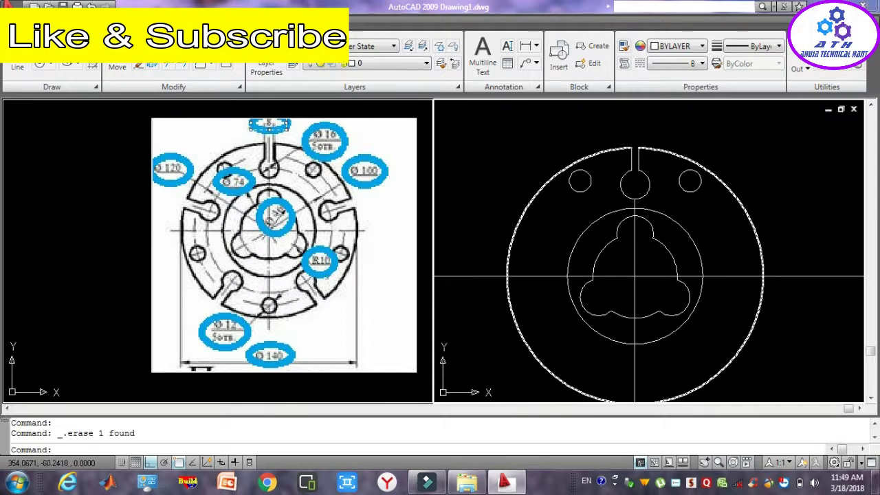
click(533, 129)
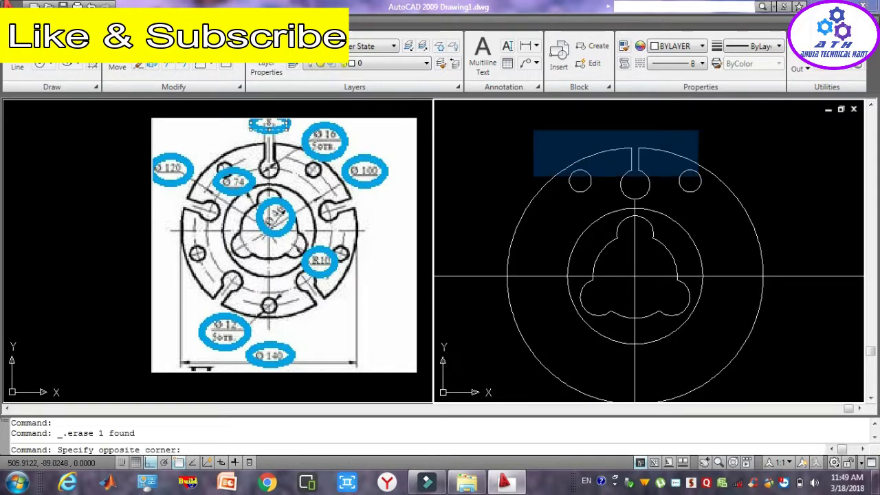
- Open the polar Array settings and set the flange centre as the array centre
click(756, 200)
text(a)
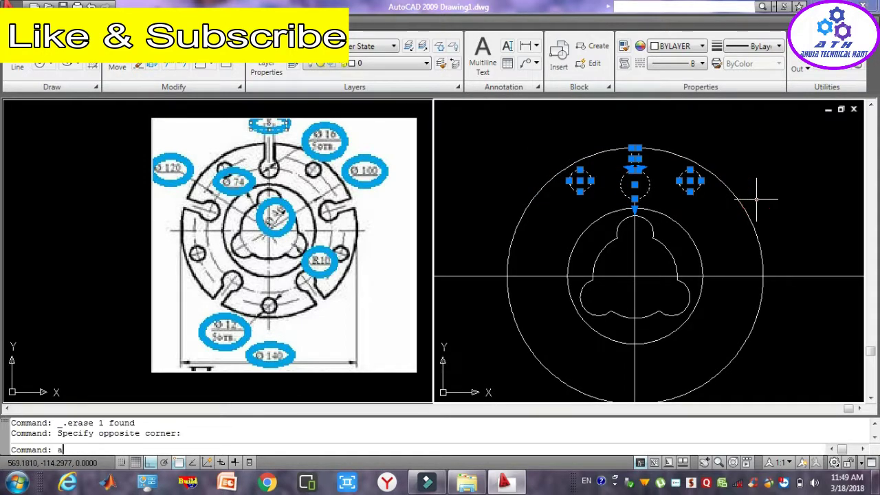
key(Return)
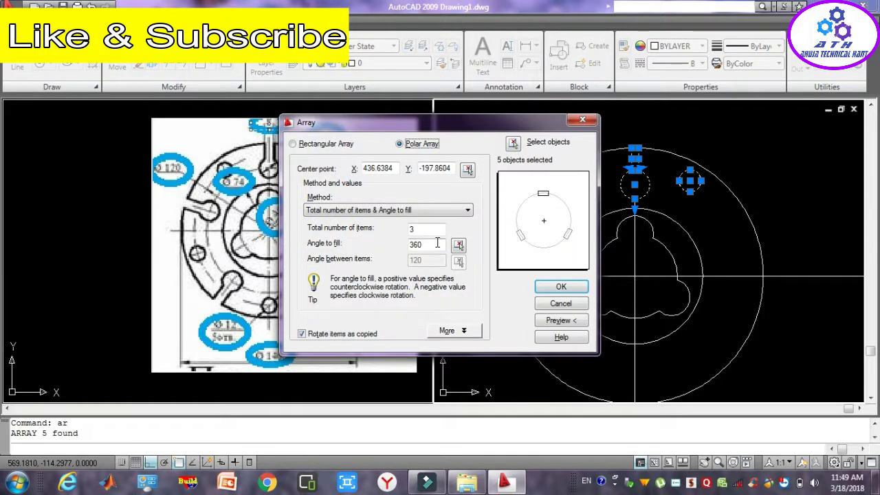
double_click(423, 230)
text(5)
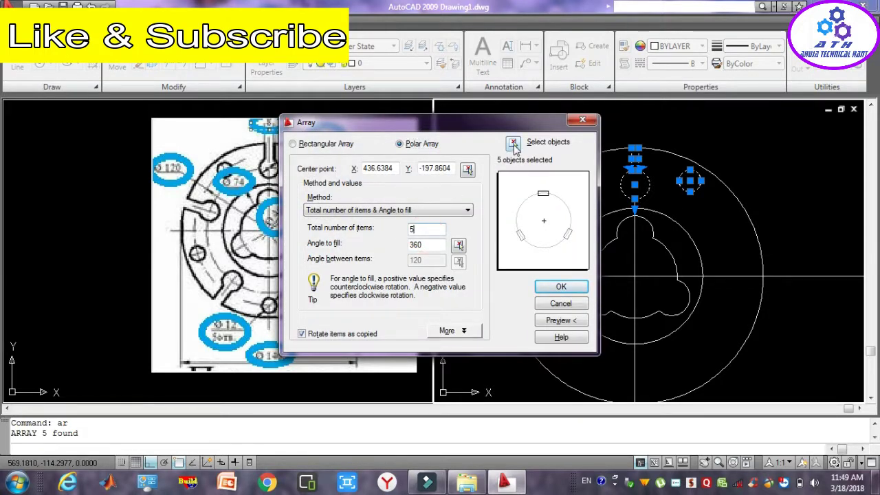
click(467, 169)
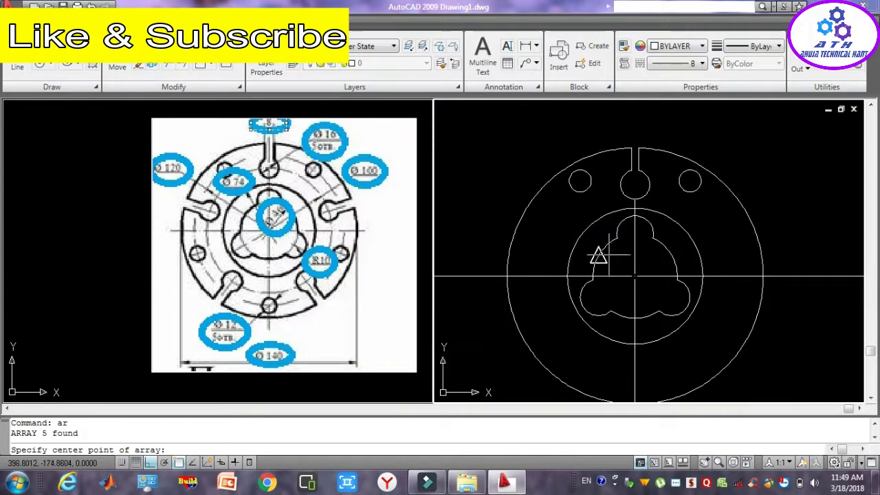
click(634, 281)
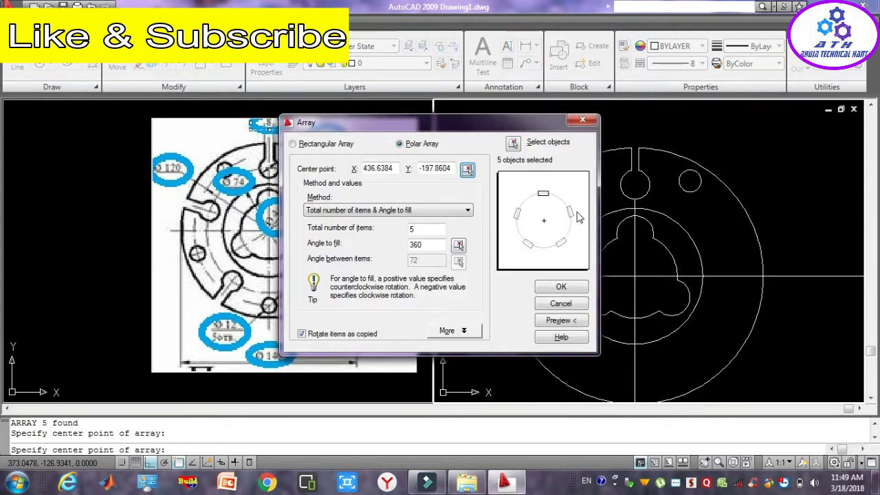
- Array the slot and both side holes five times, then undo the result
click(515, 143)
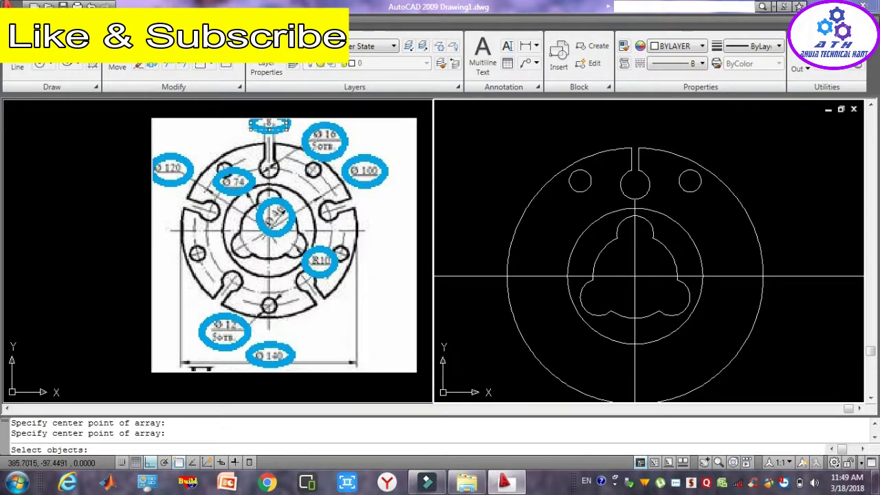
click(580, 182)
click(661, 194)
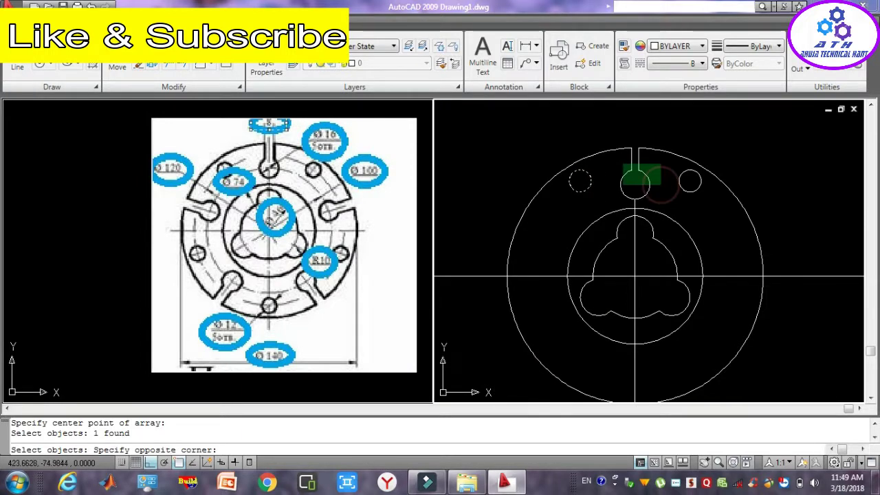
click(619, 162)
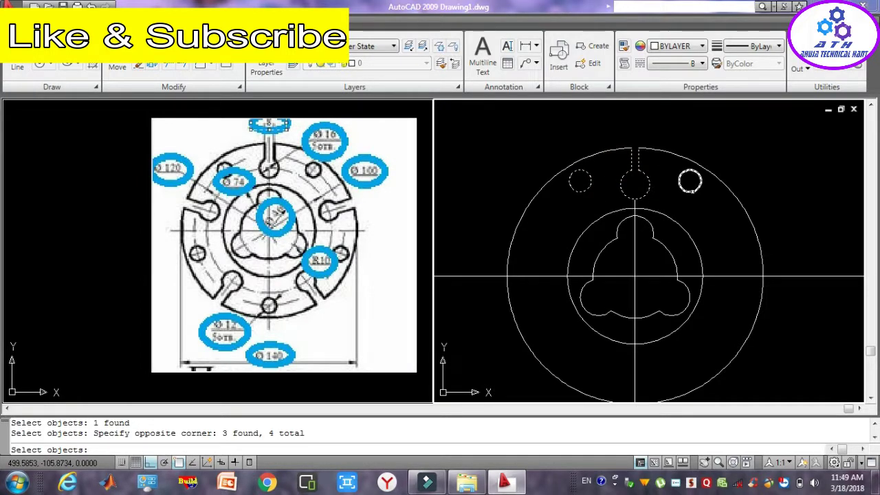
click(690, 183)
key(Return)
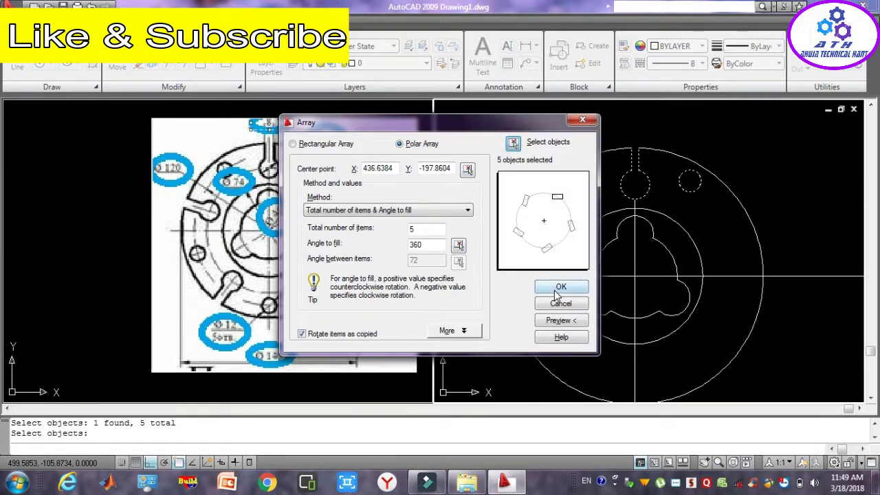
click(559, 287)
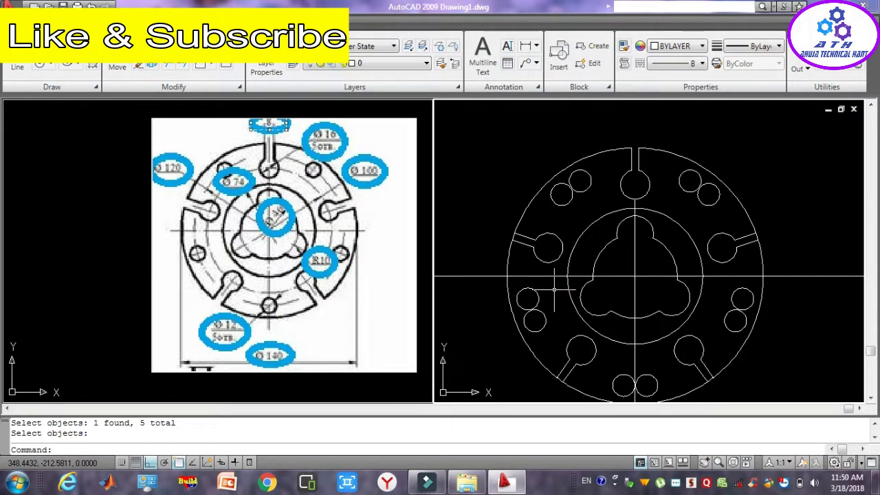
key(ctrl+z)
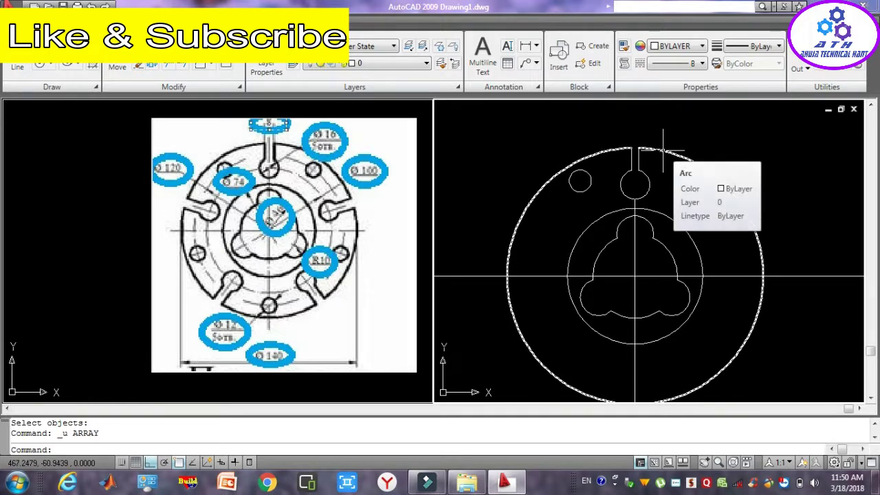
- Erase the left side hole and reopen Array, picking the flange centre as centre
click(589, 174)
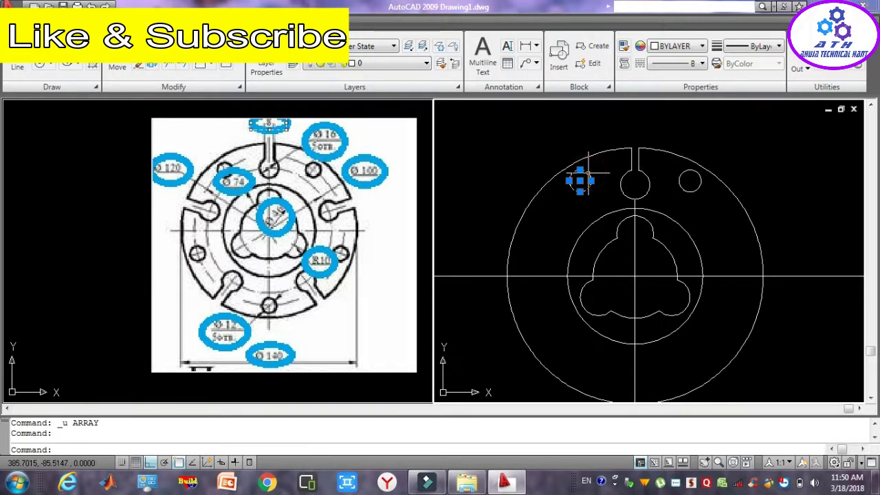
key(Delete)
text(ar)
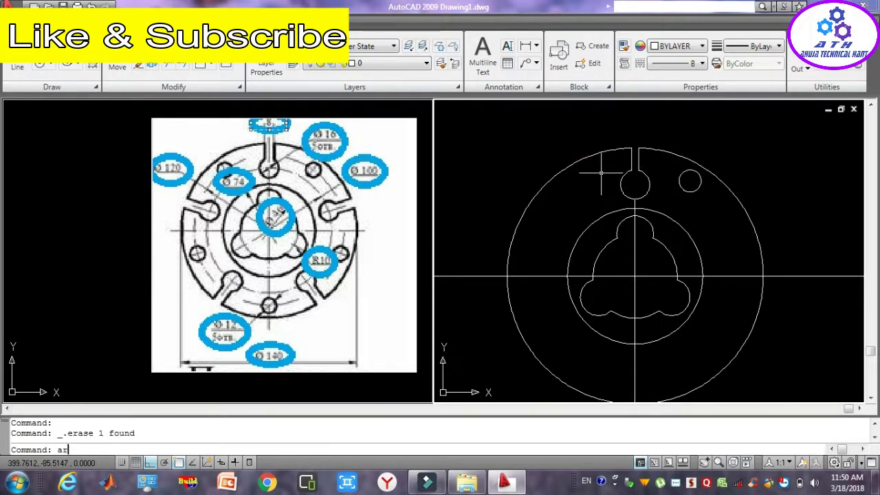
key(Return)
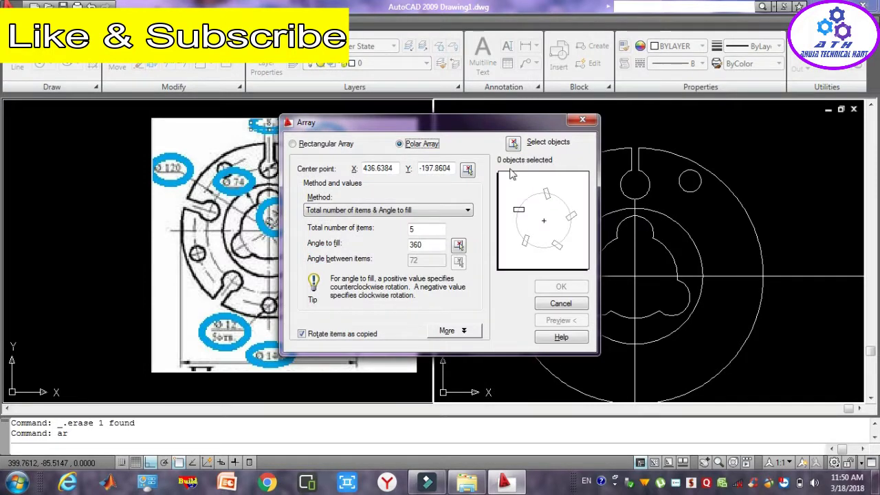
click(468, 168)
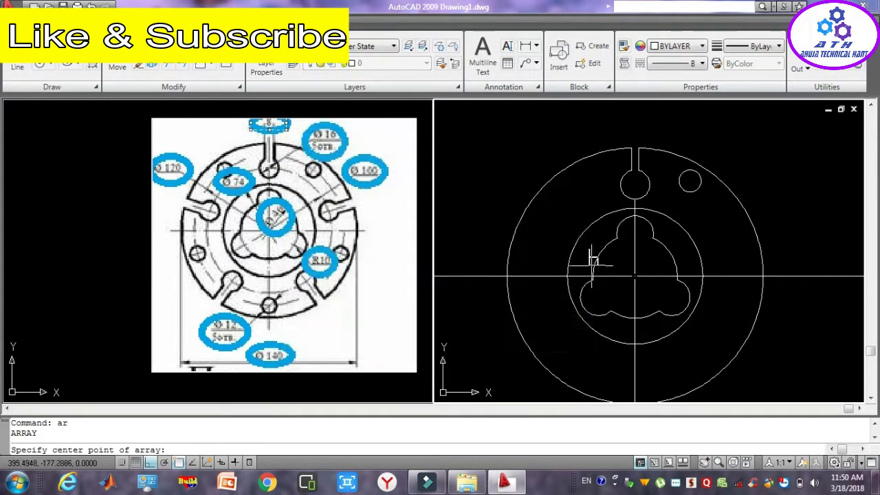
click(634, 275)
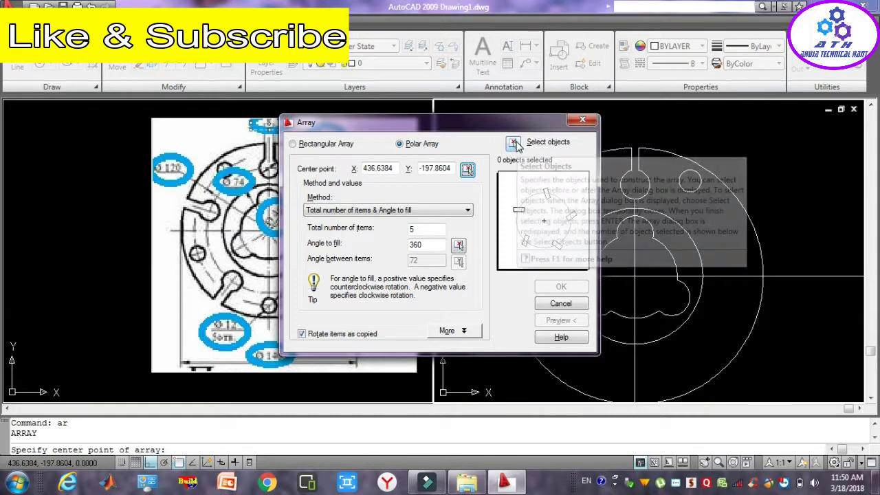
- Polar-array the top keyhole slot lines and right small hole into five copies around the flange
click(512, 144)
click(717, 208)
click(681, 181)
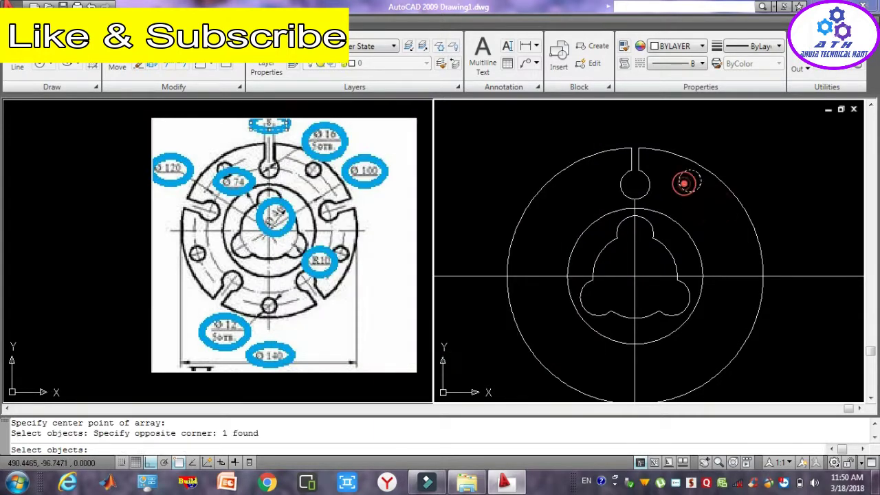
click(661, 183)
click(613, 163)
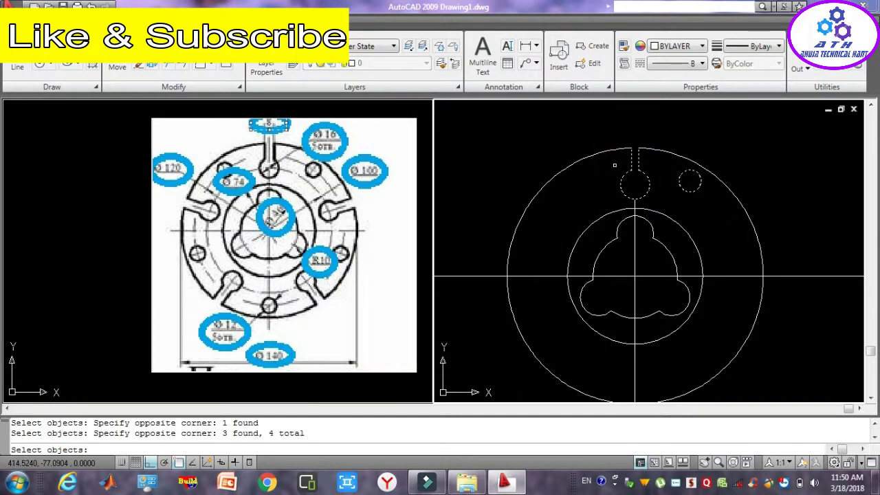
key(Return)
click(561, 286)
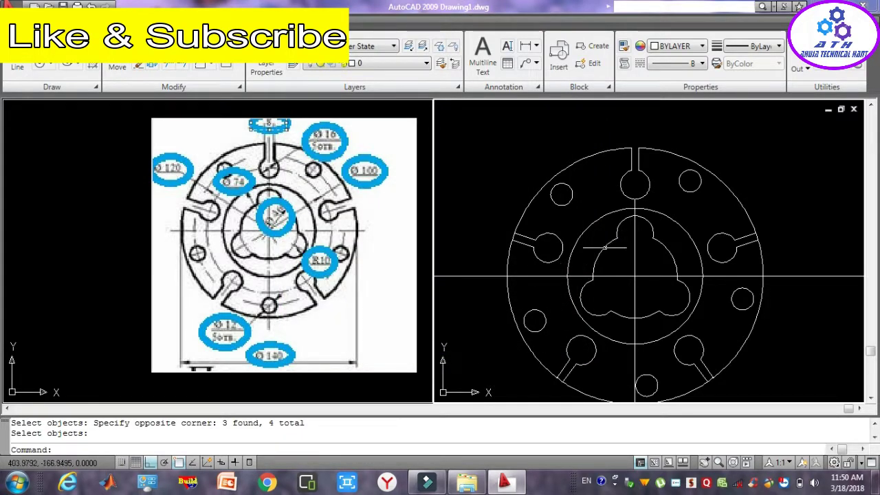
- Trim the outer circle between the slot lines at the right and lower-right keyhole slots
key(Escape)
key(Escape)
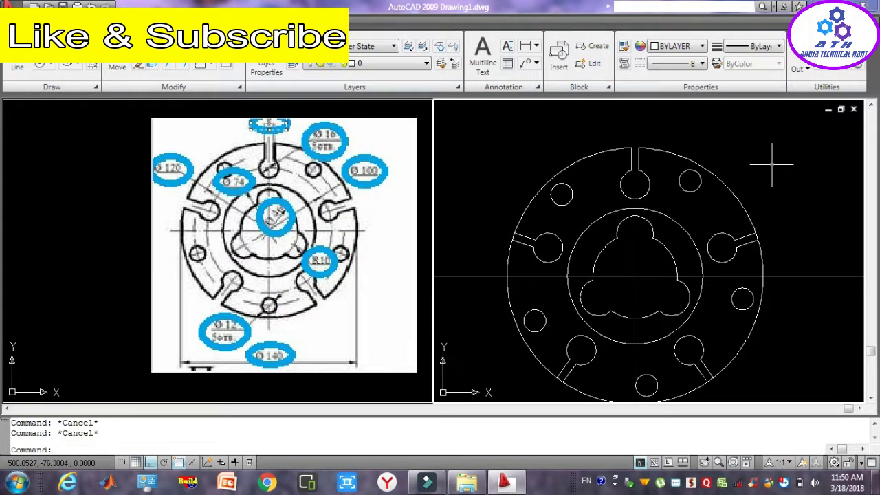
click(750, 246)
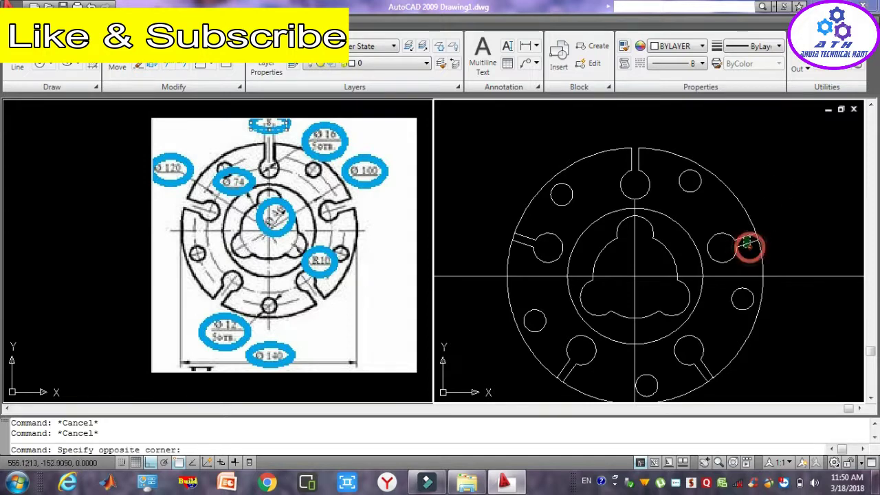
click(741, 231)
text(tr)
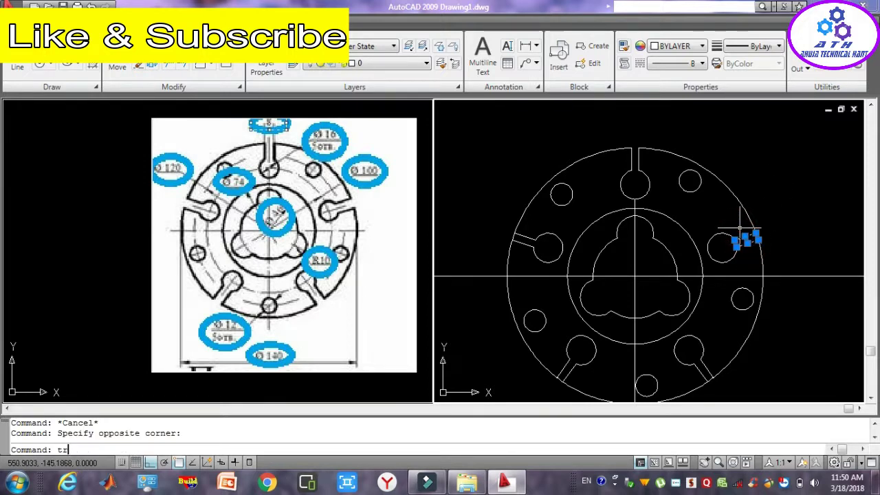
key(Return)
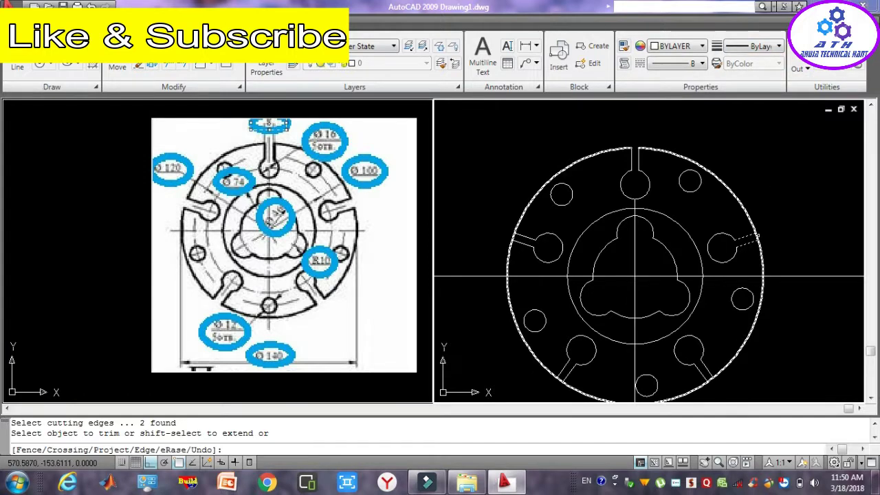
key(Escape)
key(Escape)
key(Escape)
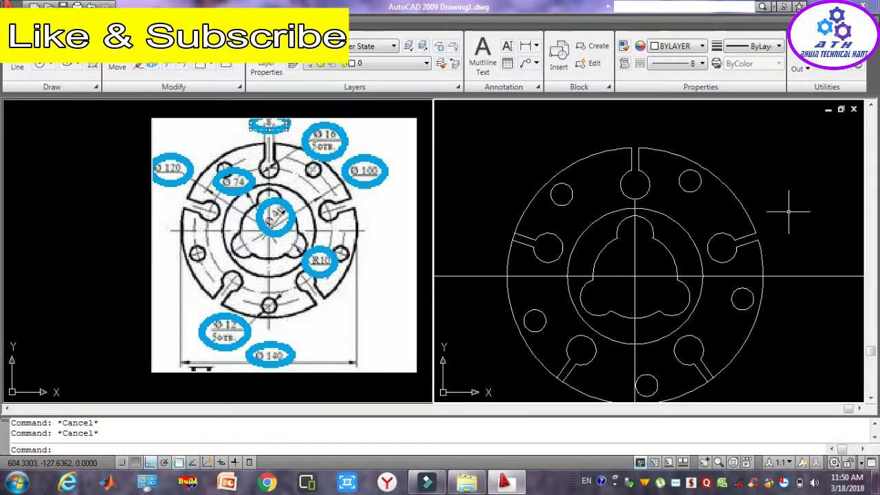
click(703, 366)
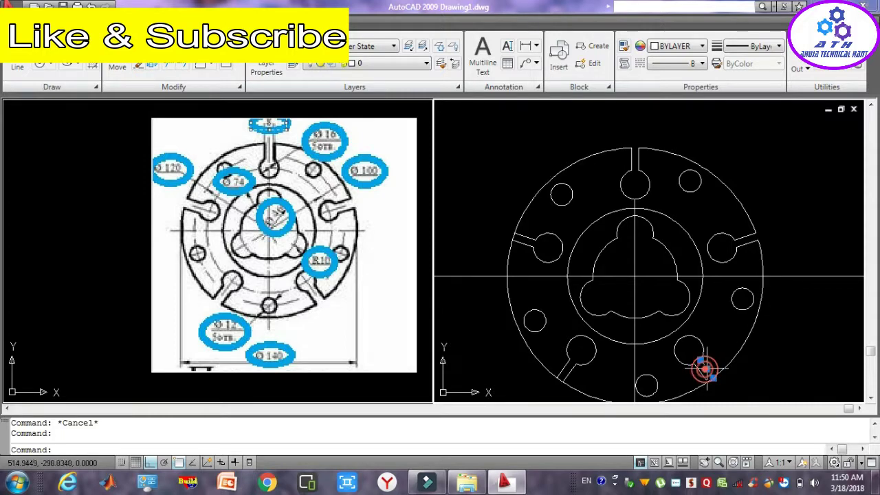
click(700, 369)
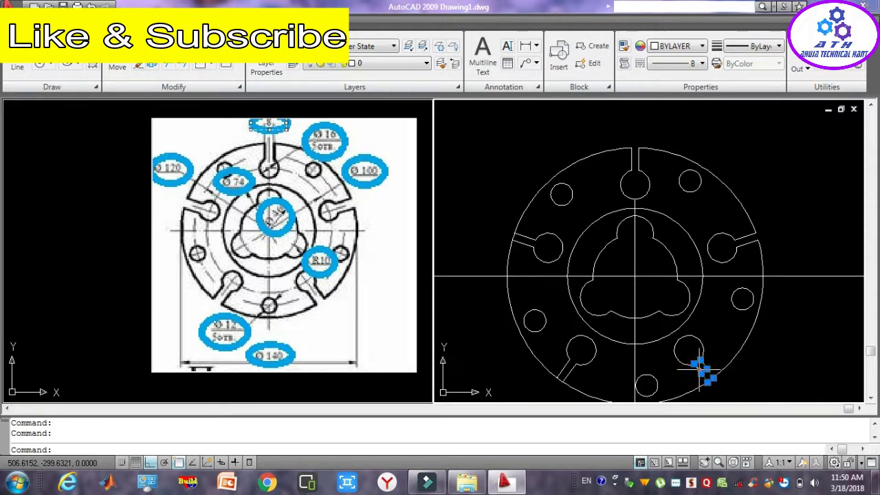
text(tr)
key(Return)
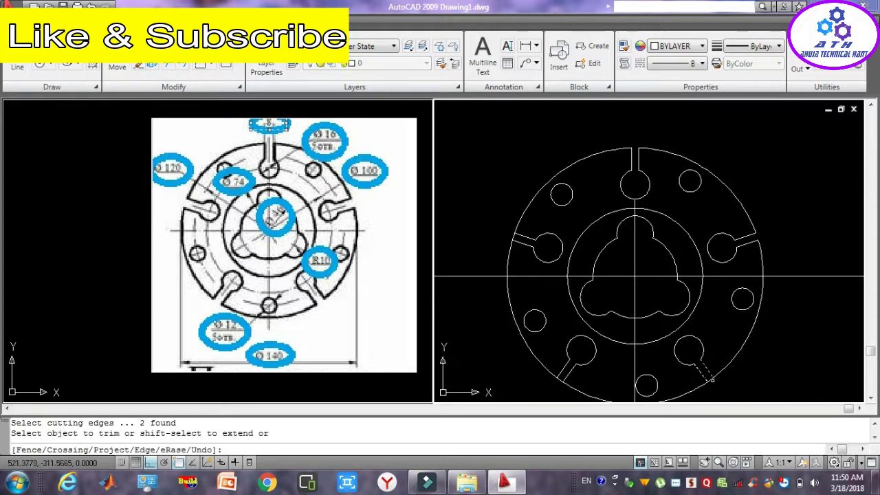
click(703, 370)
key(Escape)
key(Escape)
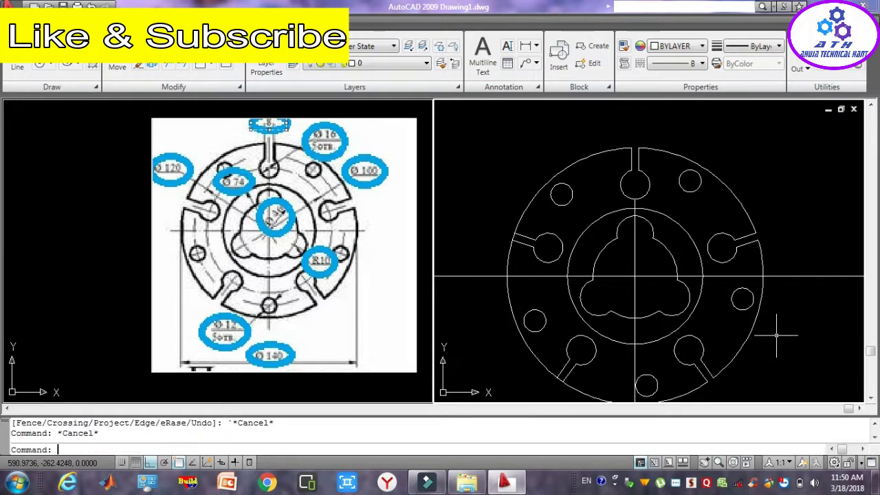
key(Escape)
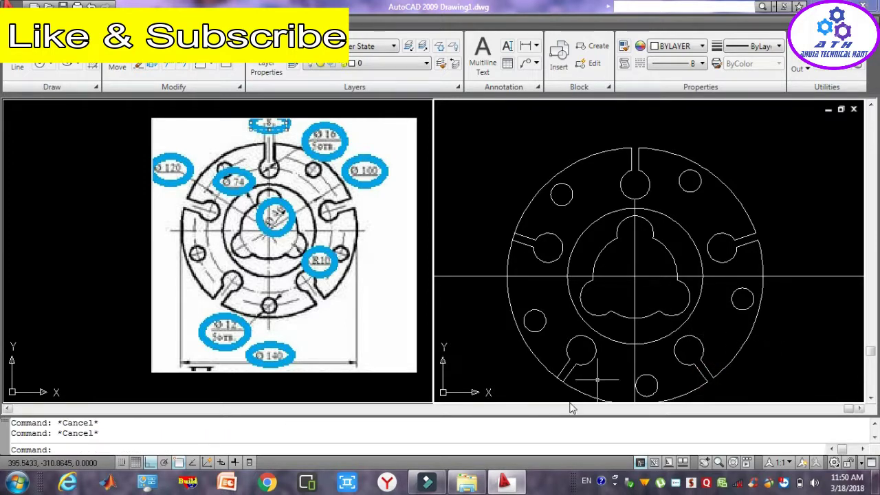
- Trim away the outer arc pieces across the lower-left and left keyhole slot openings
click(568, 372)
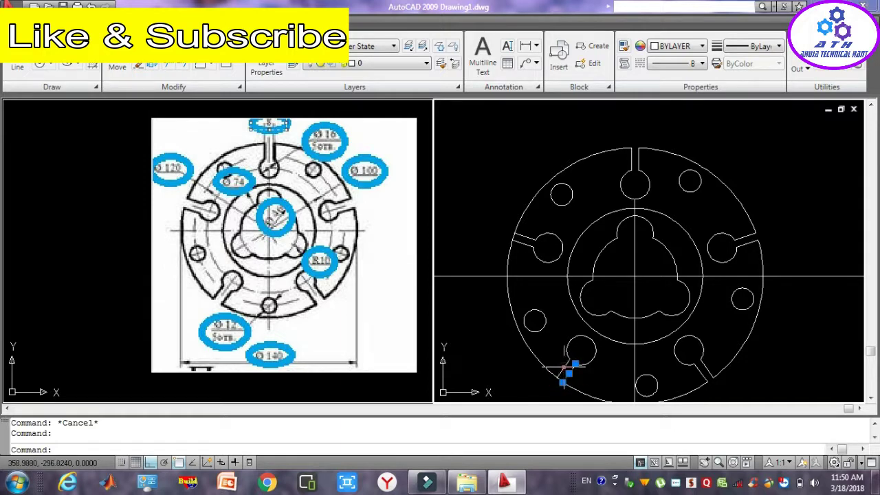
click(564, 370)
key(Return)
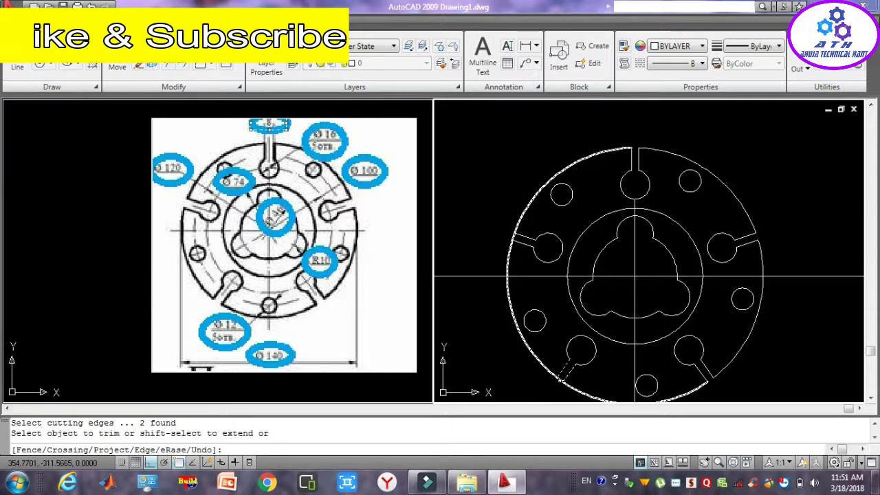
click(560, 374)
key(Escape)
key(Escape)
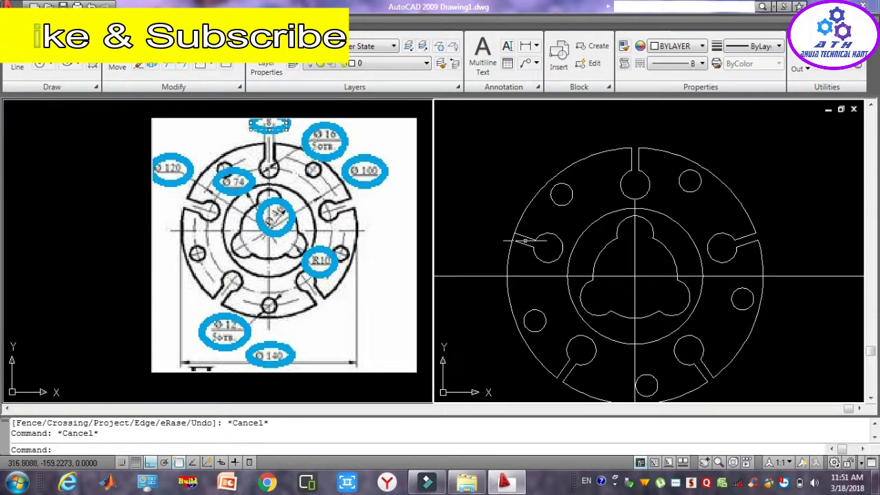
click(520, 236)
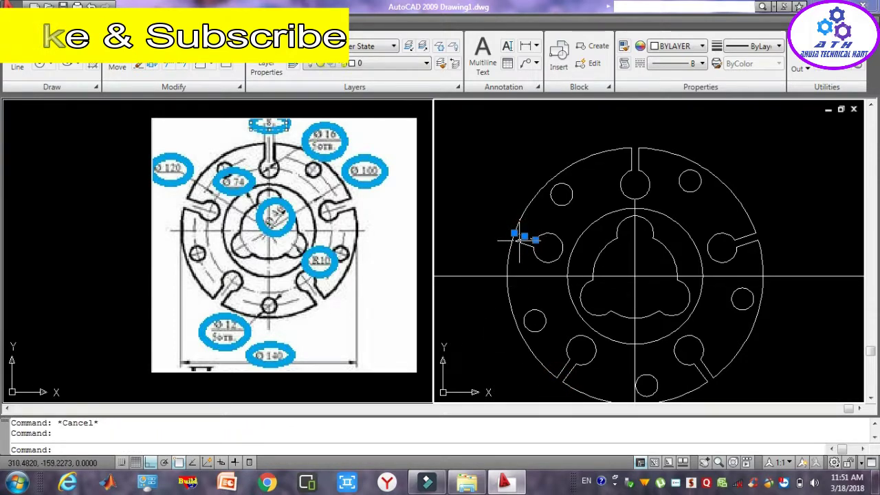
click(521, 242)
text(tr)
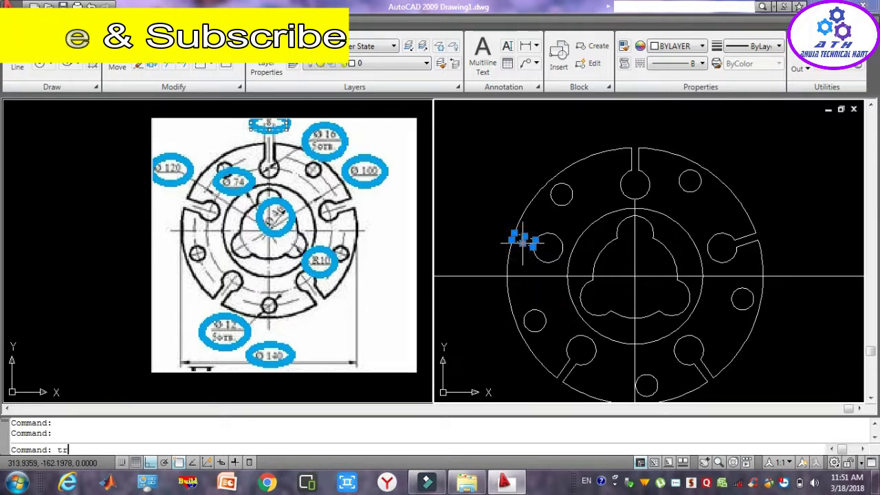
key(Return)
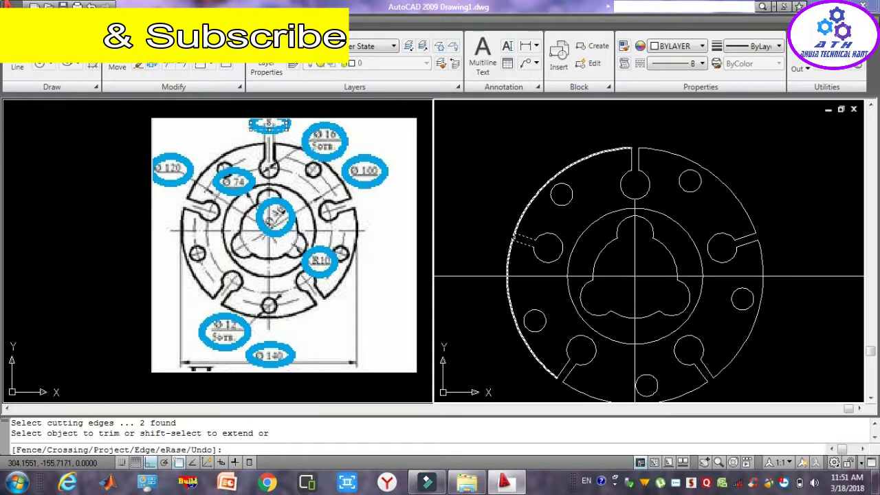
click(515, 238)
key(Escape)
key(Escape)
key(Escape)
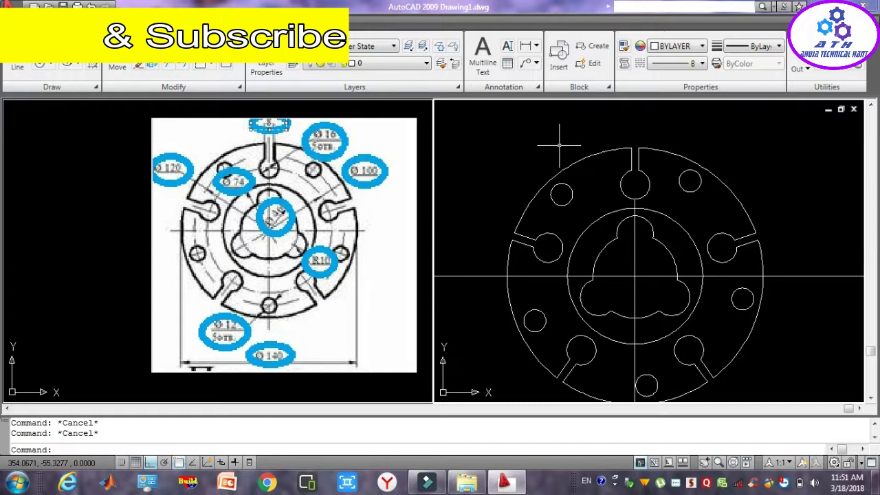
- Erase the horizontal and vertical centre lines
click(846, 312)
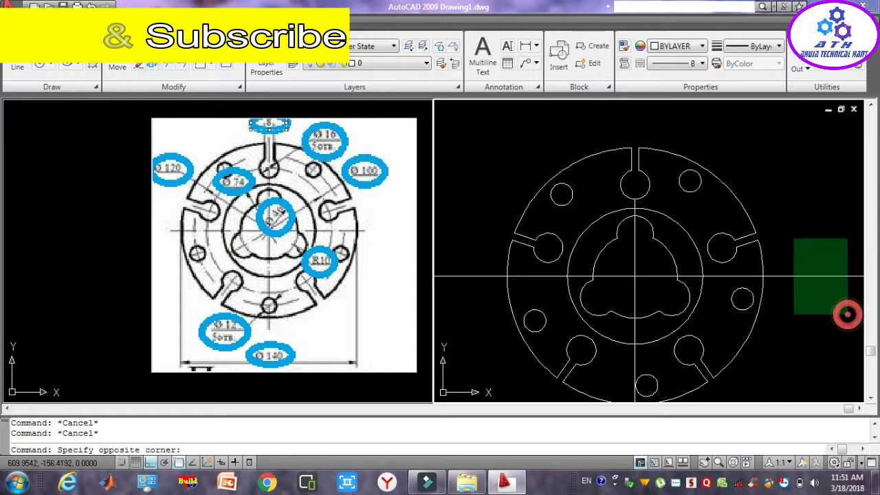
click(785, 223)
key(Delete)
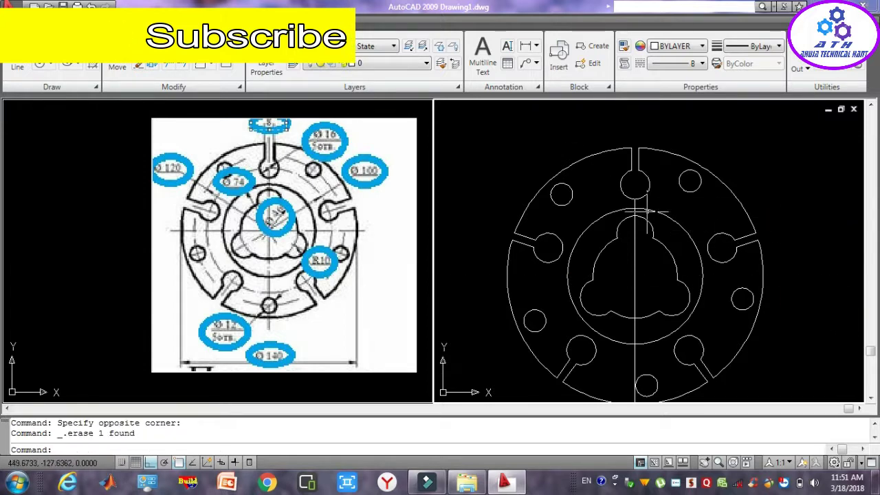
click(649, 246)
click(620, 270)
key(Delete)
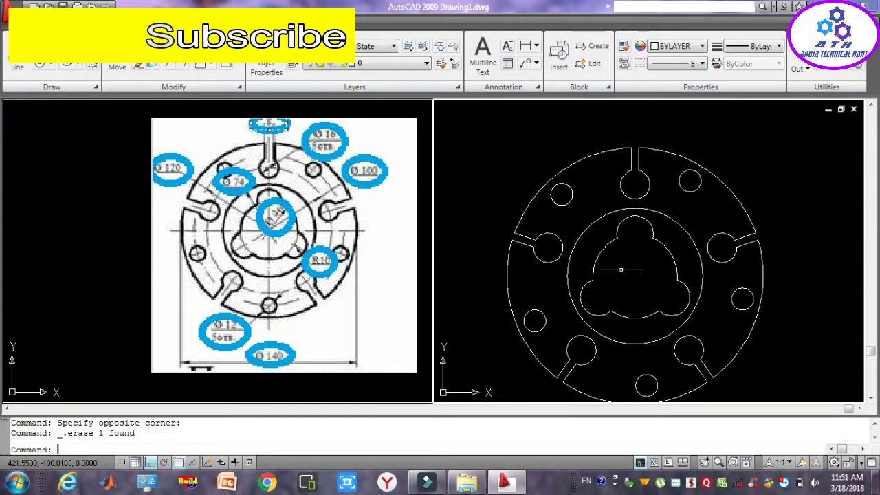
- Create a new group named 'fdfadfafaf' containing the whole flange, including the bottom arc and hole
text(g)
key(Return)
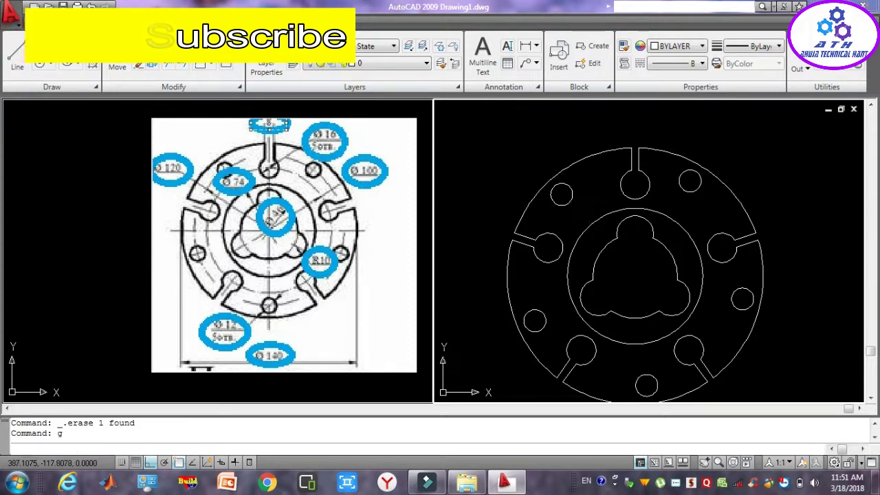
text(fdfadfafaf)
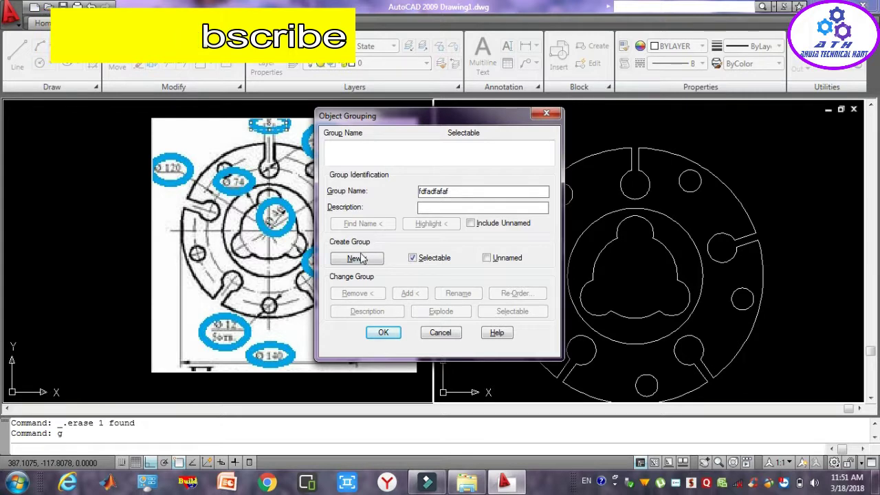
click(357, 258)
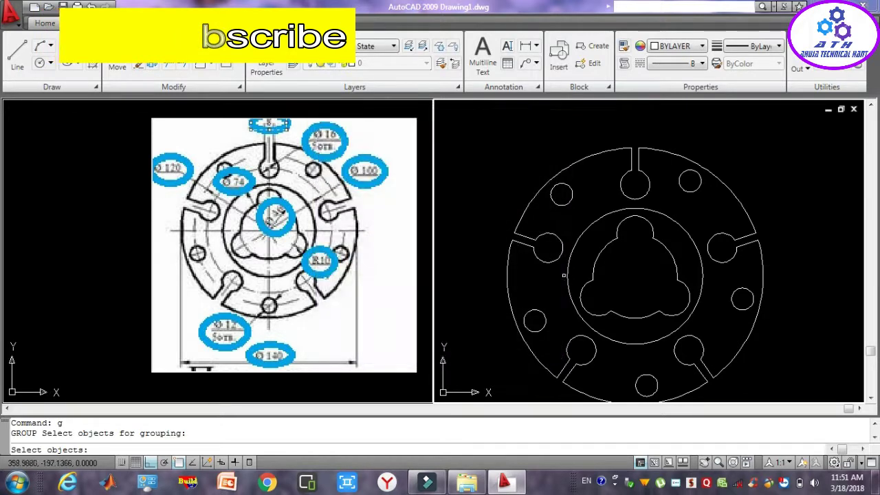
click(788, 369)
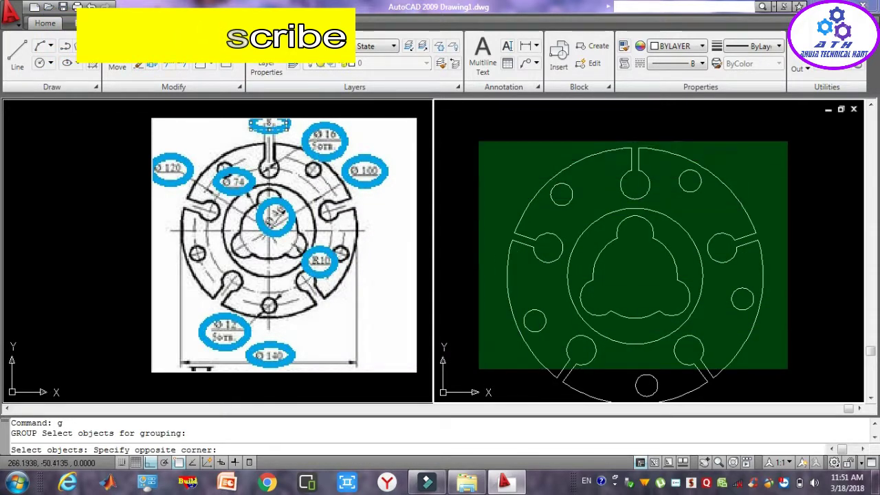
click(479, 141)
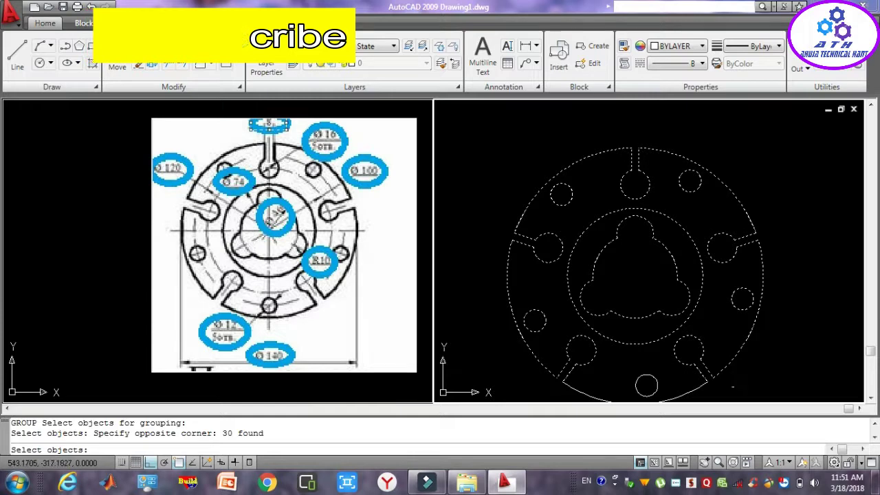
click(730, 390)
click(604, 362)
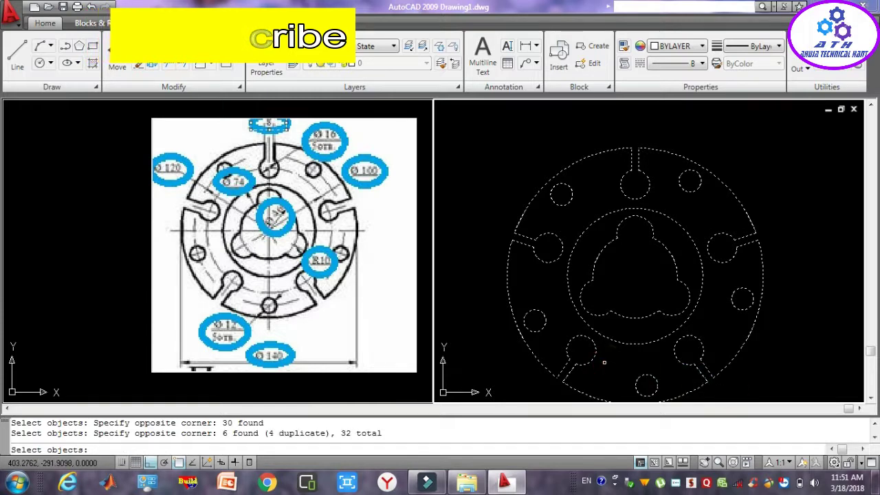
key(Return)
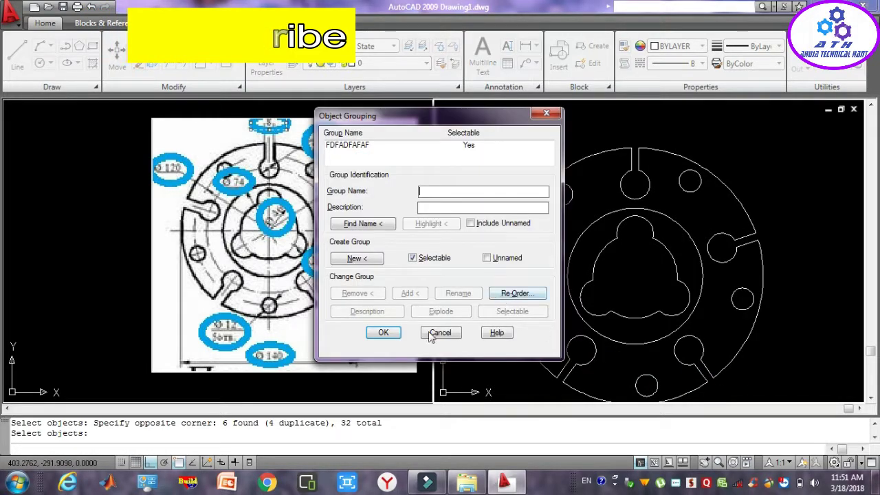
click(383, 332)
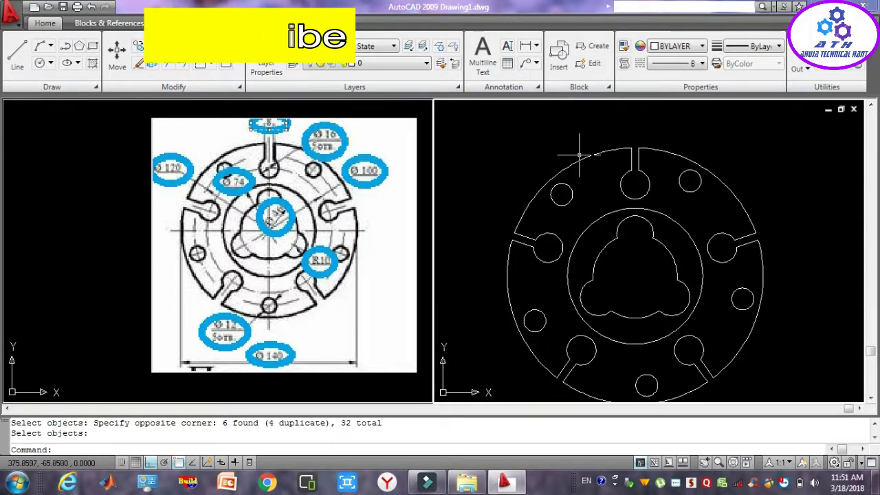
- Set the grouped flange to red with a 0.30 mm lineweight and turn on LWT display
click(581, 158)
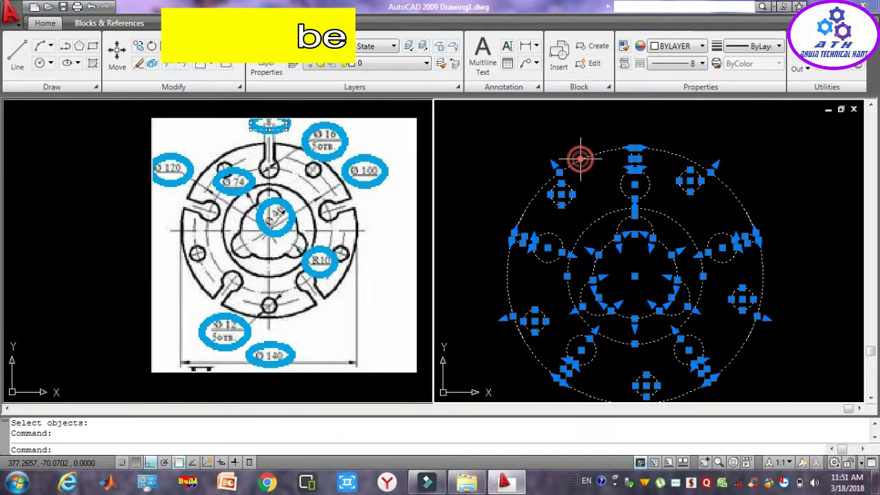
click(677, 45)
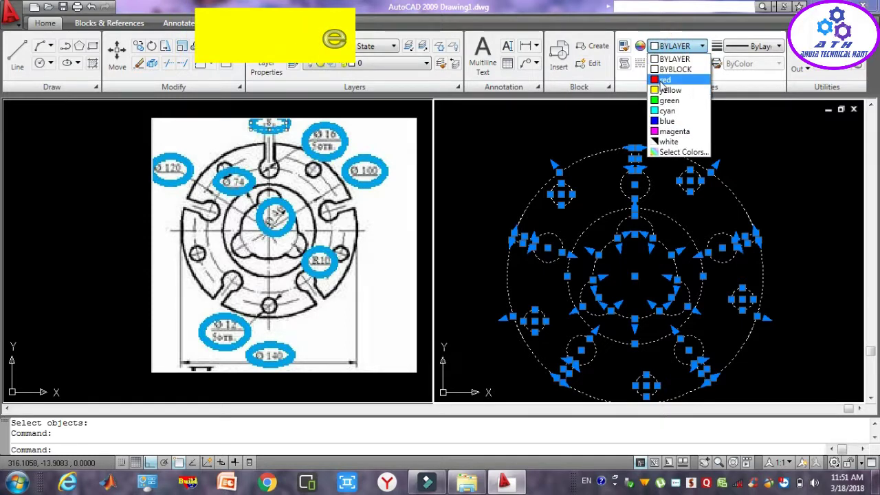
click(665, 80)
click(760, 46)
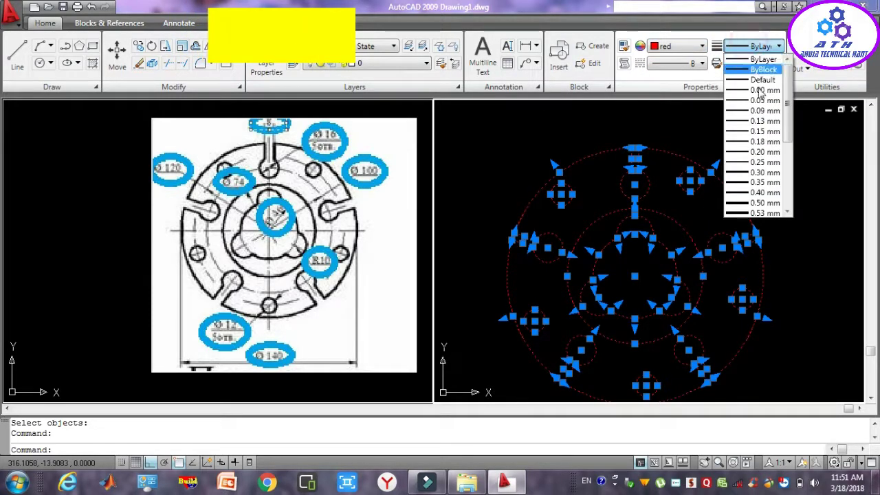
click(764, 172)
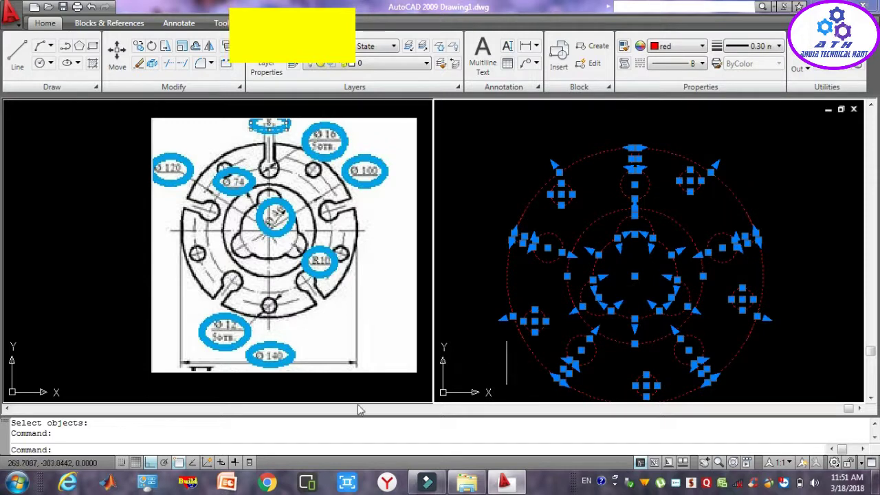
click(235, 462)
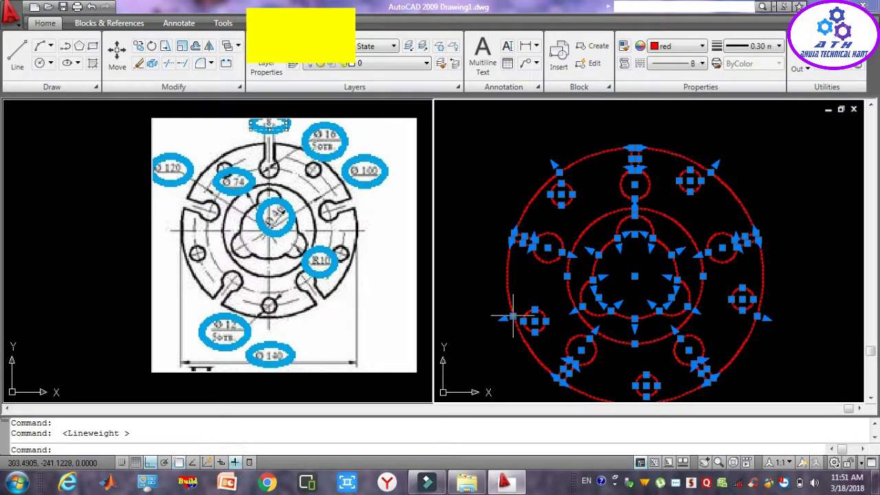
- Reselect the whole red flange and start the PAN command
key(Escape)
key(Escape)
click(796, 302)
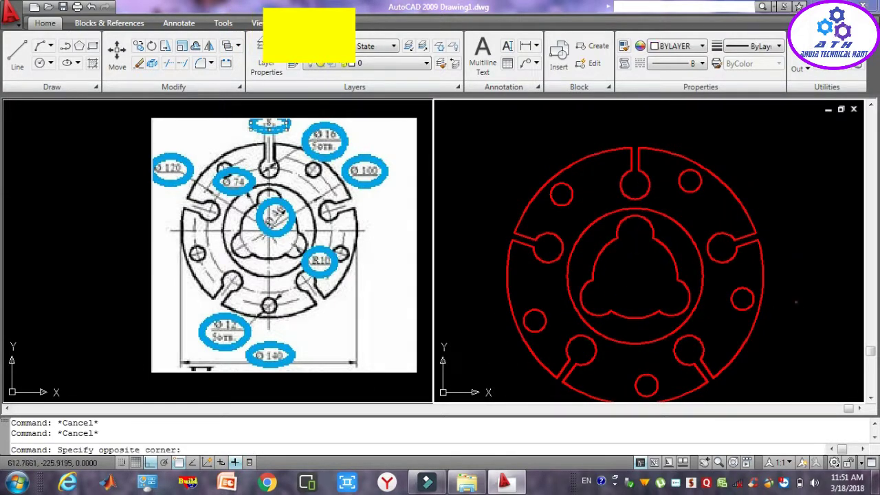
click(641, 184)
text(p)
key(Return)
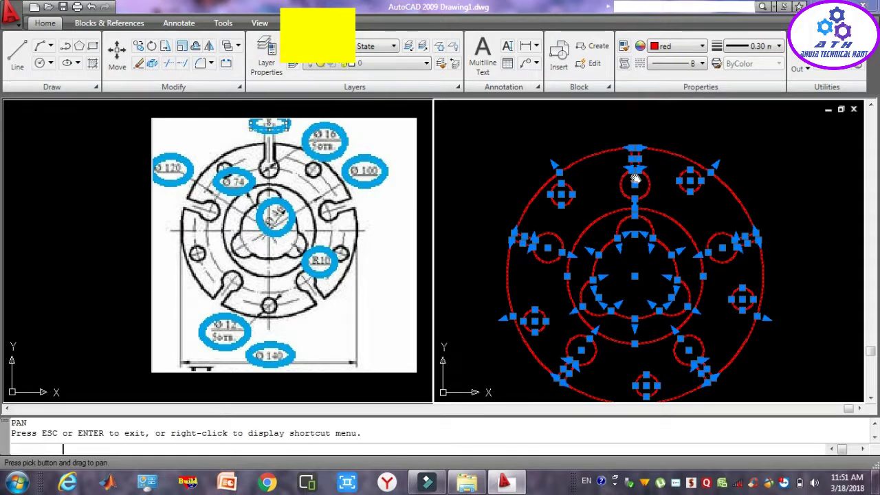
- Pan the drawing upward so the red flange sits centred in the right viewport
drag(615, 229, 623, 194)
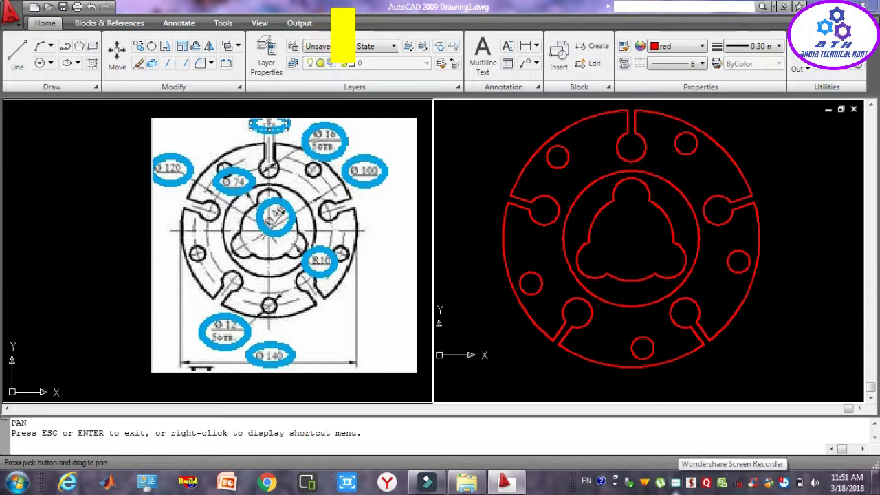
right_click(676, 484)
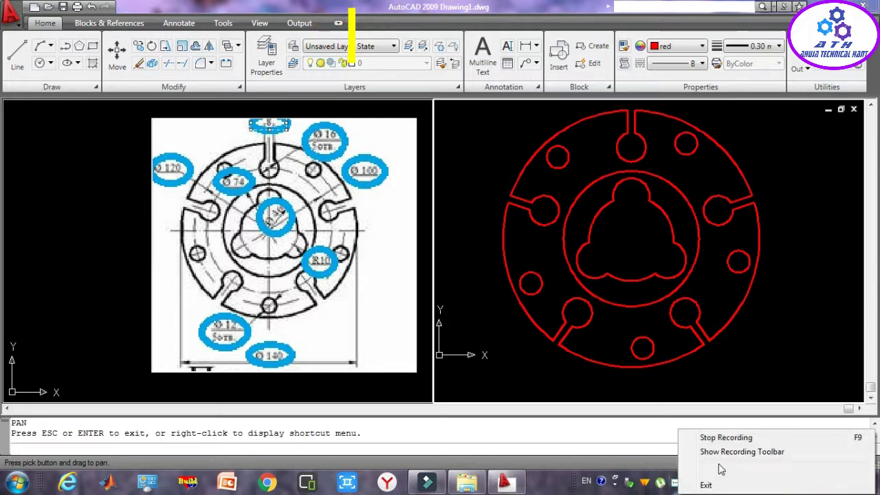